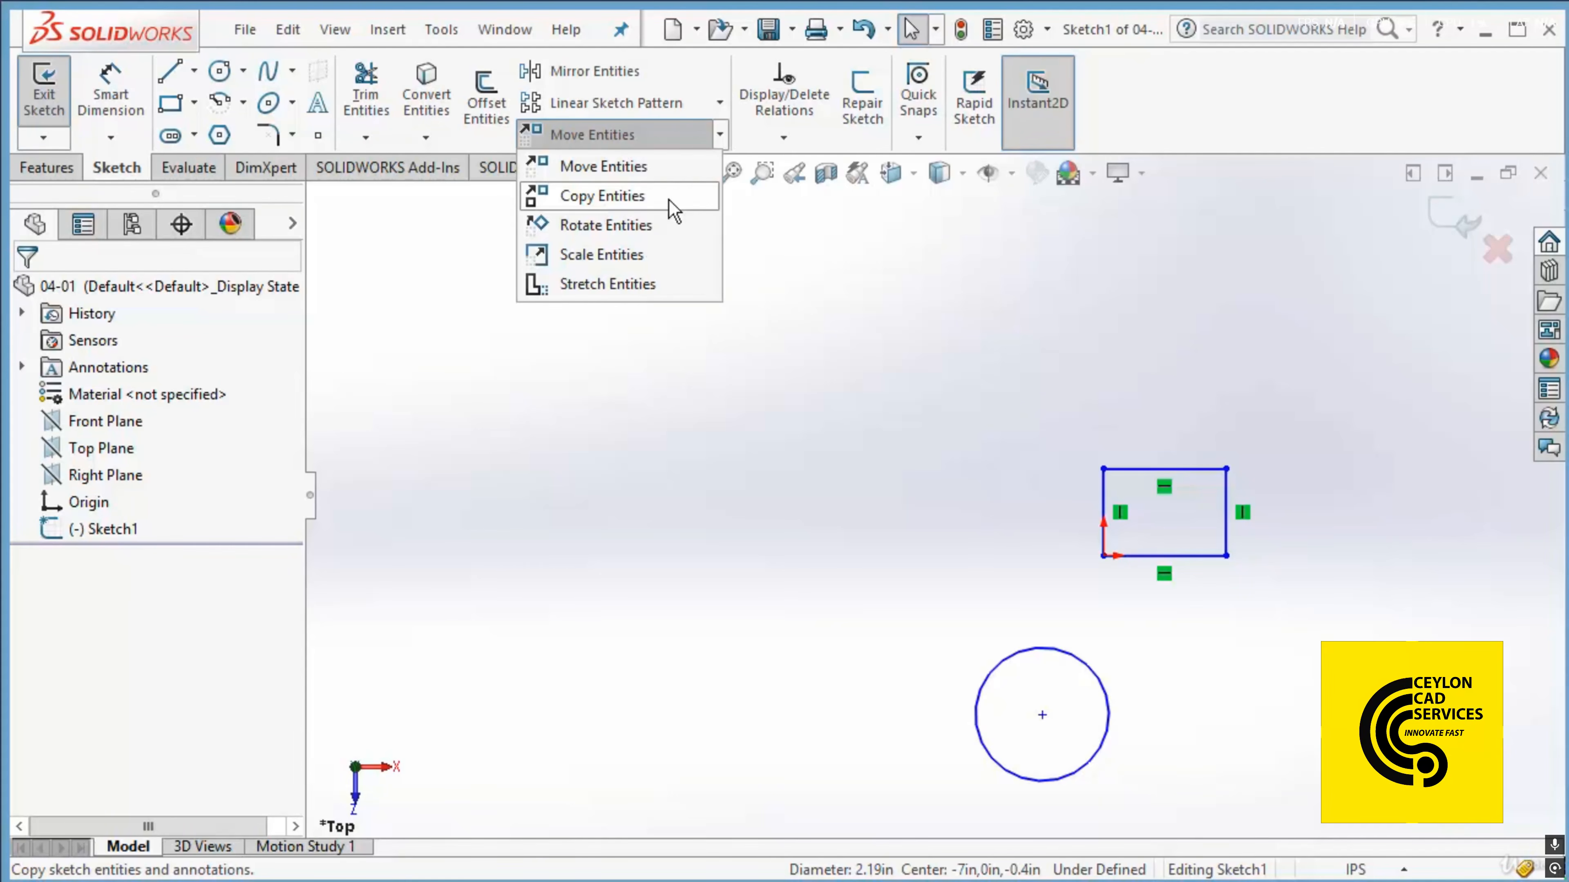
Copy the circle below the rectangle using From/To, from its centre to a point up and to its left.
{"action": "left_click", "coordinate": [637, 207]}
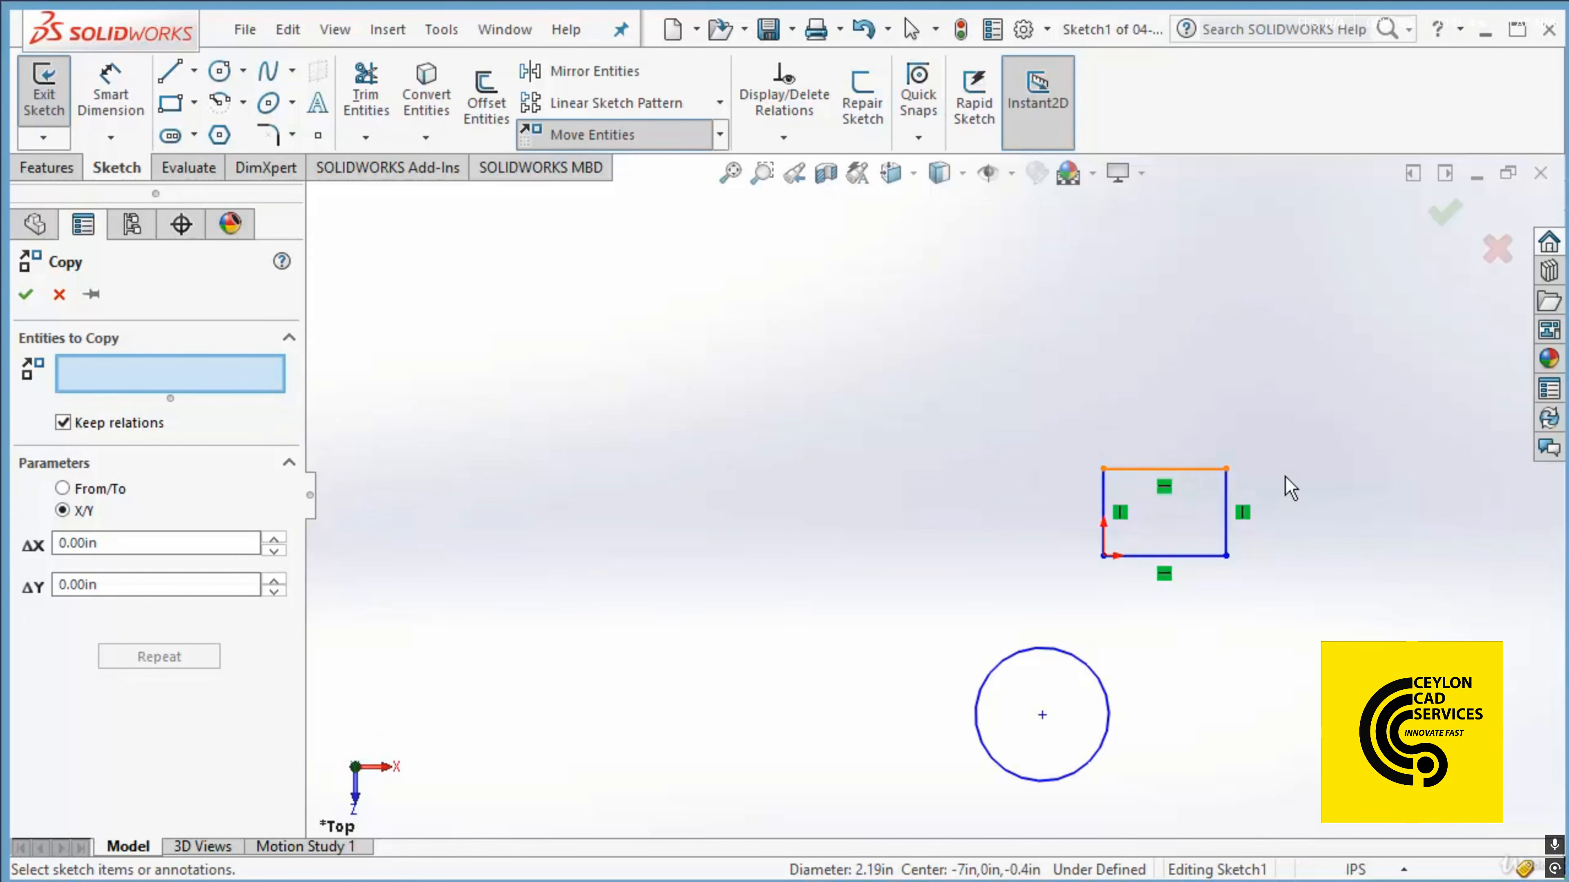
{"action": "left_click", "coordinate": [1090, 676]}
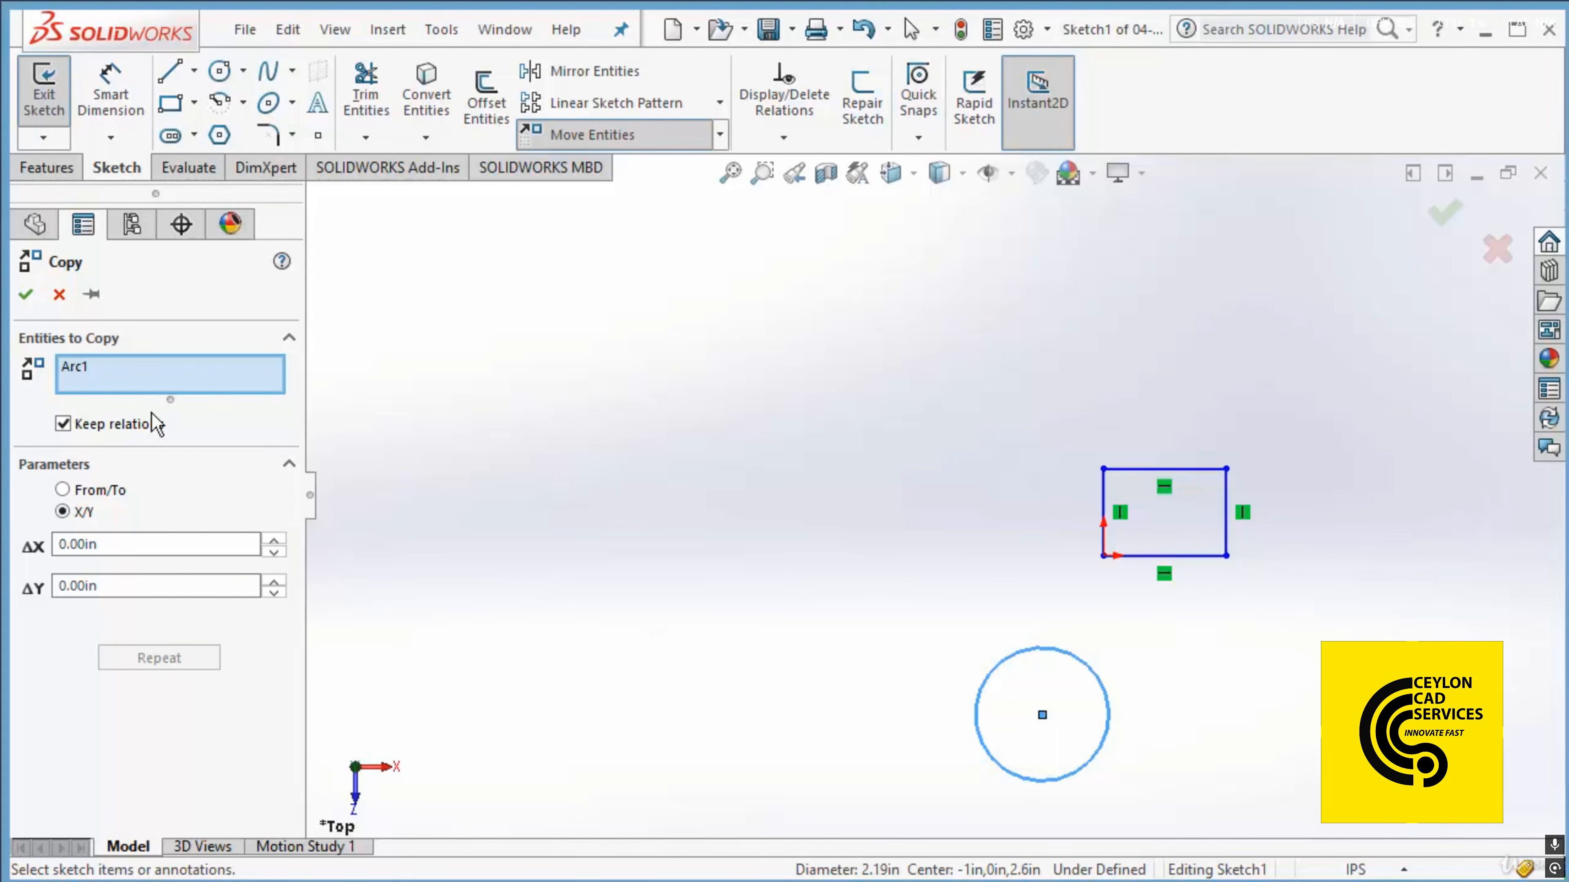
{"action": "left_click", "coordinate": [64, 490]}
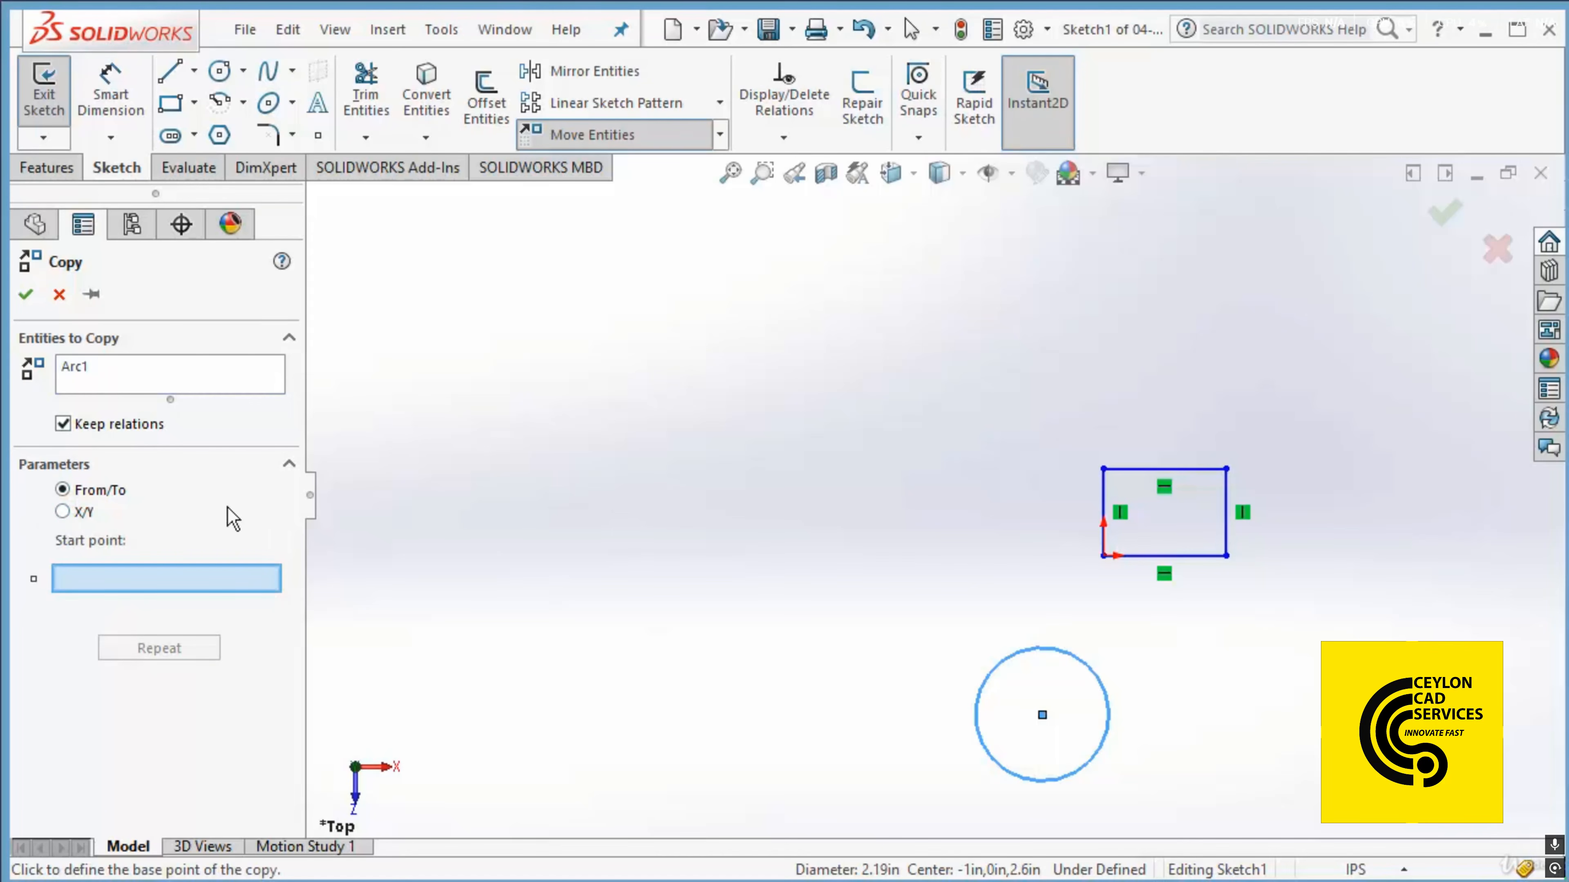
{"action": "left_click", "coordinate": [77, 514]}
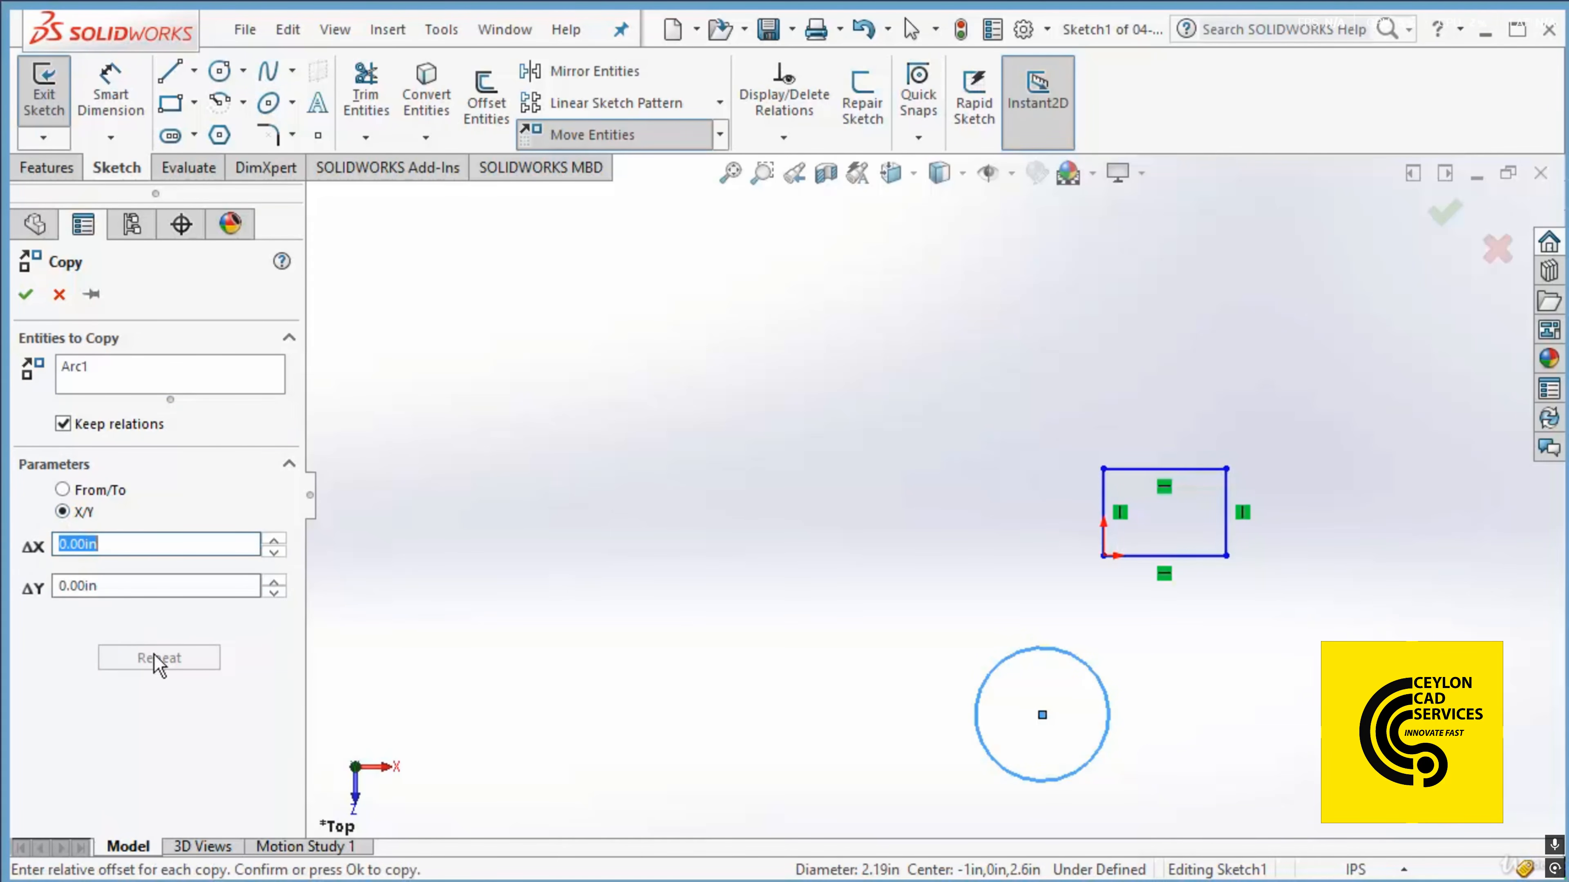
{"action": "left_click", "coordinate": [76, 493]}
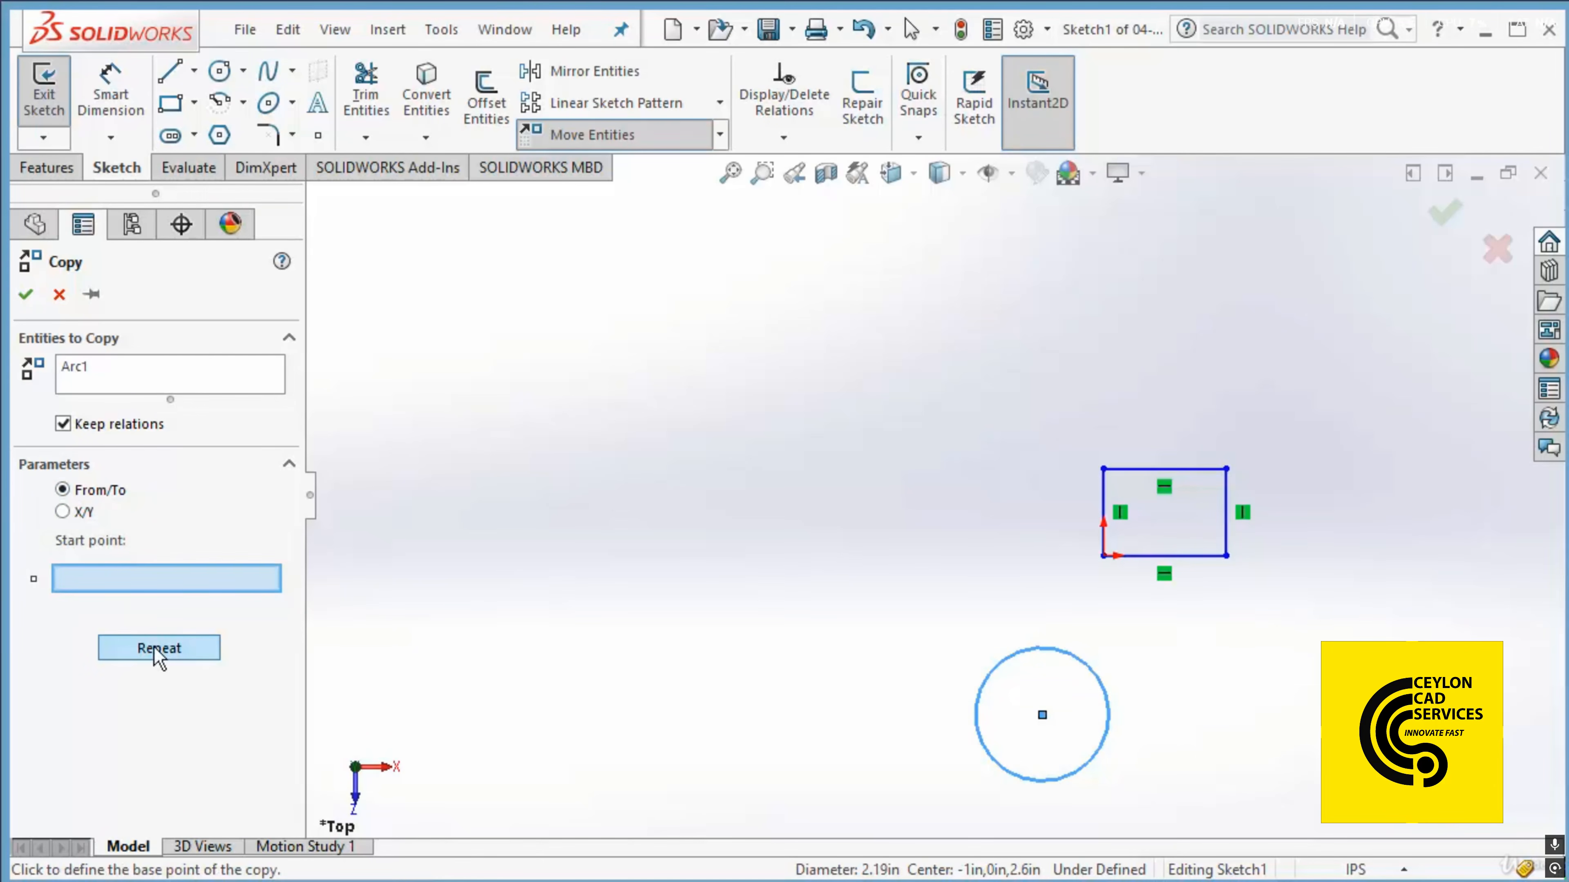
{"action": "left_click", "coordinate": [83, 516]}
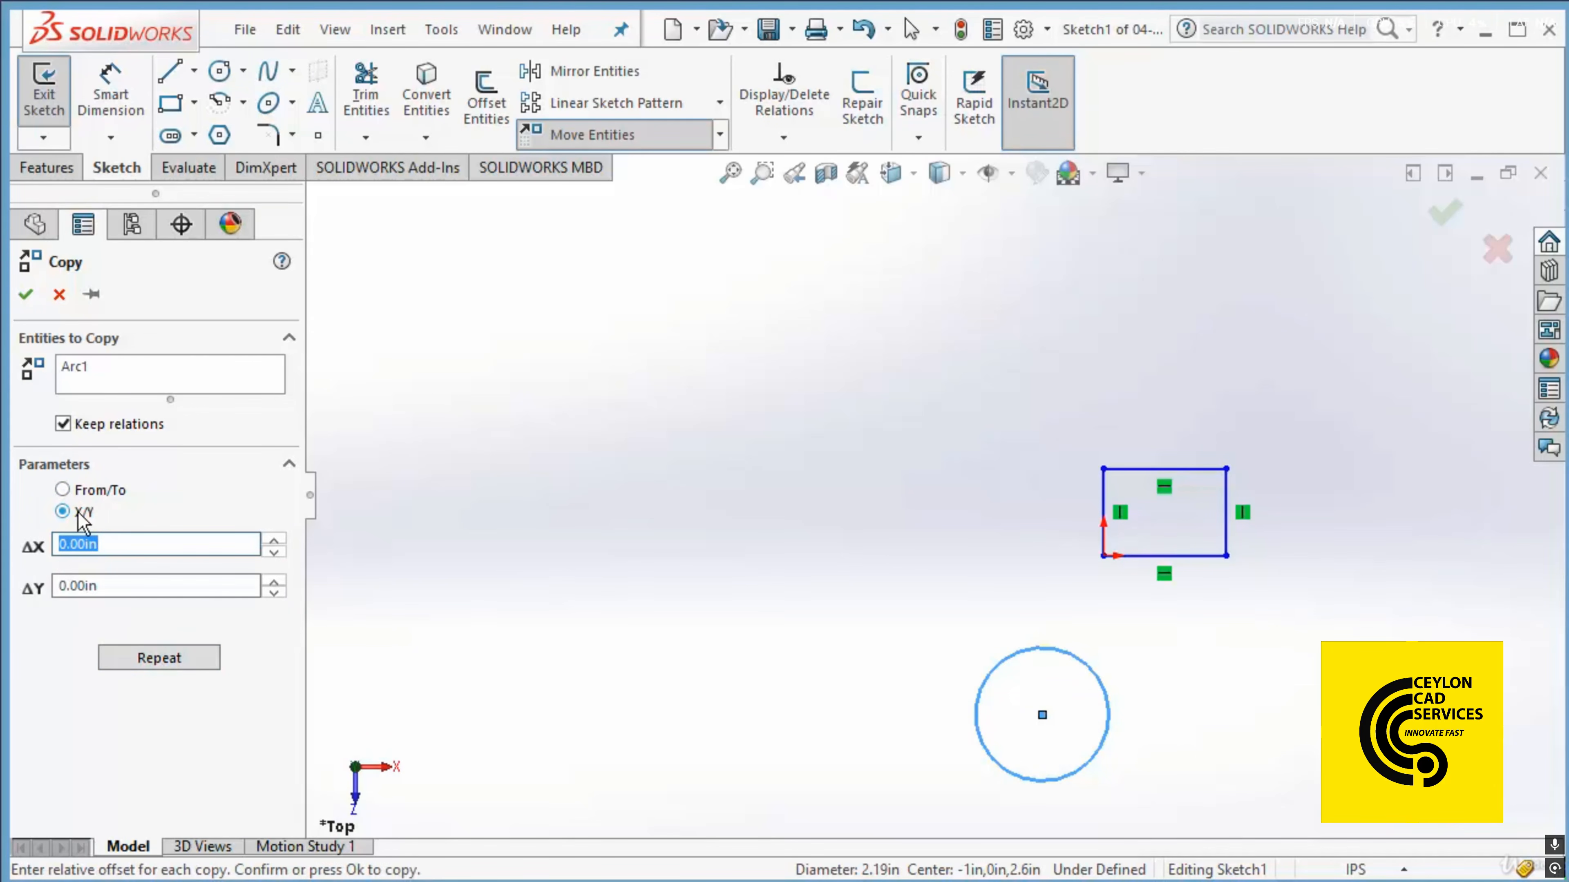
{"action": "left_click", "coordinate": [96, 491]}
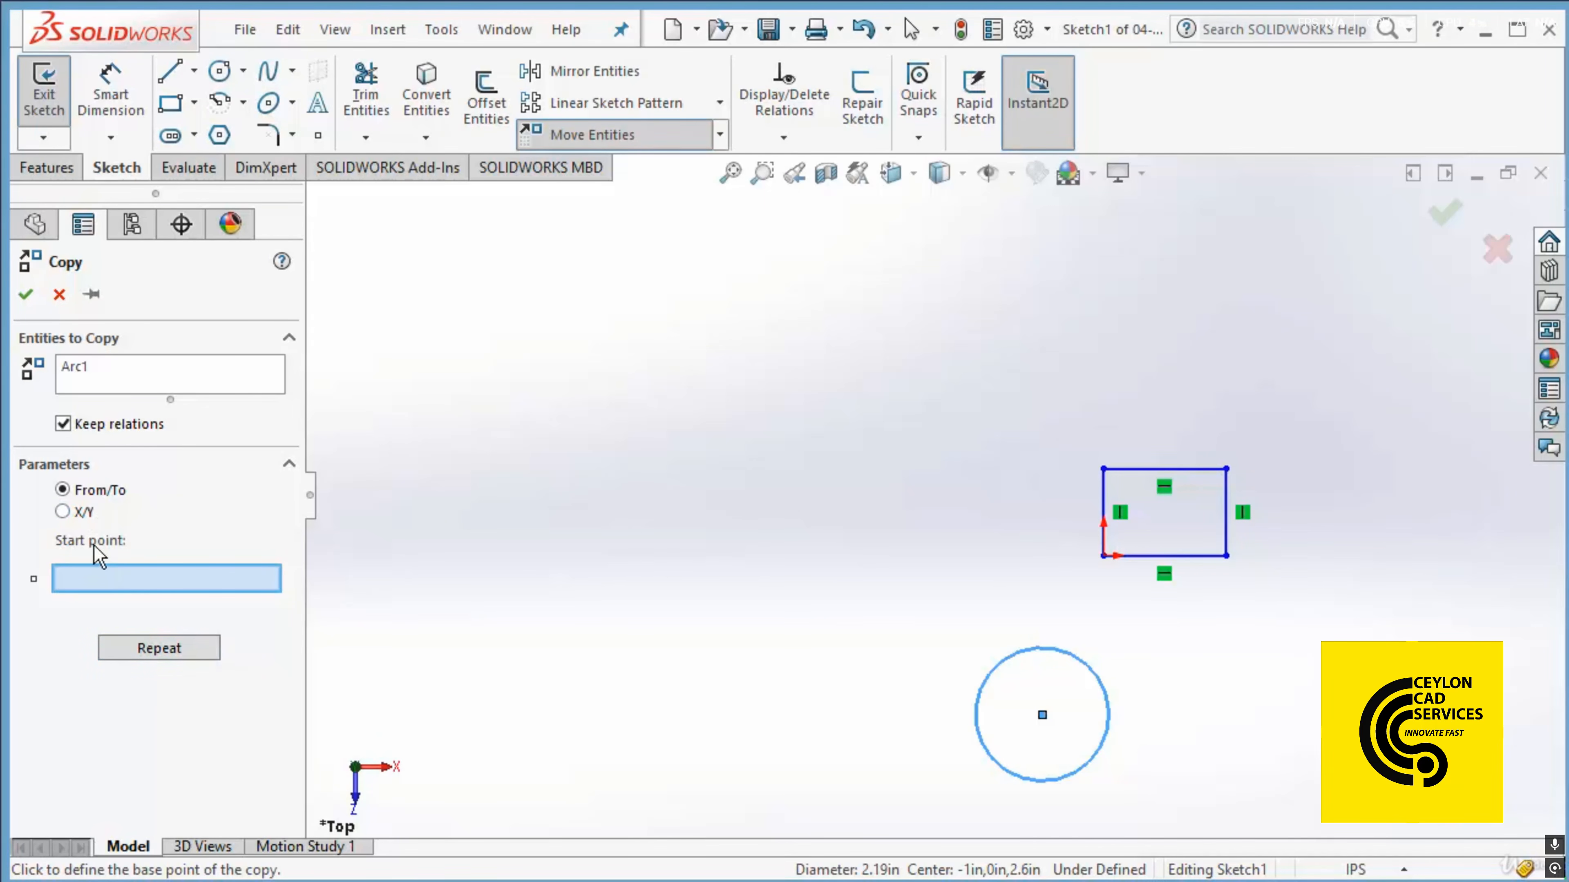
{"action": "left_click", "coordinate": [1043, 716]}
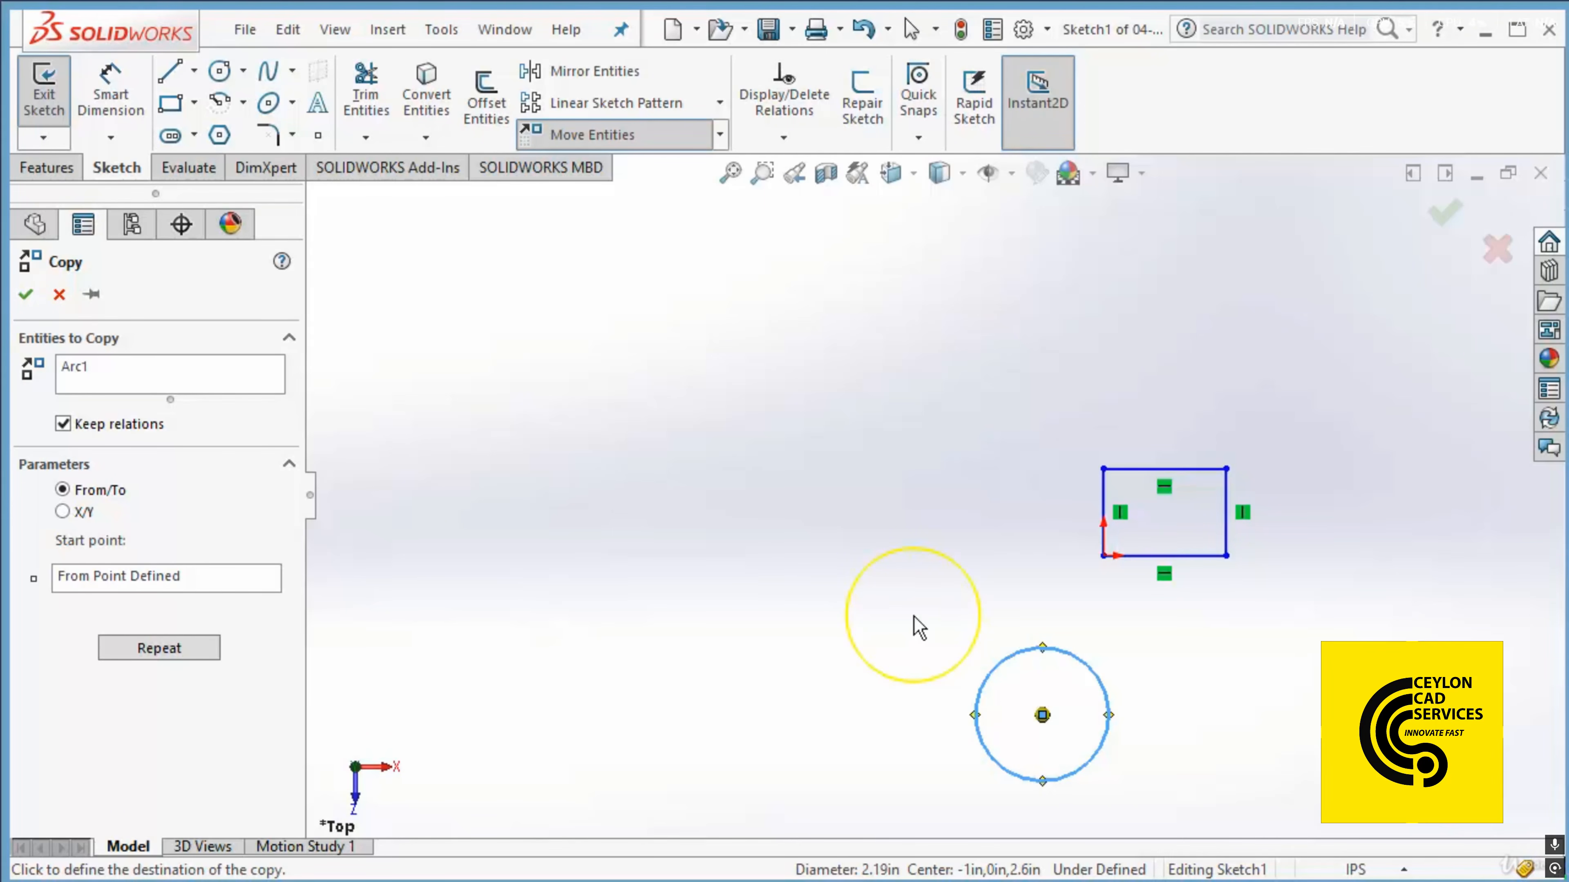
{"action": "left_click", "coordinate": [914, 616]}
{"action": "left_click", "coordinate": [874, 624]}
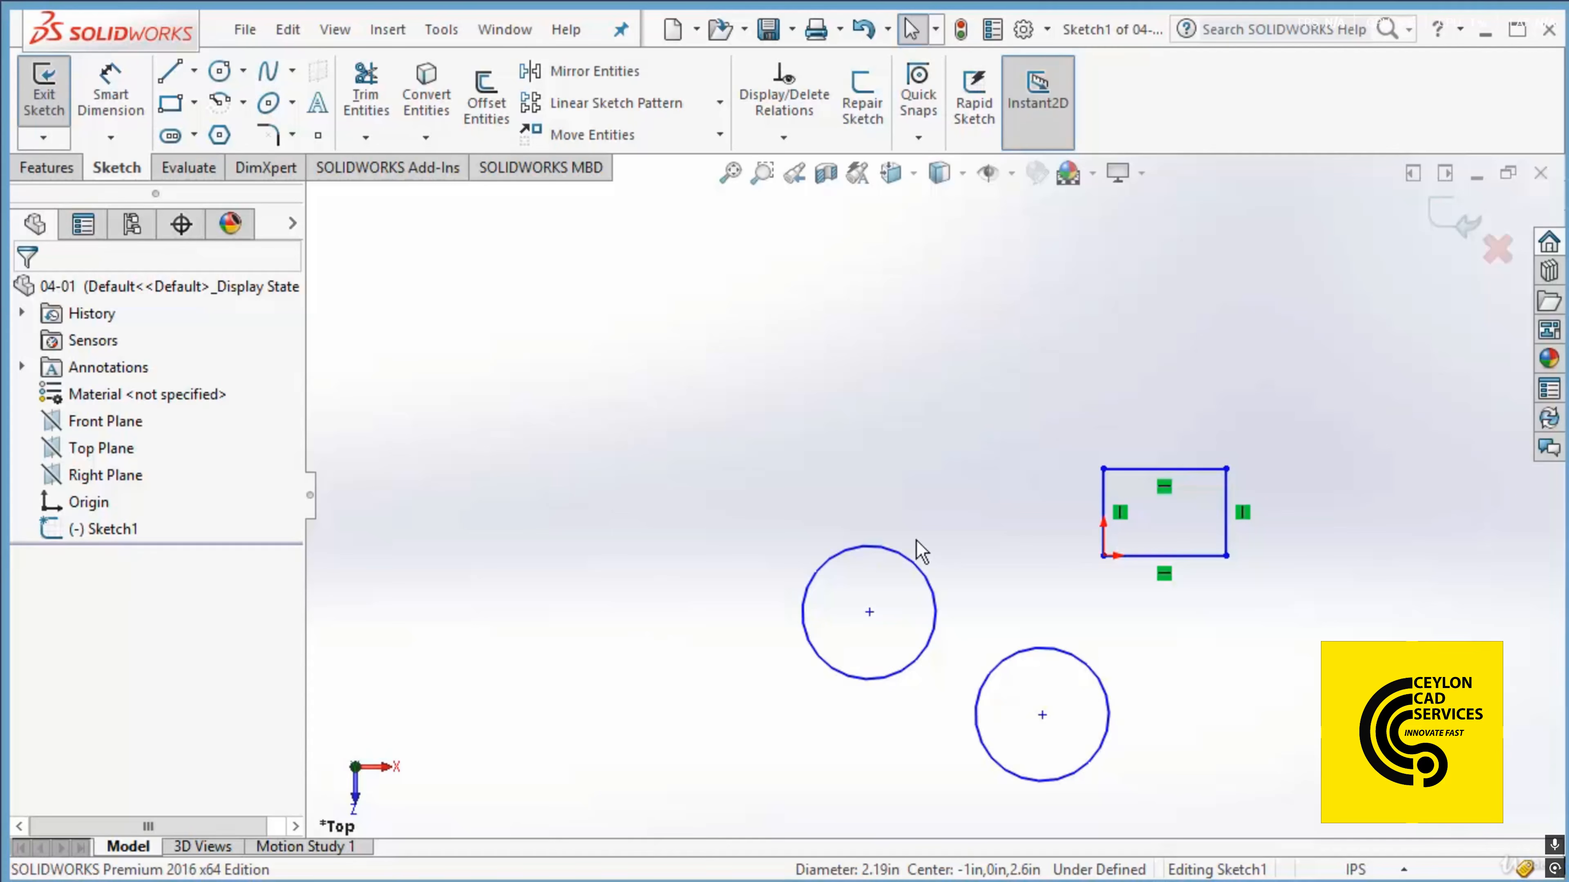
Copy the new circle by X/Y offsets of ΔX -2 in and ΔY -2 in, applying Repeat once.
{"action": "left_click", "coordinate": [905, 568]}
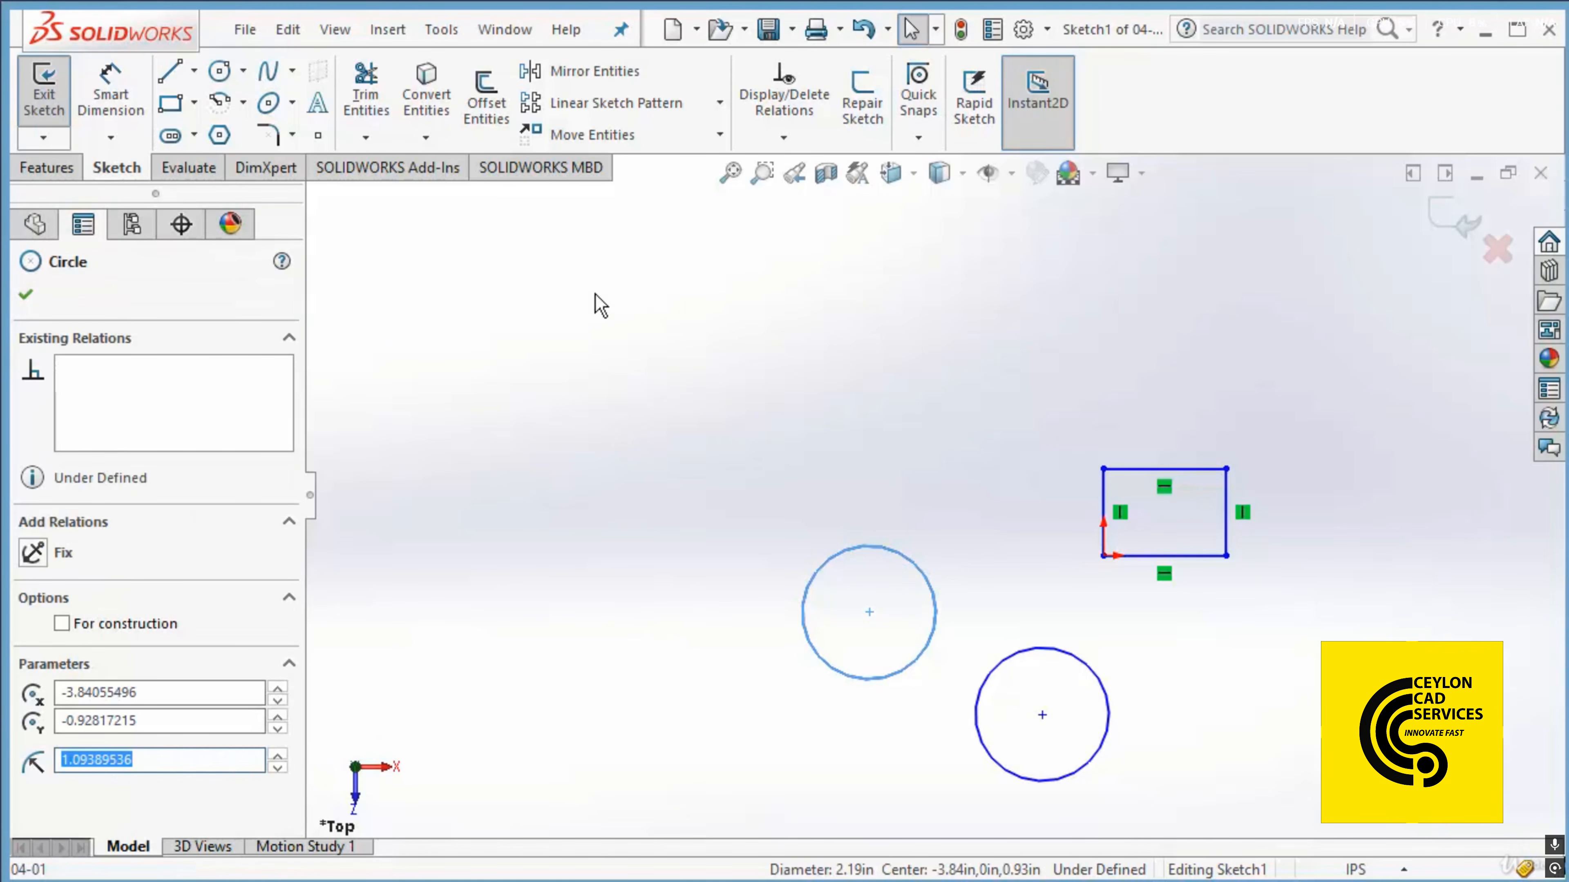
{"action": "left_click", "coordinate": [720, 137]}
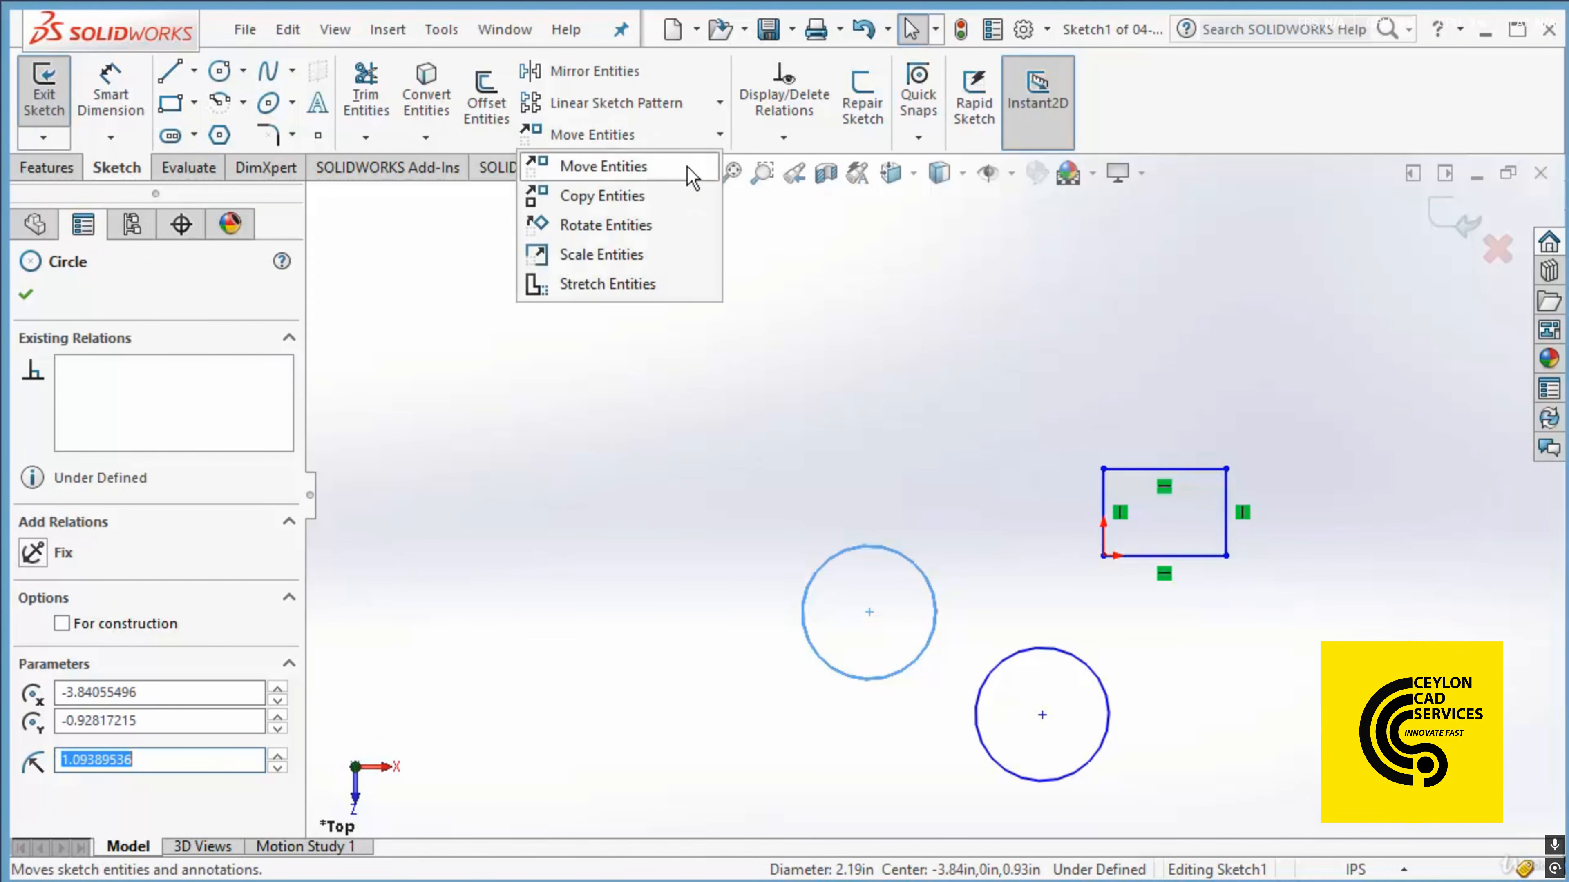
{"action": "left_click", "coordinate": [612, 196]}
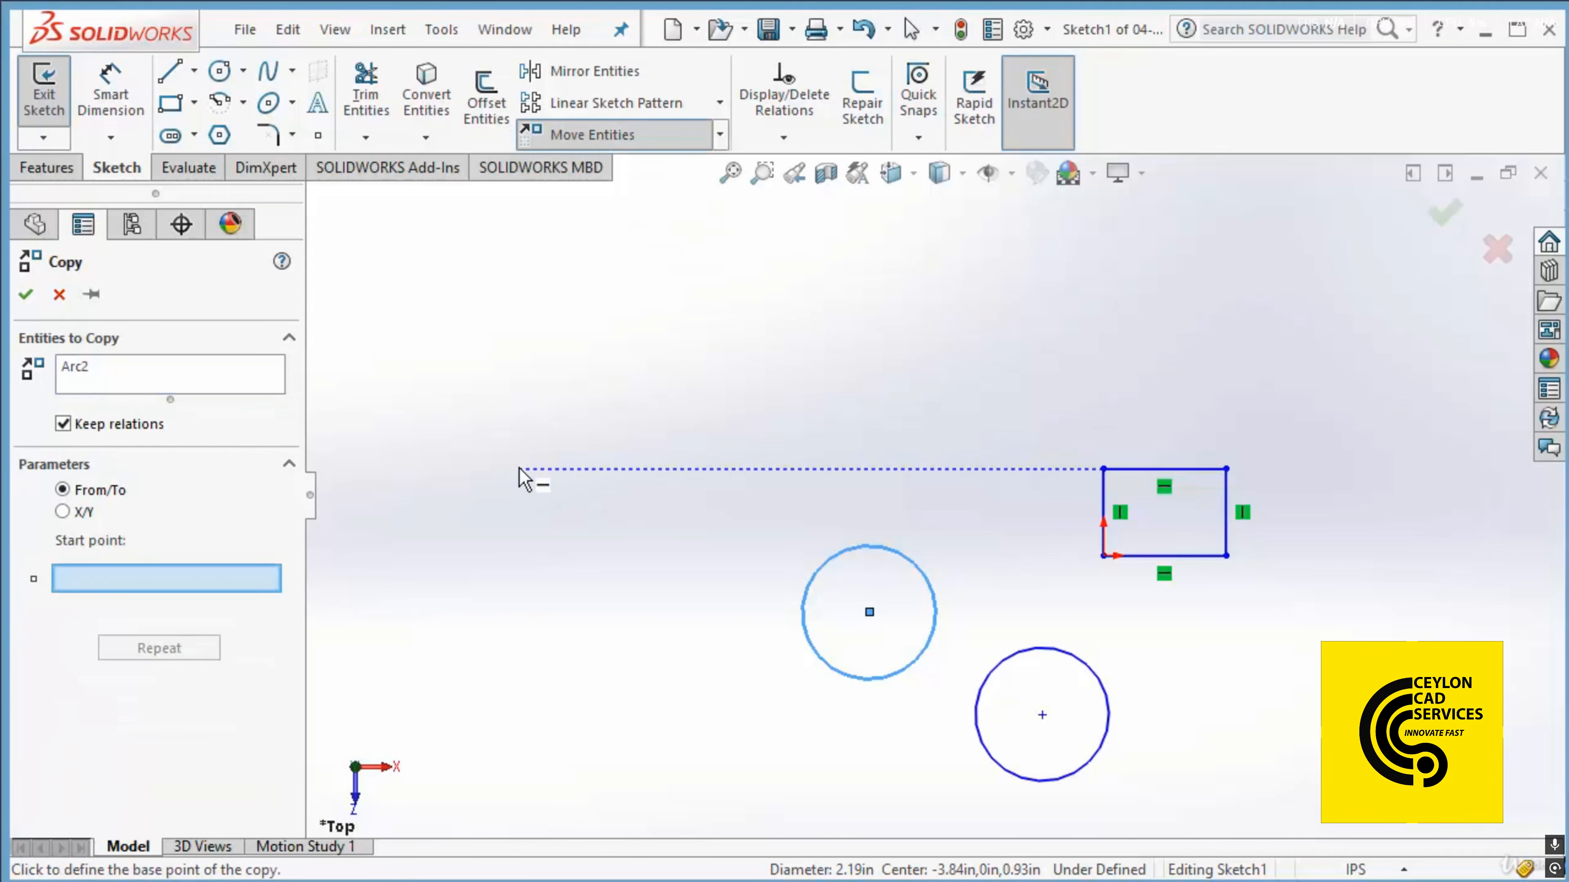
{"action": "left_click", "coordinate": [86, 512]}
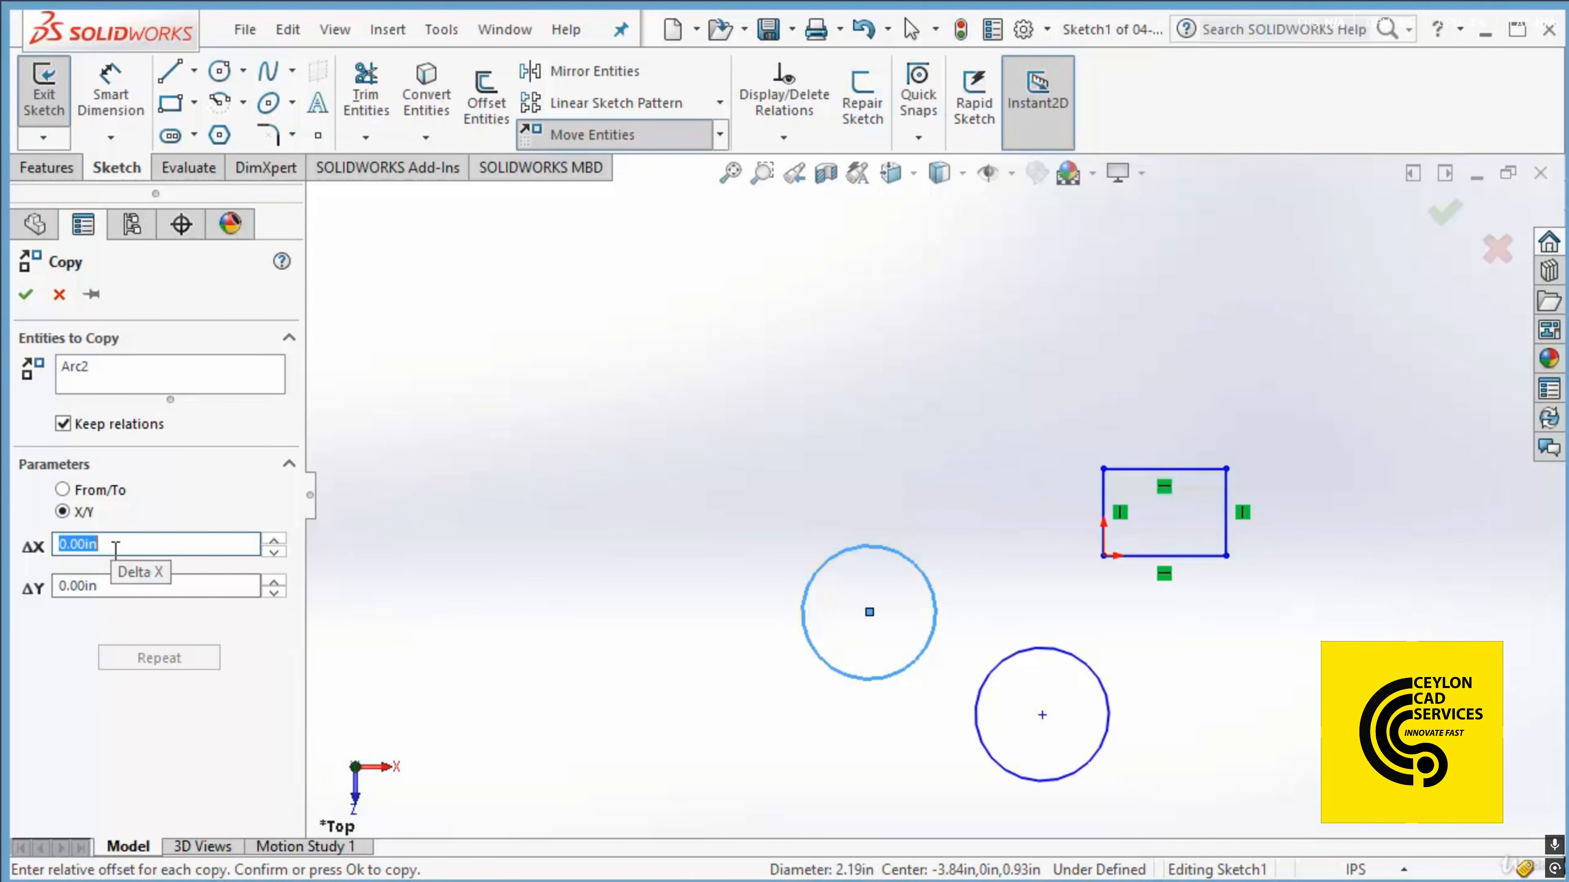
{"action": "type", "text": "-2"}
{"action": "key", "text": "Tab"}
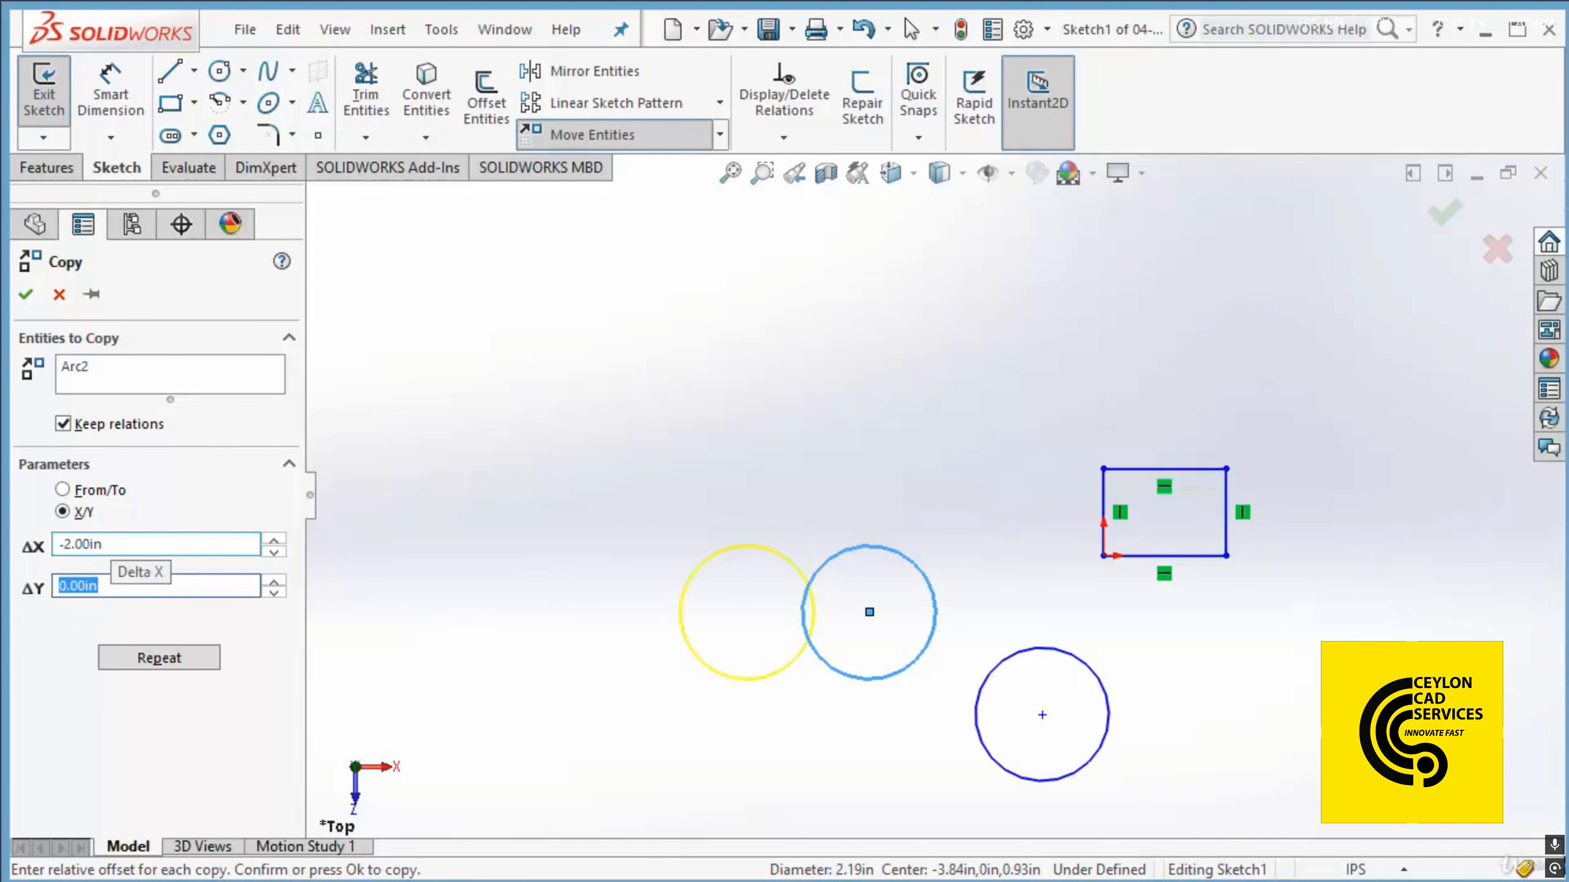
{"action": "type", "text": "-2"}
{"action": "key", "text": "Tab"}
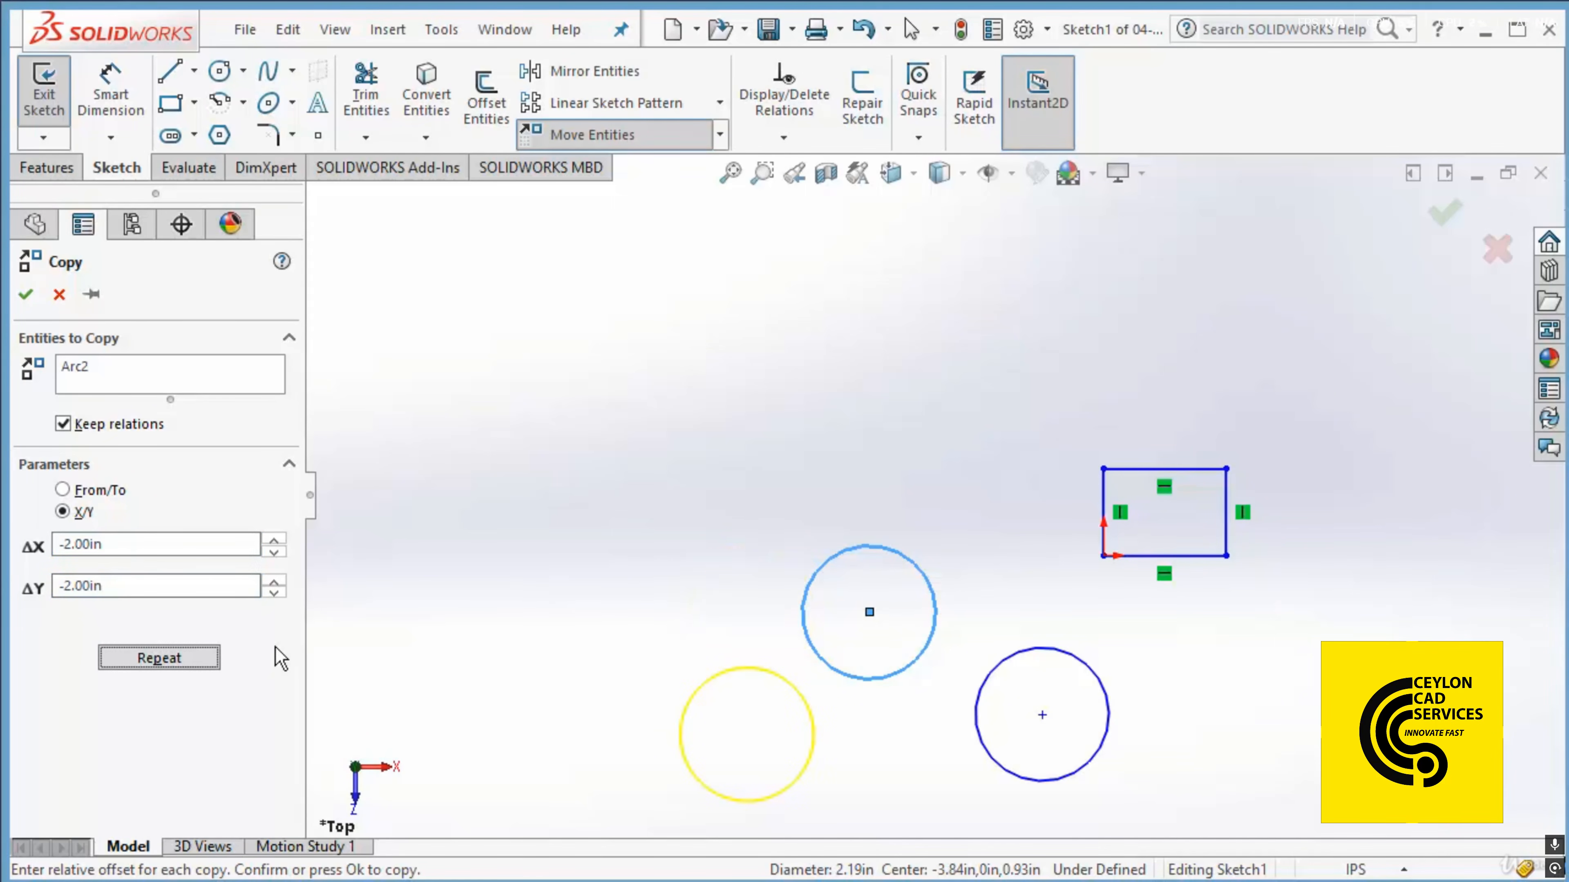
{"action": "left_click", "coordinate": [194, 659]}
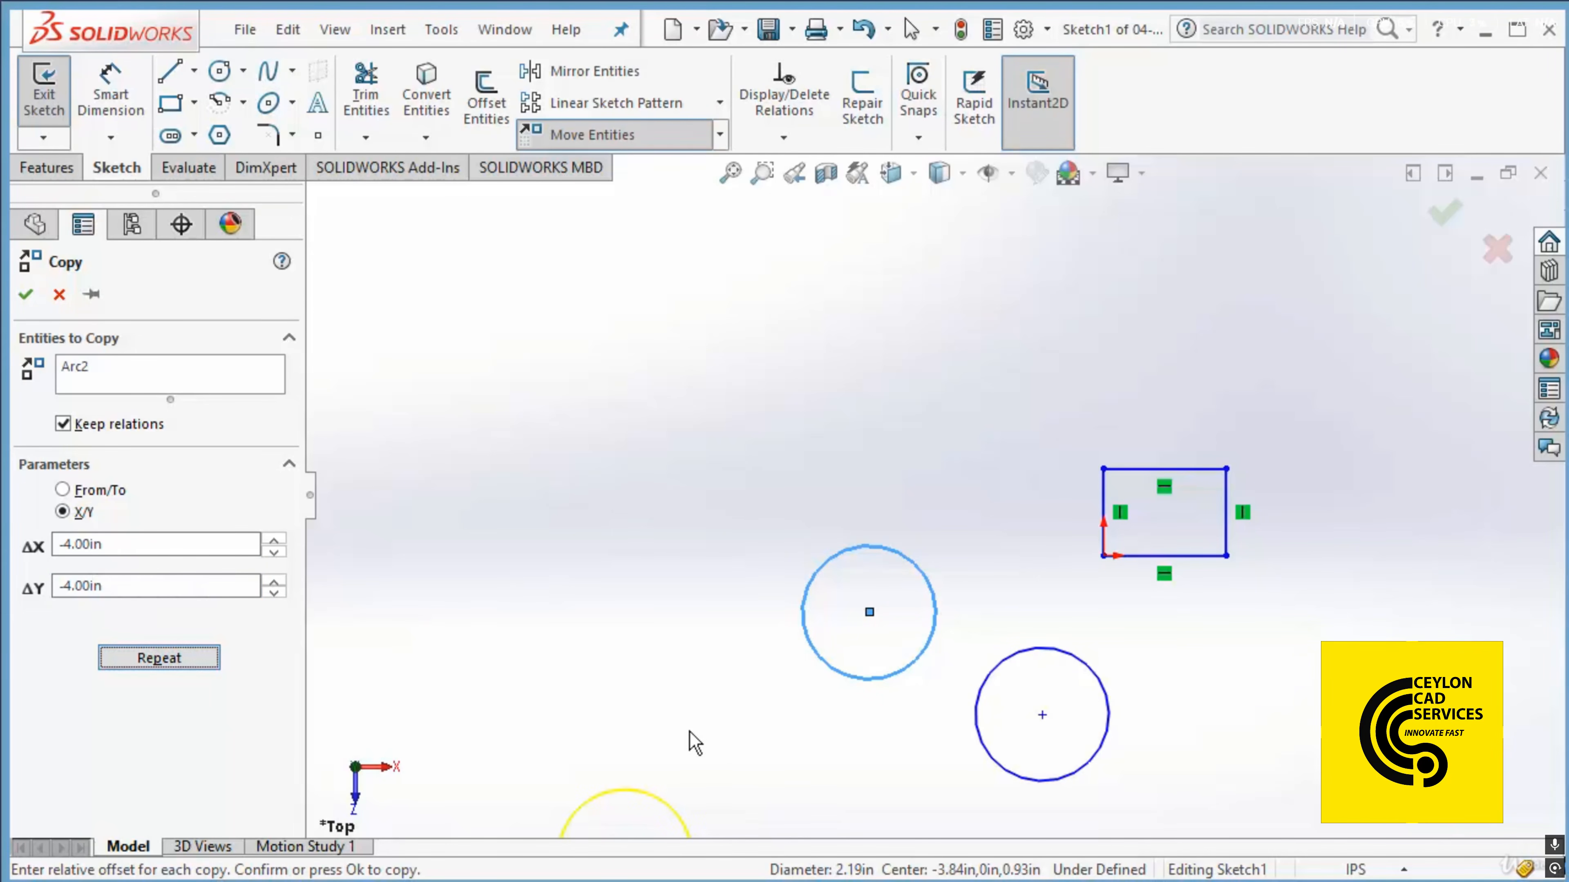
{"action": "left_click", "coordinate": [26, 297]}
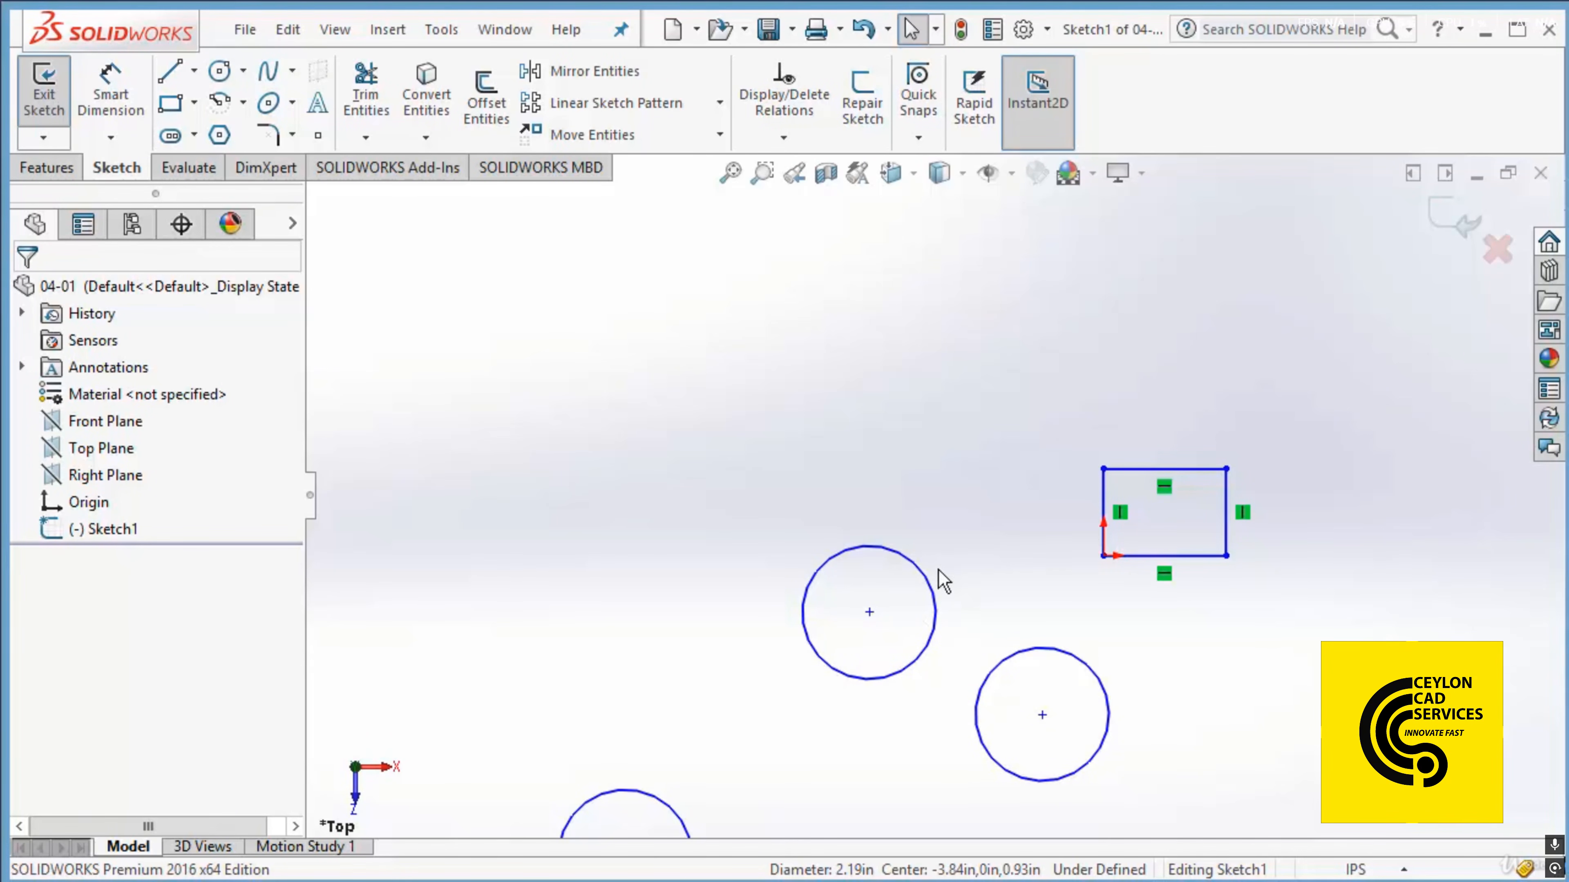
Copy the middle circle freehand to a centre at about X -6.53, Y 0.86, and copy both circles together upward.
{"action": "left_click", "coordinate": [936, 597]}
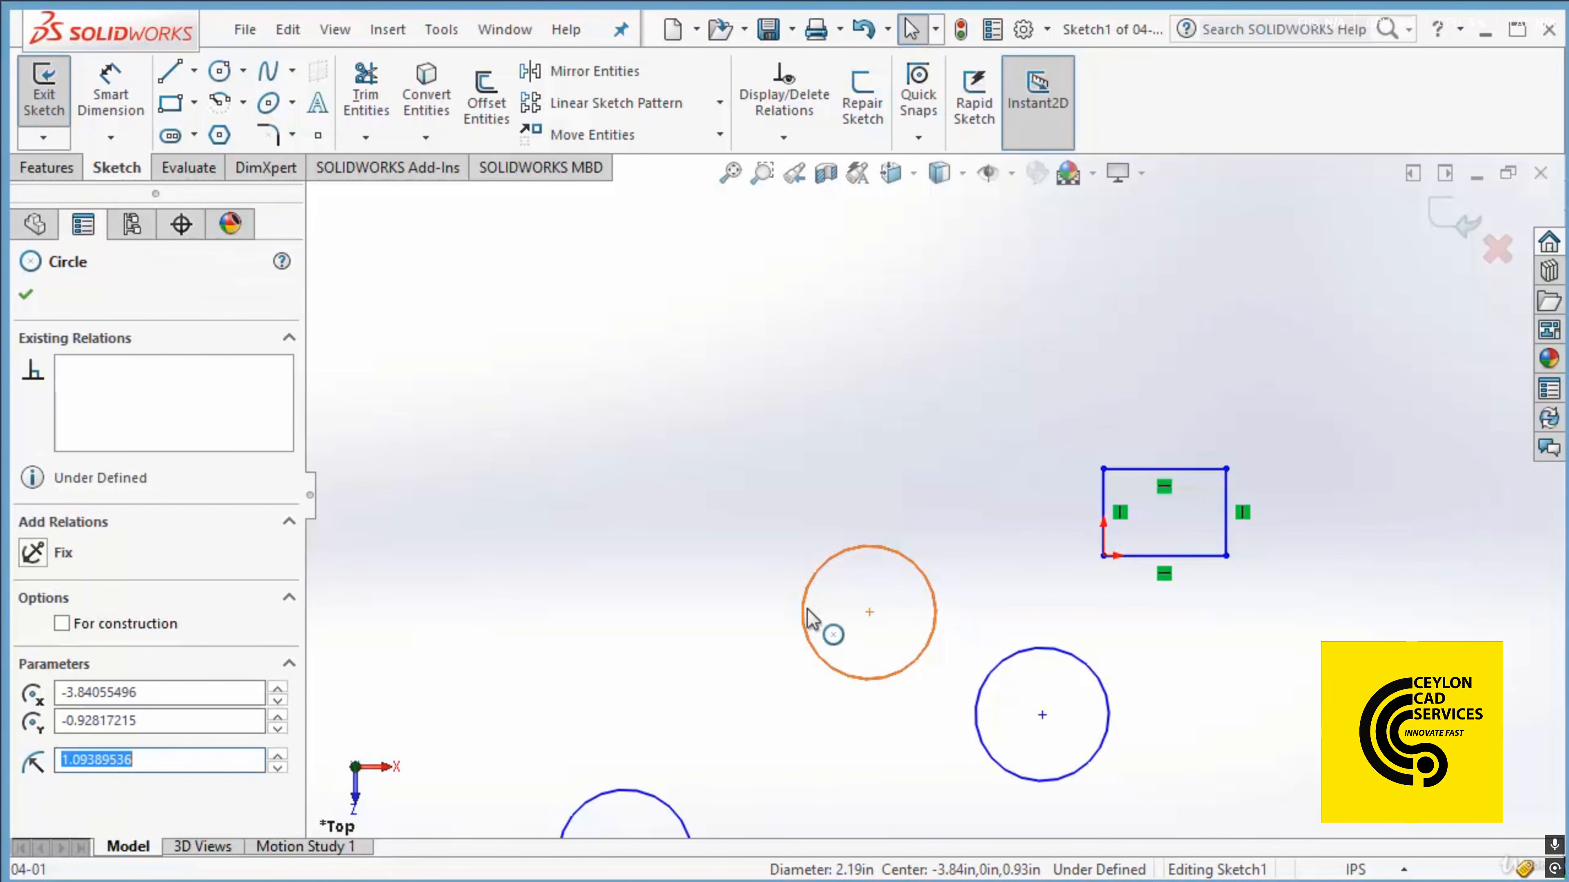
{"action": "left_click_drag", "start_coordinate": [821, 584], "coordinate": [652, 479], "text": "ctrl"}
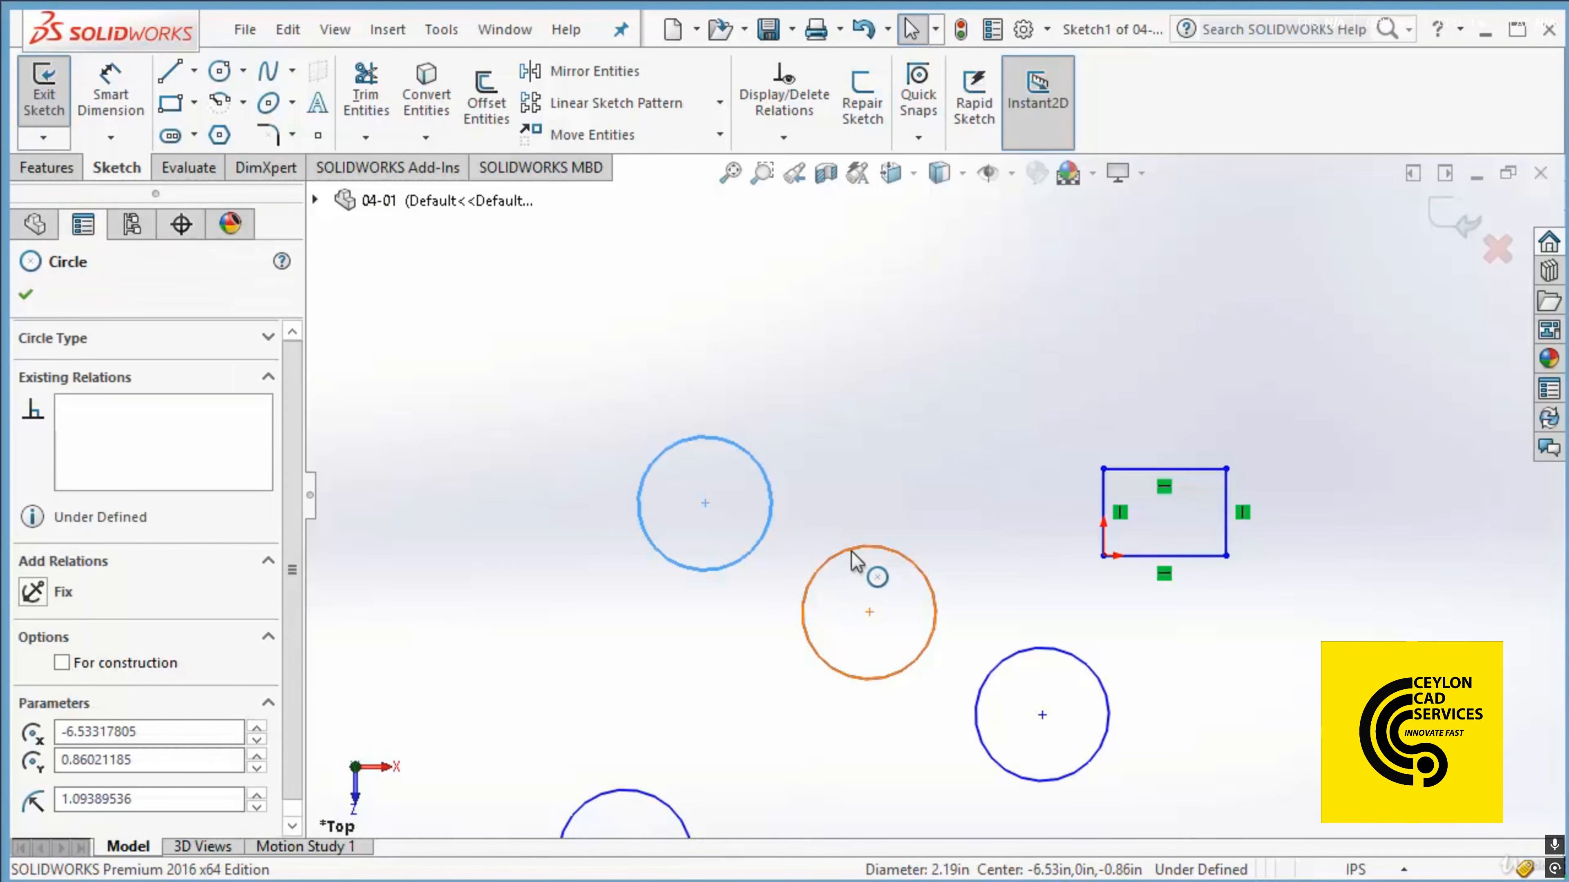
{"action": "left_click_drag", "start_coordinate": [851, 552], "coordinate": [937, 376], "text": "ctrl"}
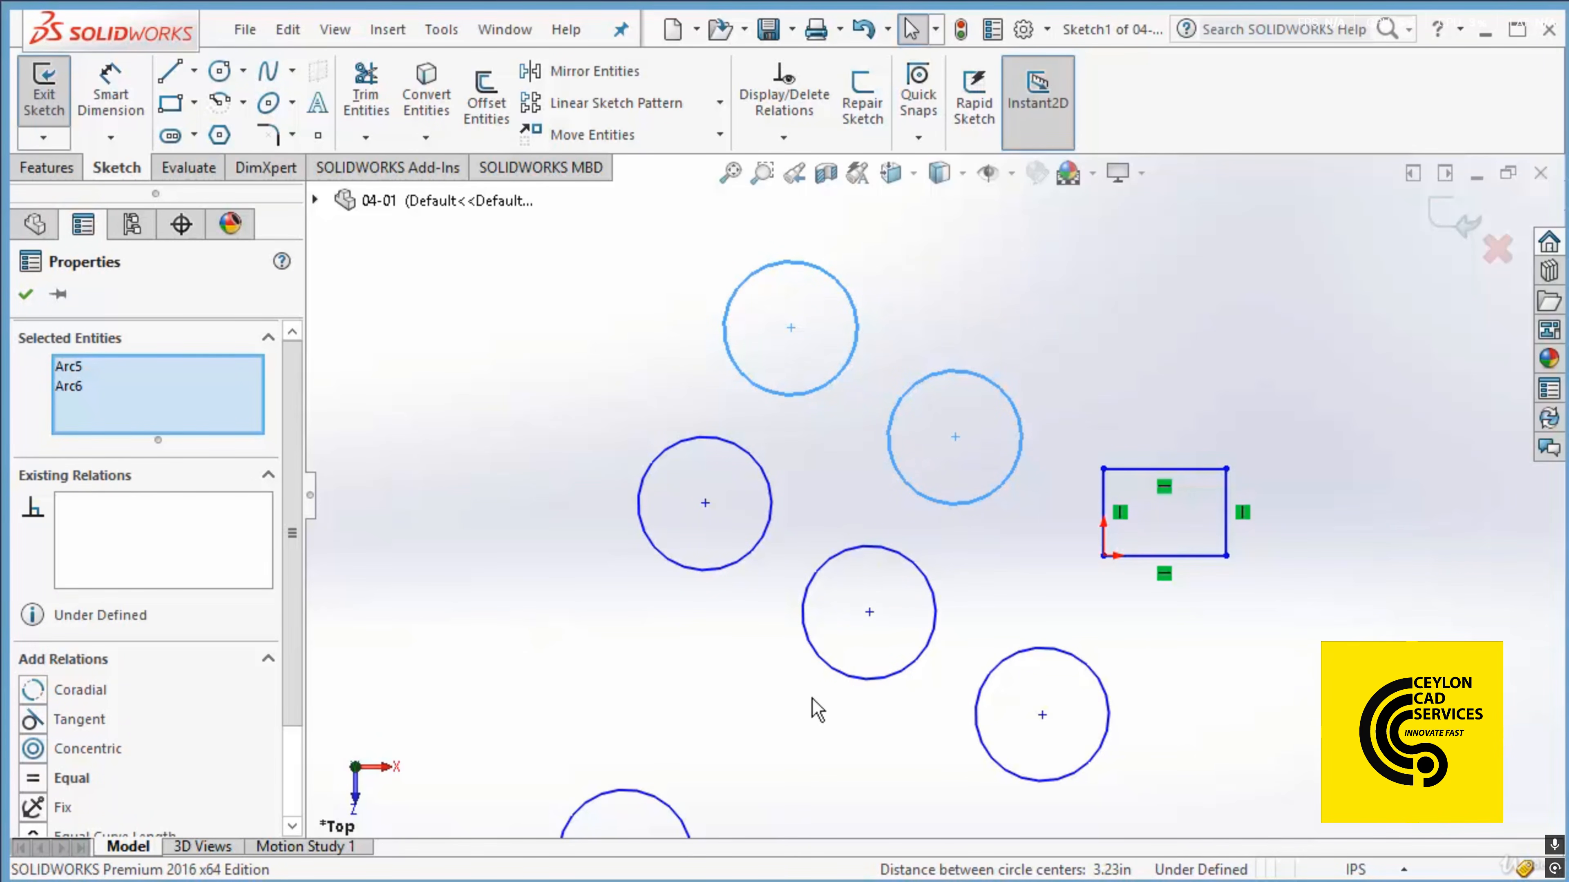
Copy the circle centred at about X -6.53 freehand to its left, centring the copy at about X -9.69, Y 0.62.
{"action": "left_click", "coordinate": [720, 577]}
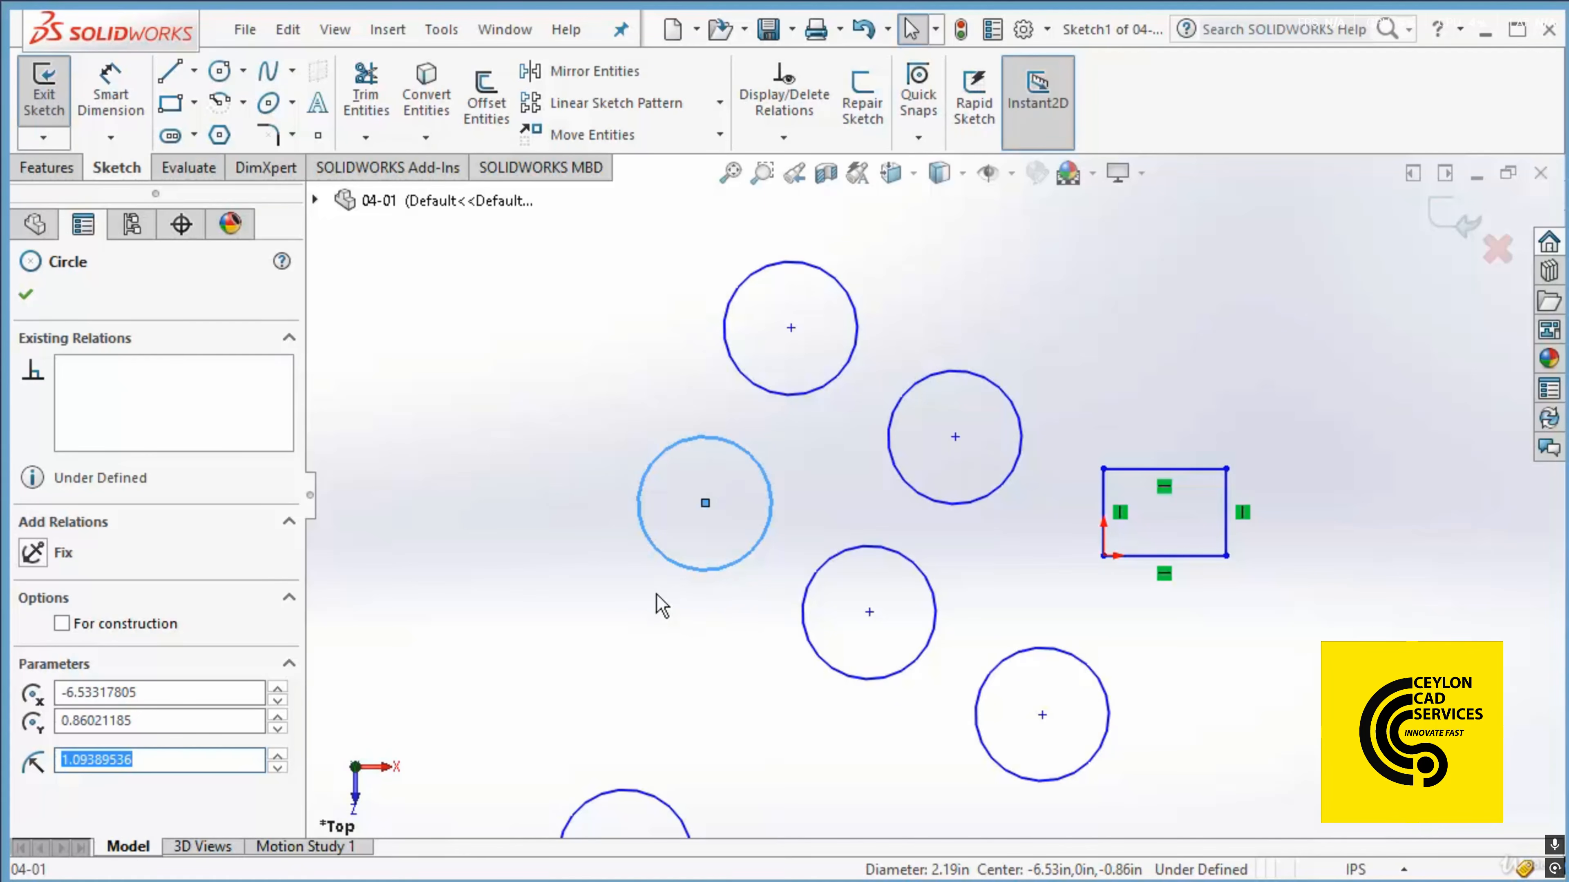
{"action": "mouse_move", "coordinate": [640, 489]}
{"action": "left_mouse_down", "text": "ctrl"}
{"action": "mouse_move", "coordinate": [491, 494]}
{"action": "mouse_move", "coordinate": [456, 513]}
{"action": "left_mouse_up", "text": "ctrl"}
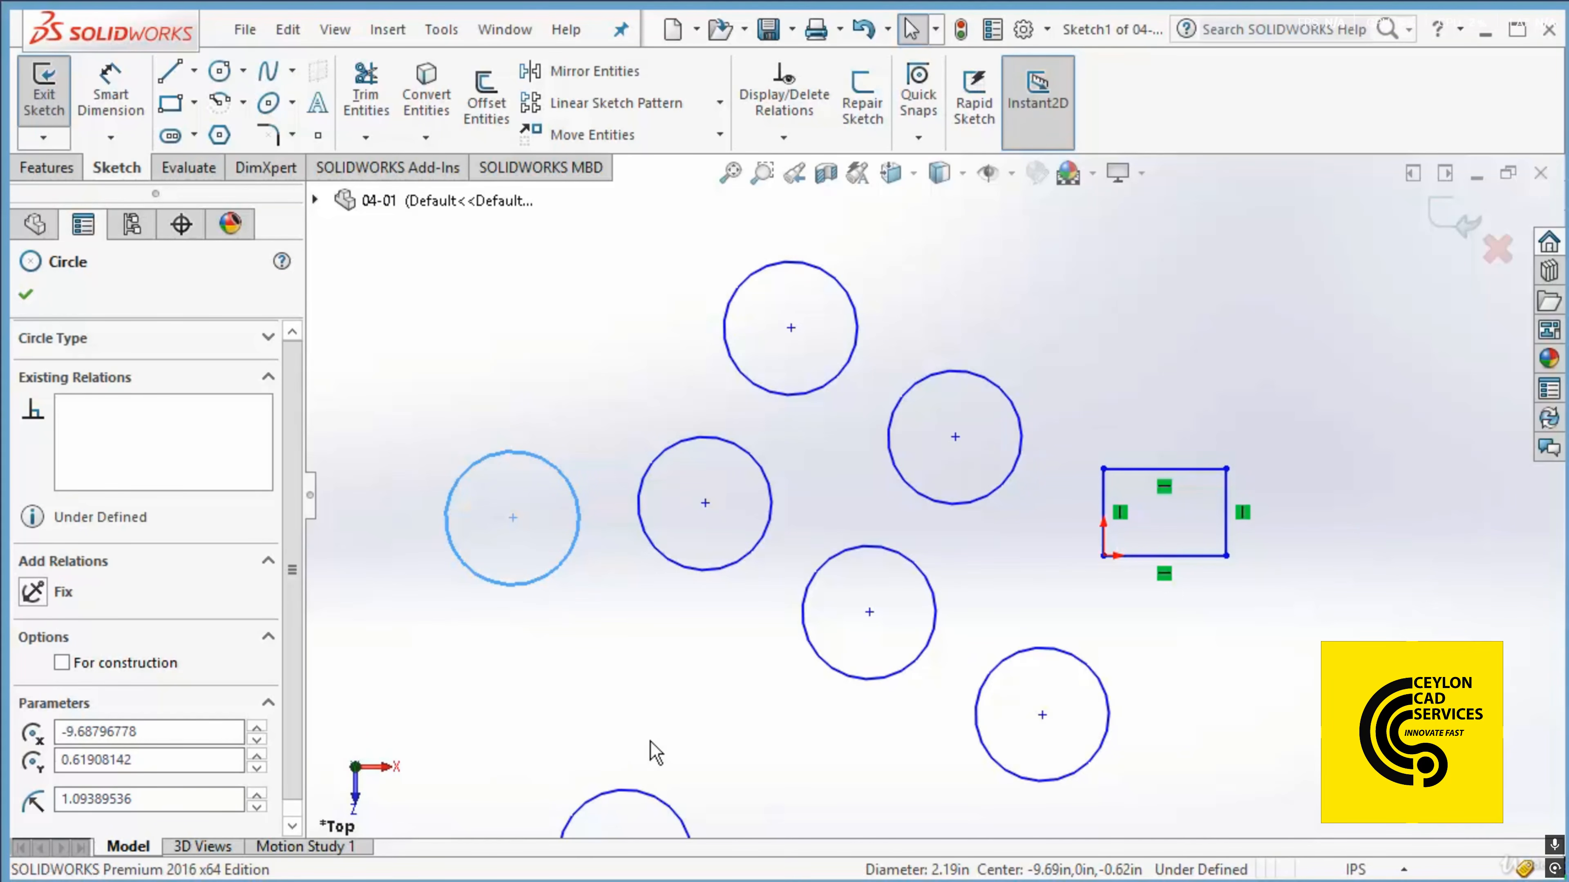
{"action": "key", "text": "Escape"}
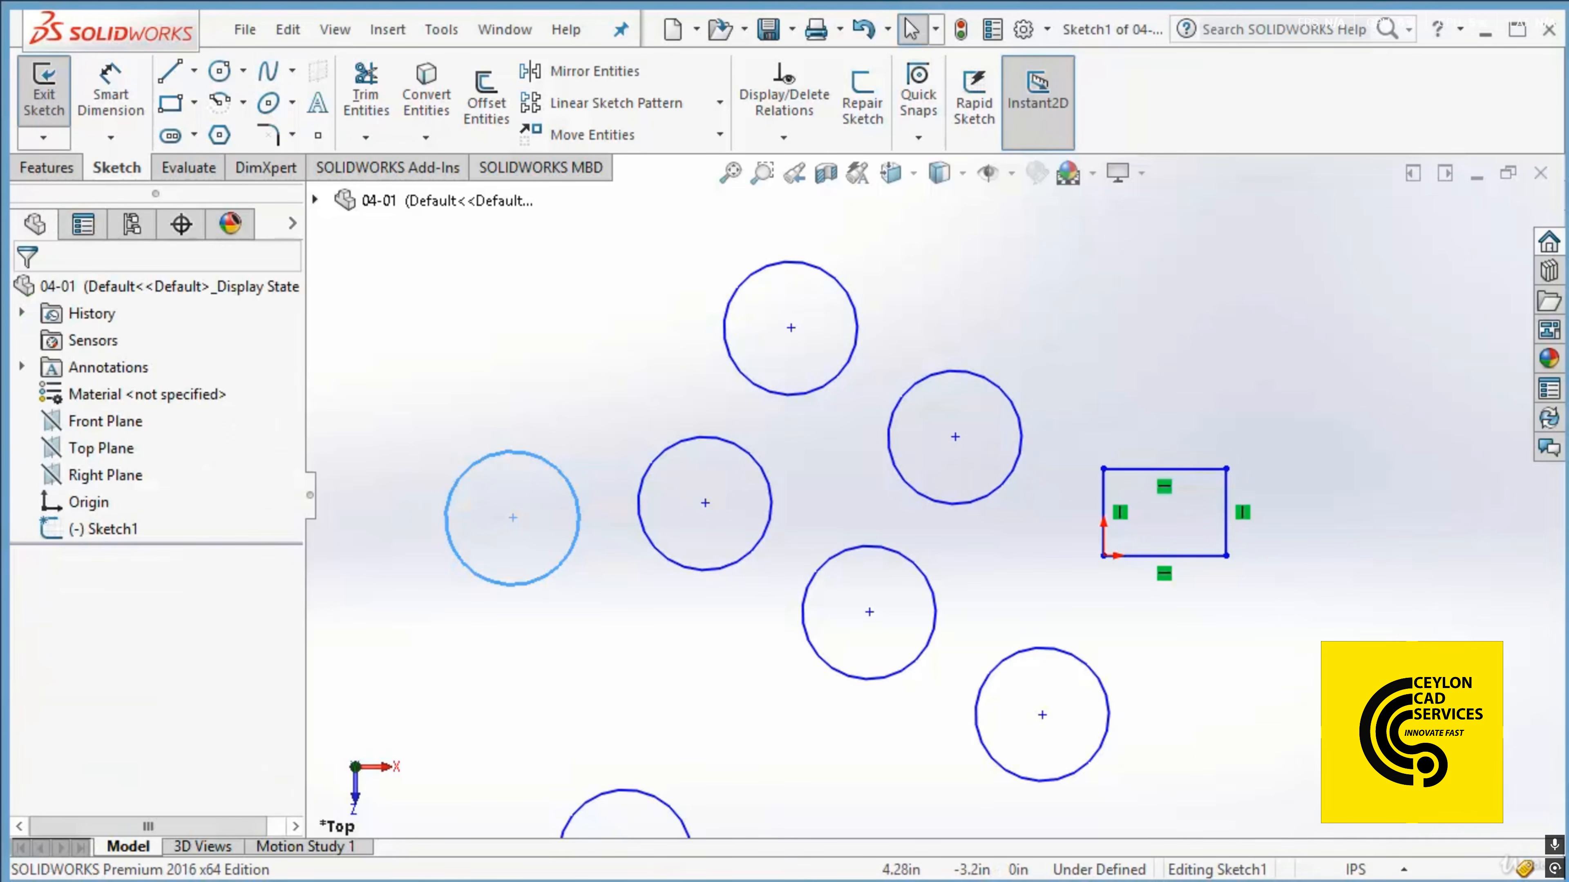
Rotate the rectangle's four lines by 30 degrees about its lower-left corner at the origin, keeping relations.
{"action": "left_click", "coordinate": [719, 134]}
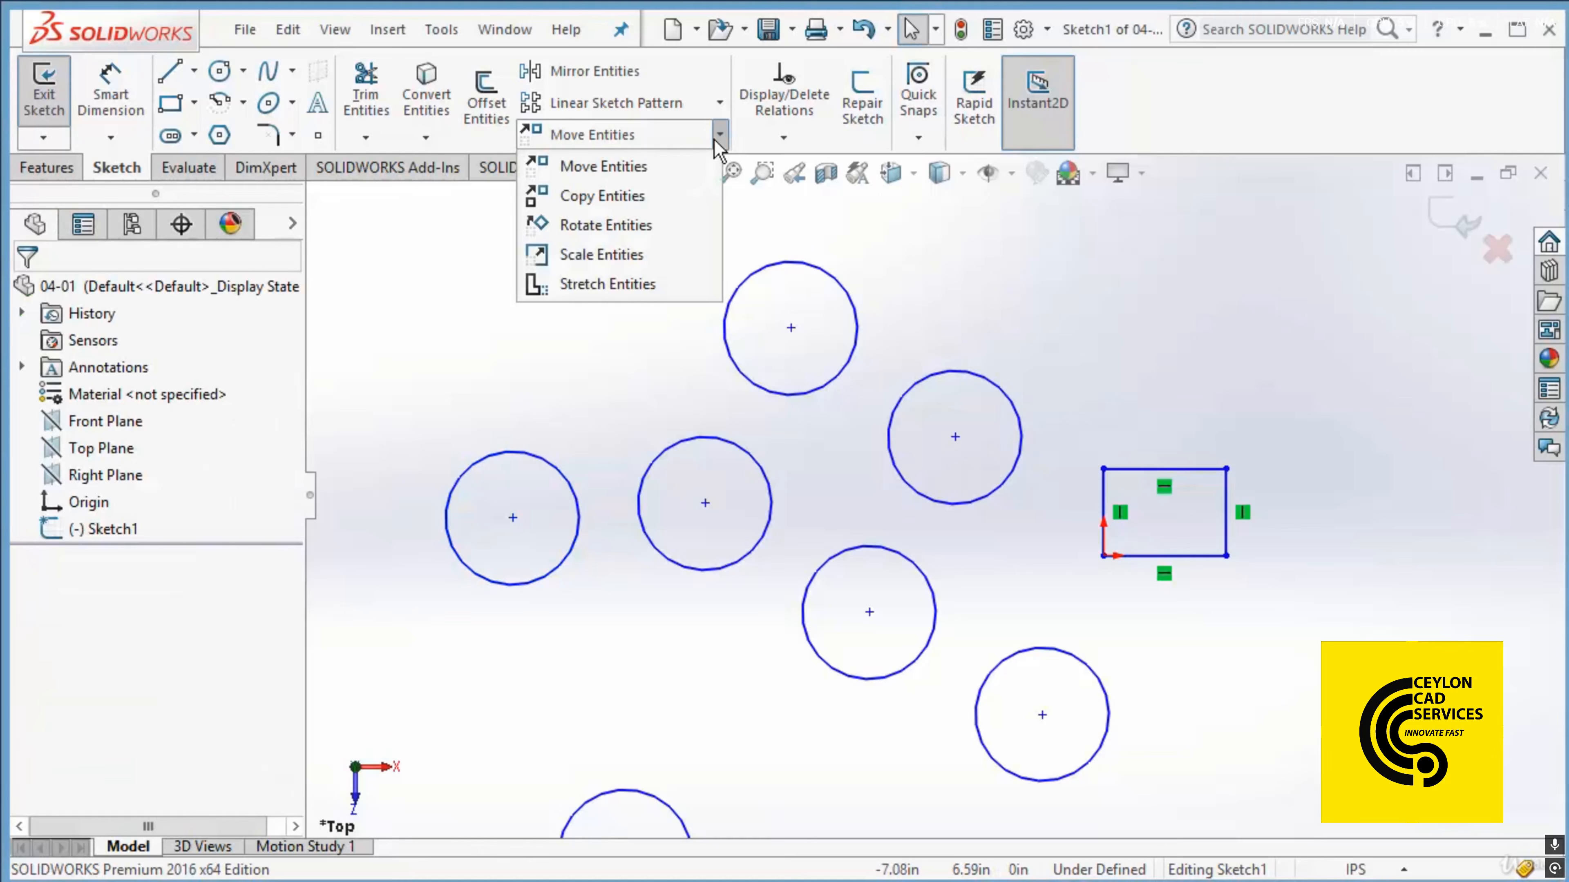
{"action": "left_click", "coordinate": [639, 228]}
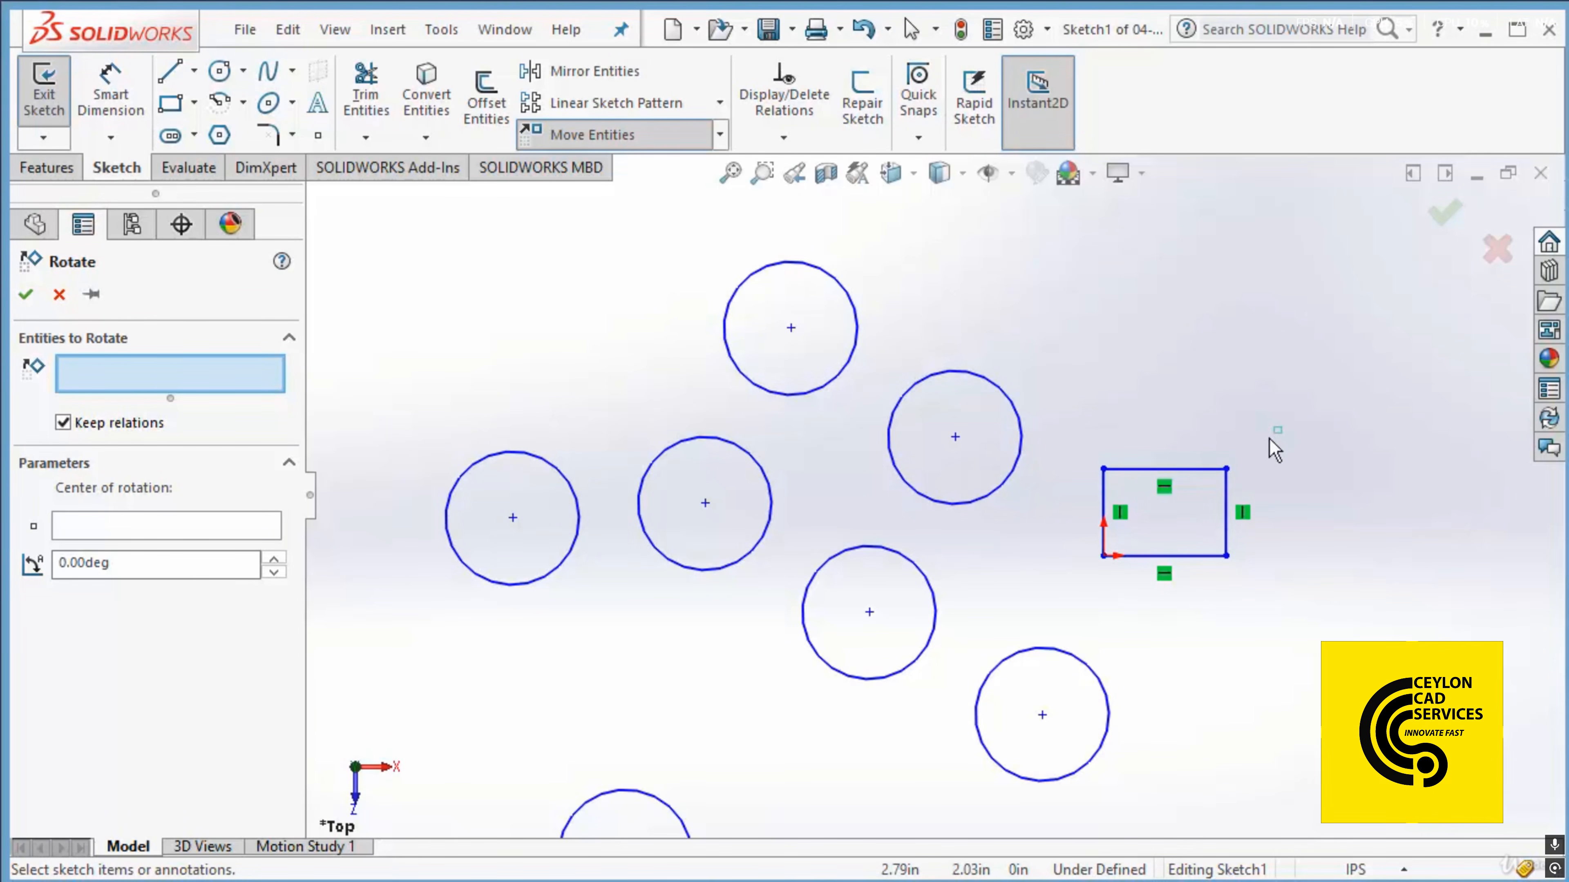
{"action": "left_click_drag", "start_coordinate": [1282, 428], "coordinate": [1086, 596]}
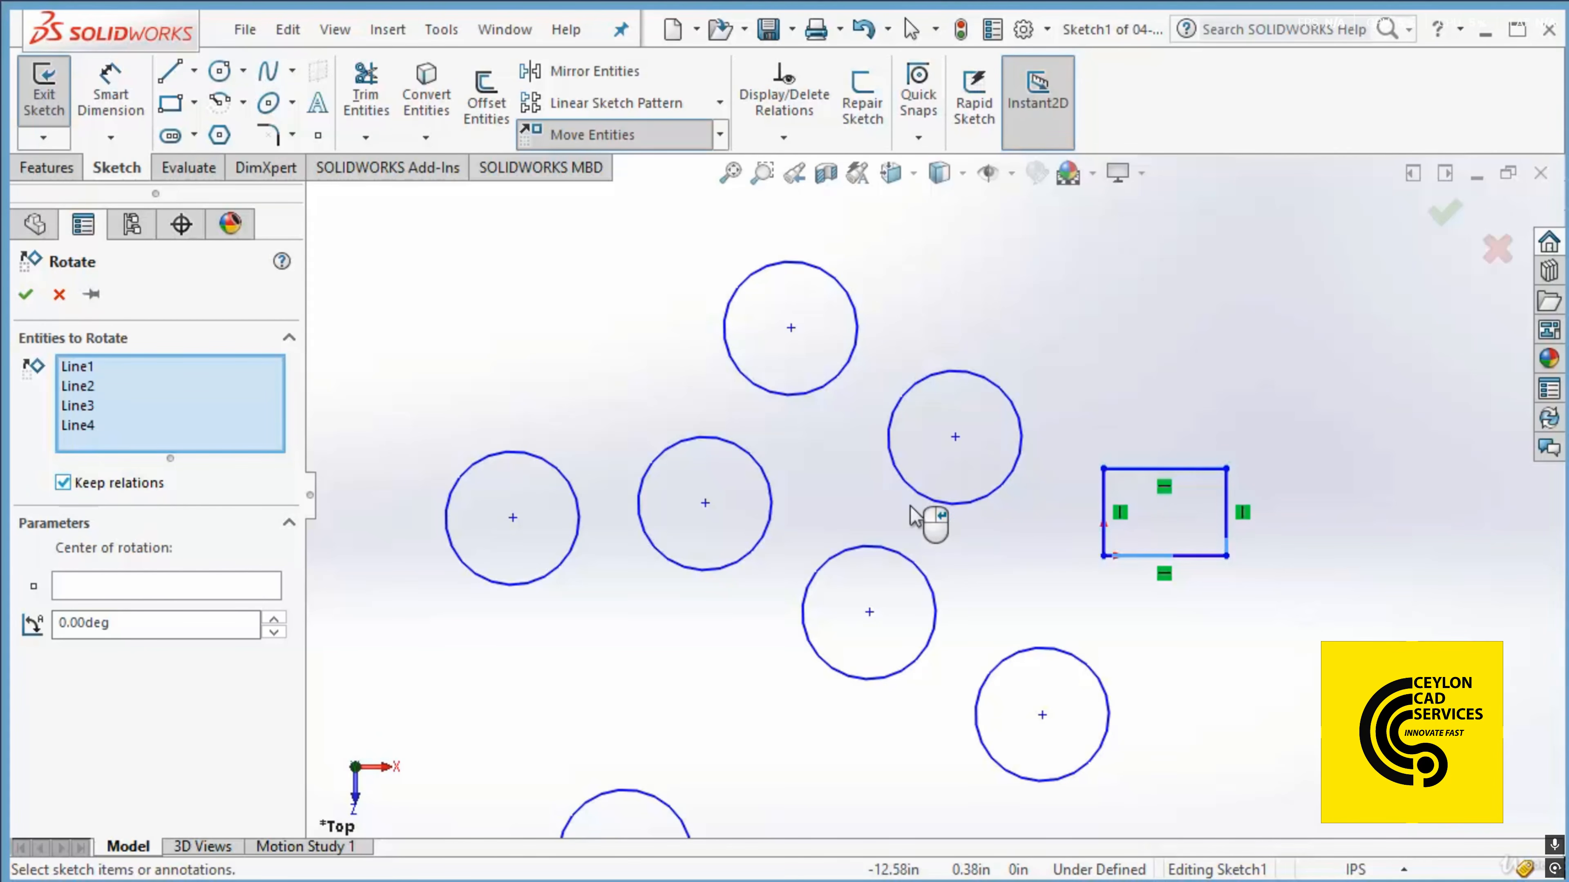
{"action": "left_click", "coordinate": [114, 583]}
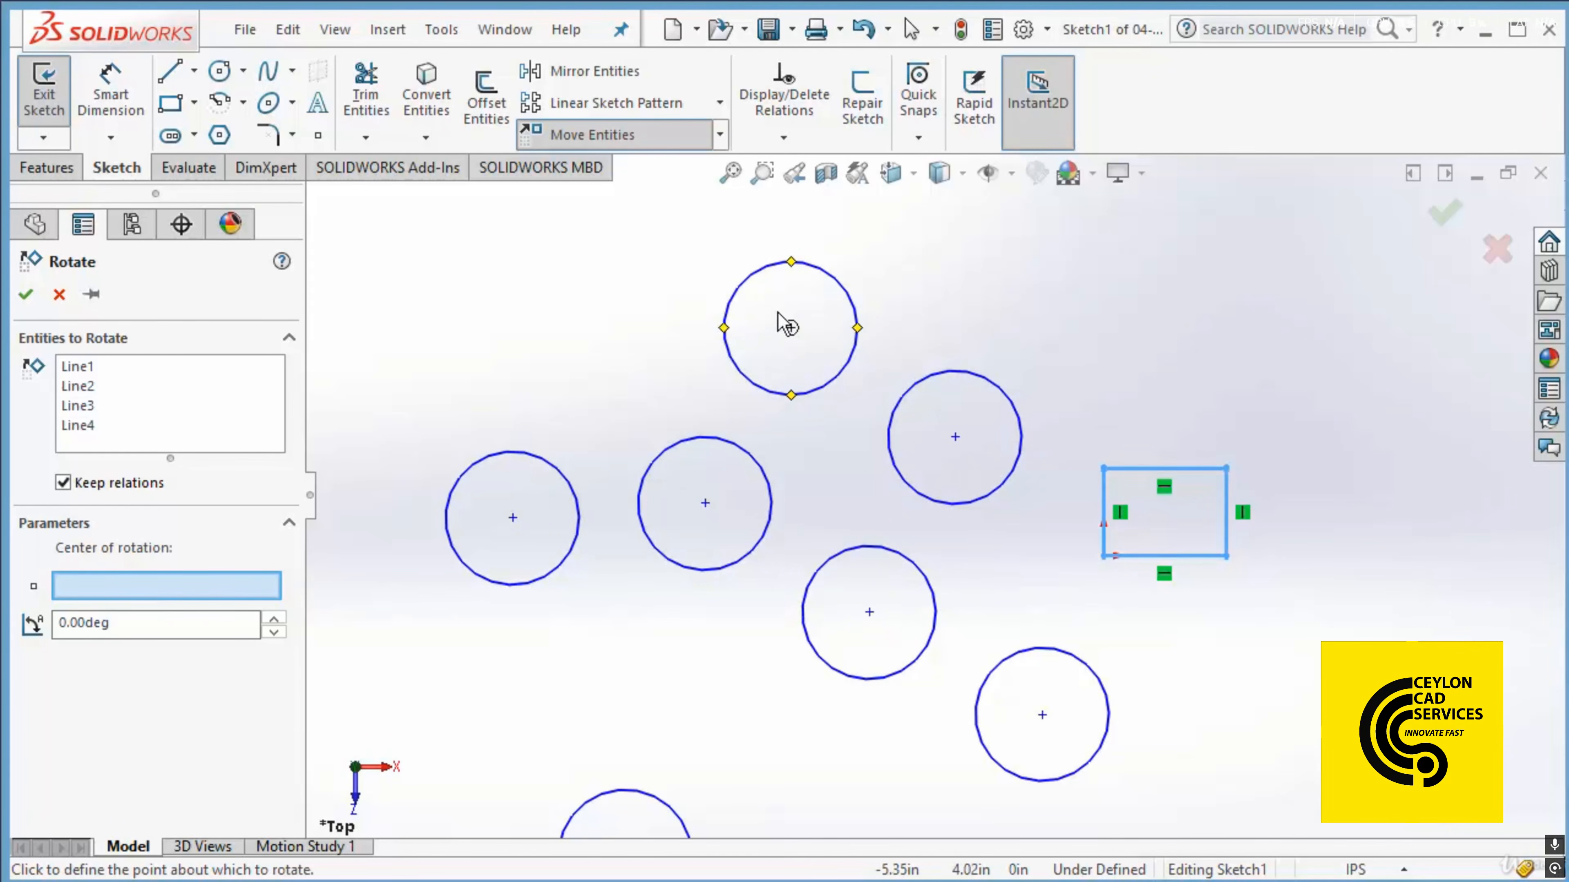
{"action": "left_click", "coordinate": [1104, 556]}
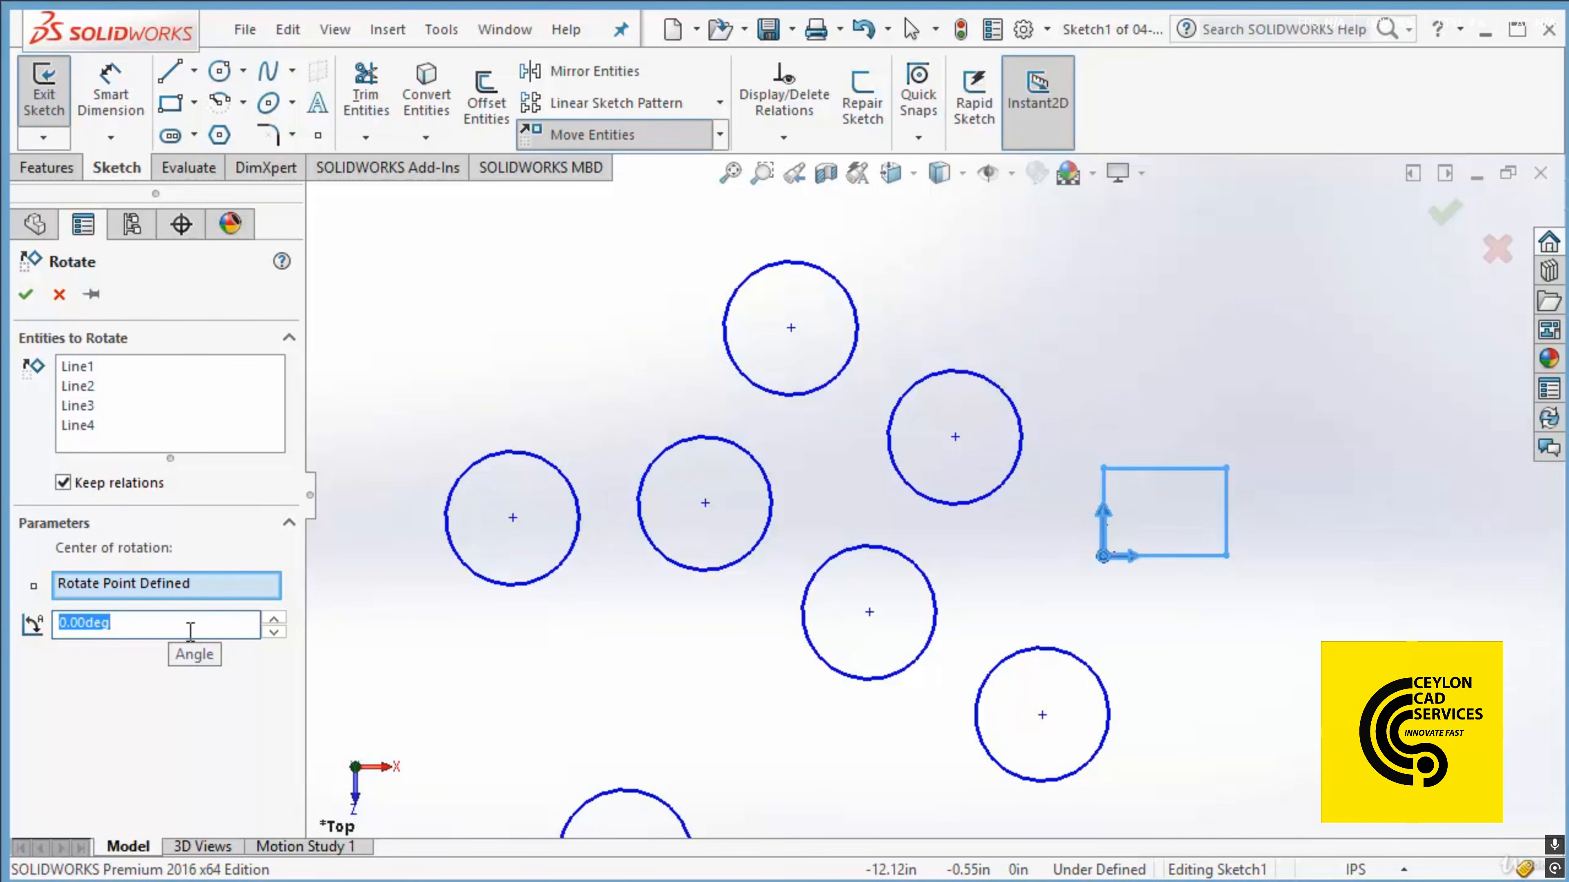
{"action": "type", "text": "30"}
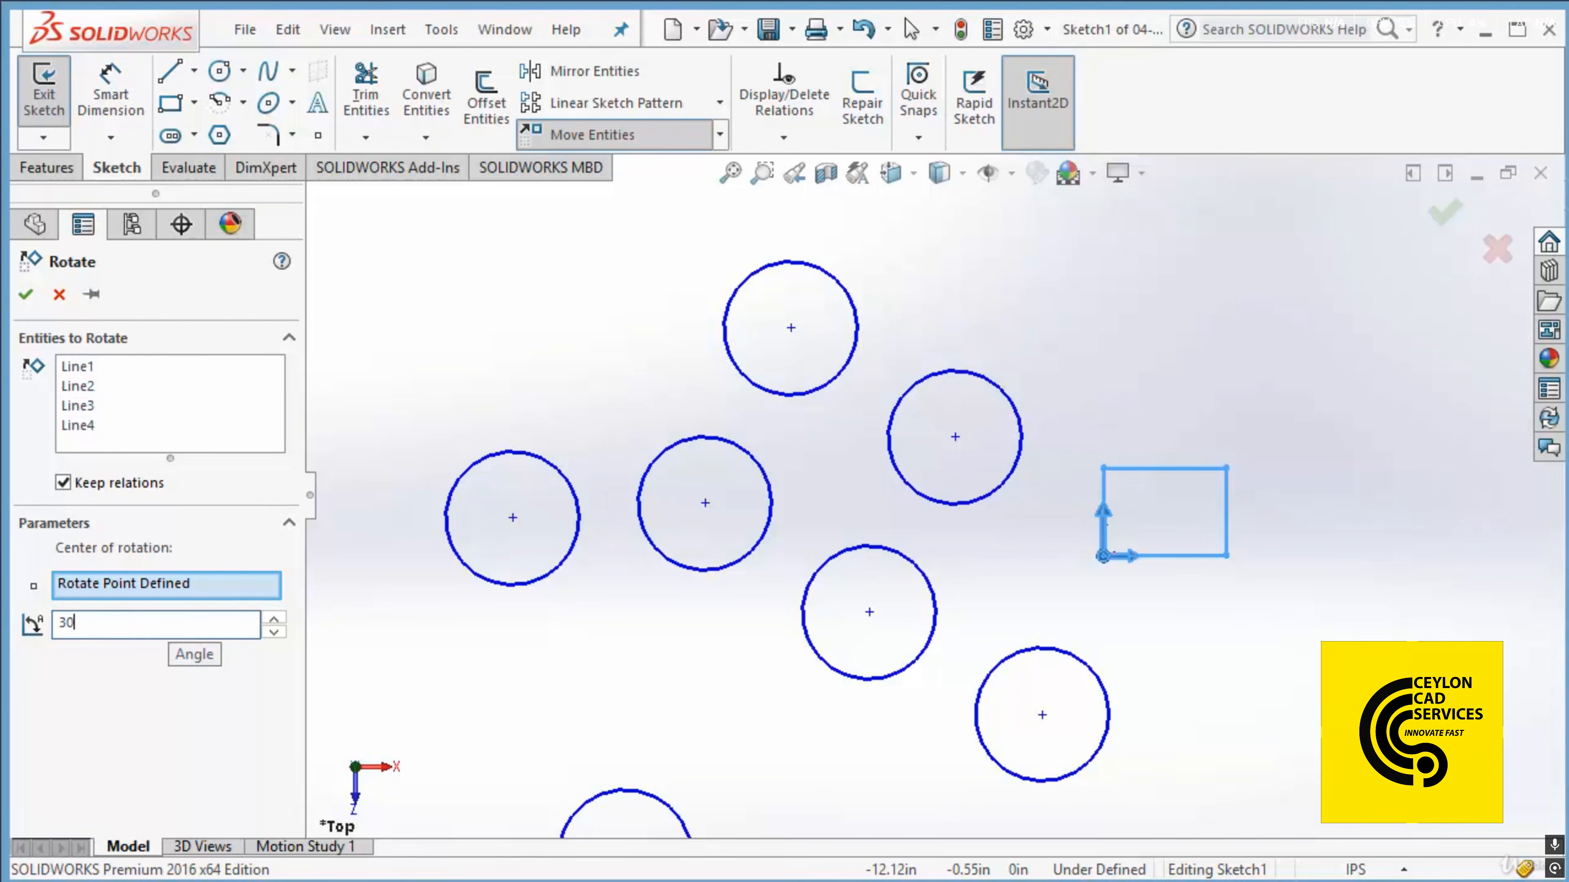
{"action": "left_click", "coordinate": [203, 591]}
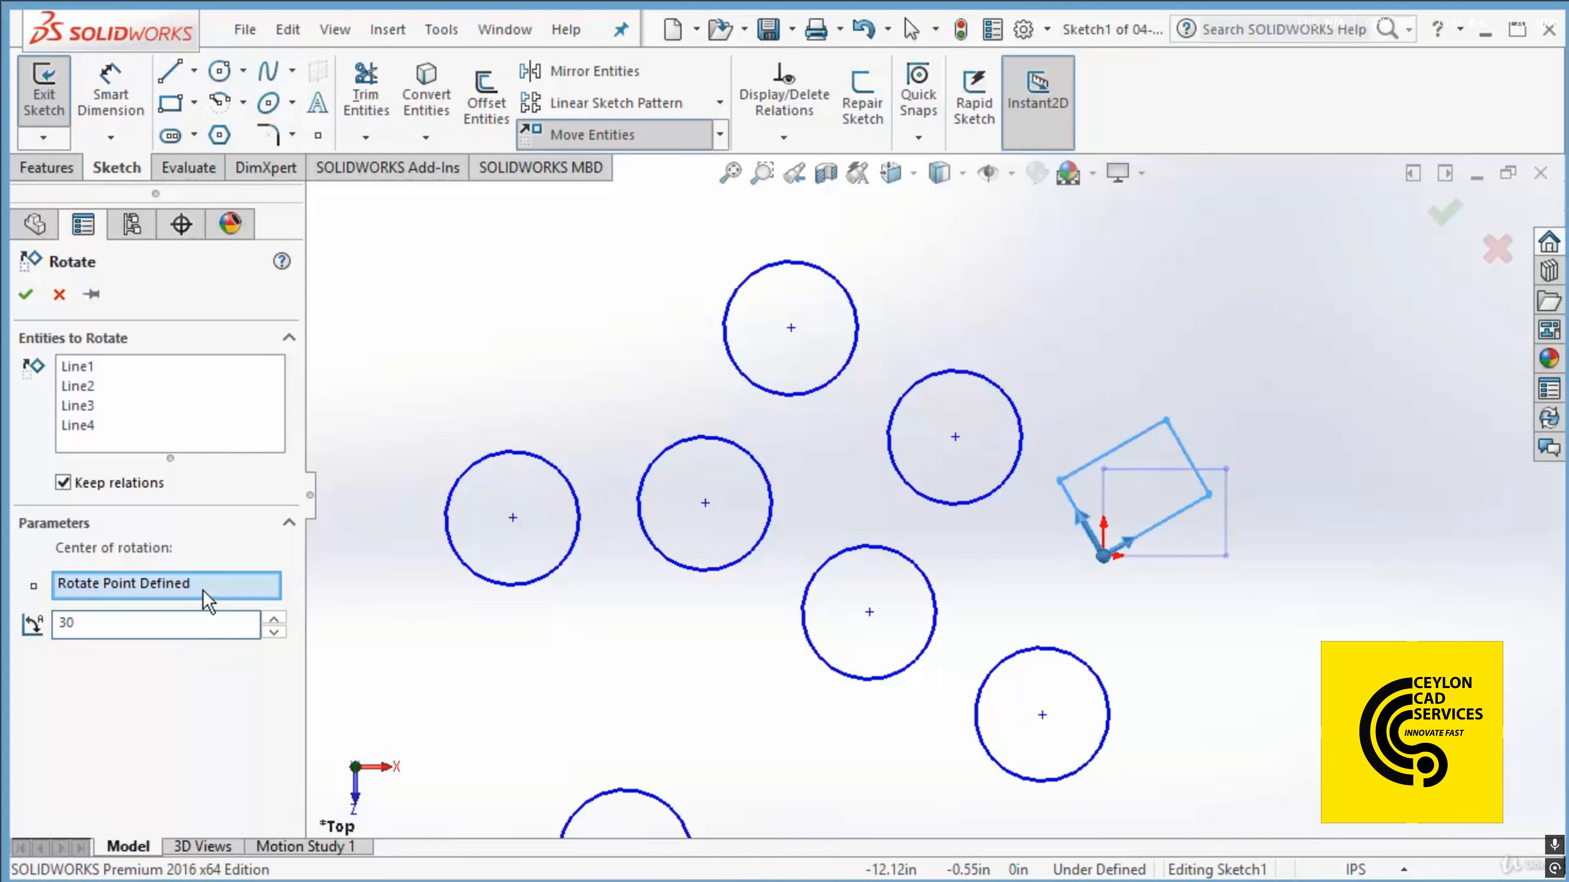
{"action": "left_click", "coordinate": [165, 629]}
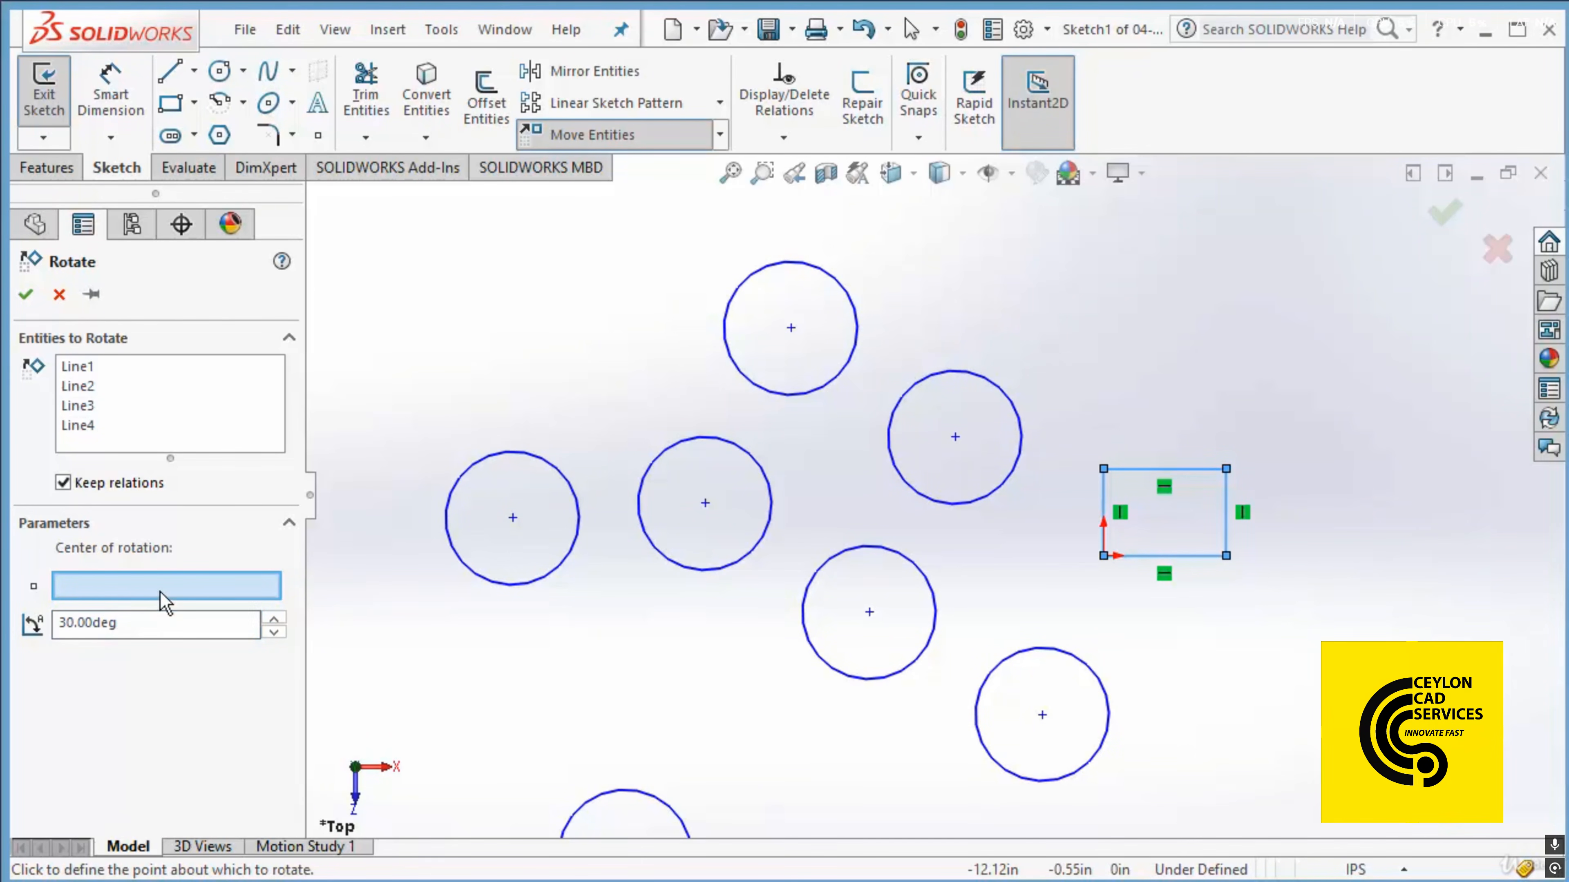
{"action": "left_click", "coordinate": [1103, 556]}
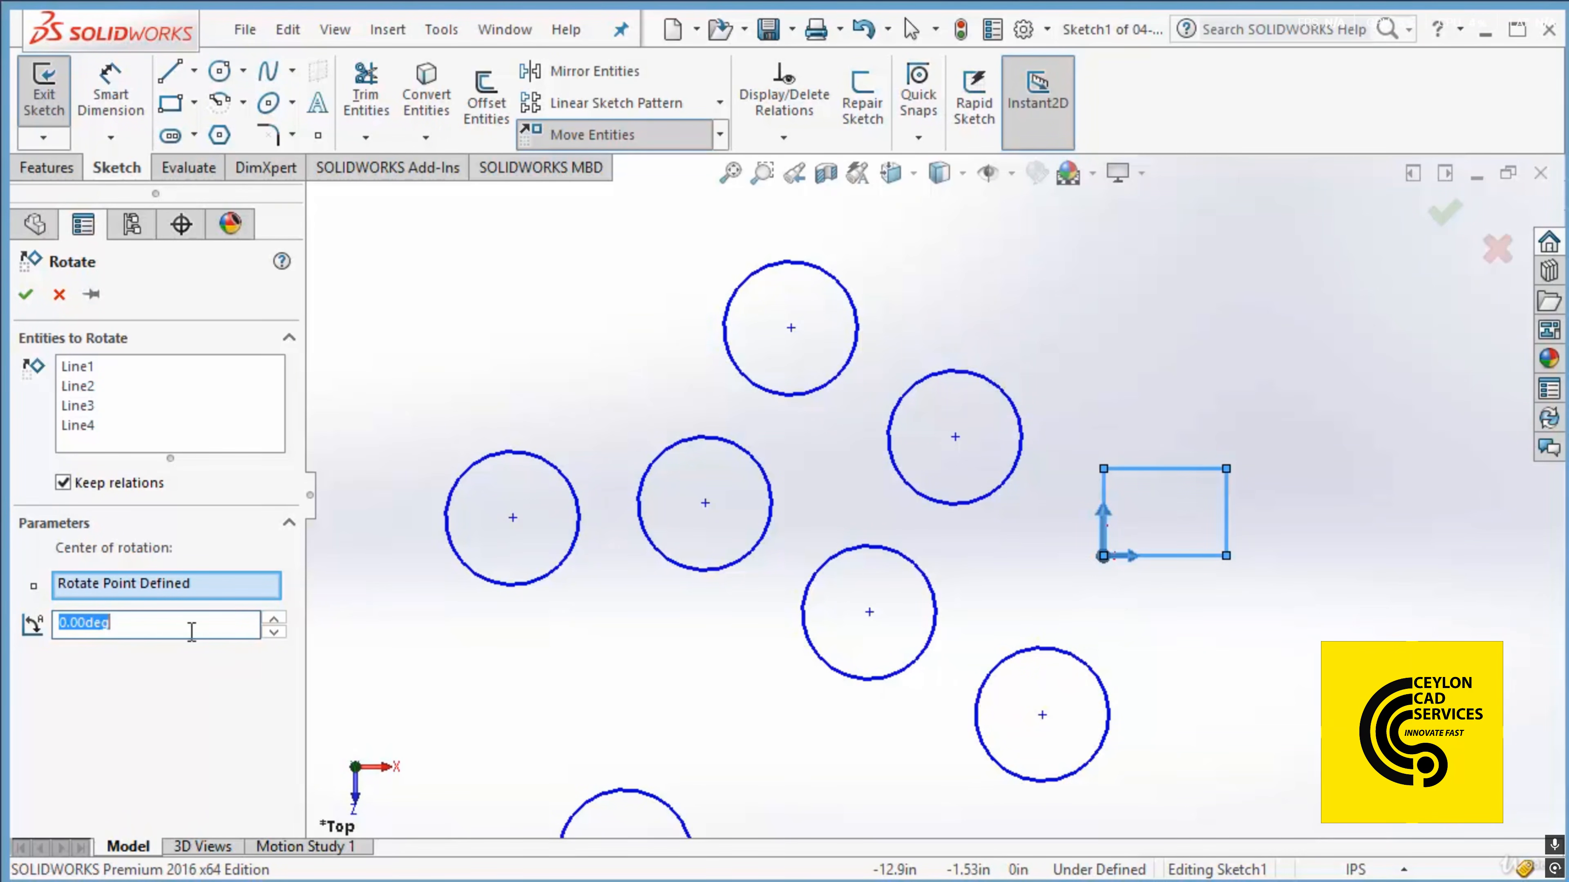
{"action": "type", "text": "30"}
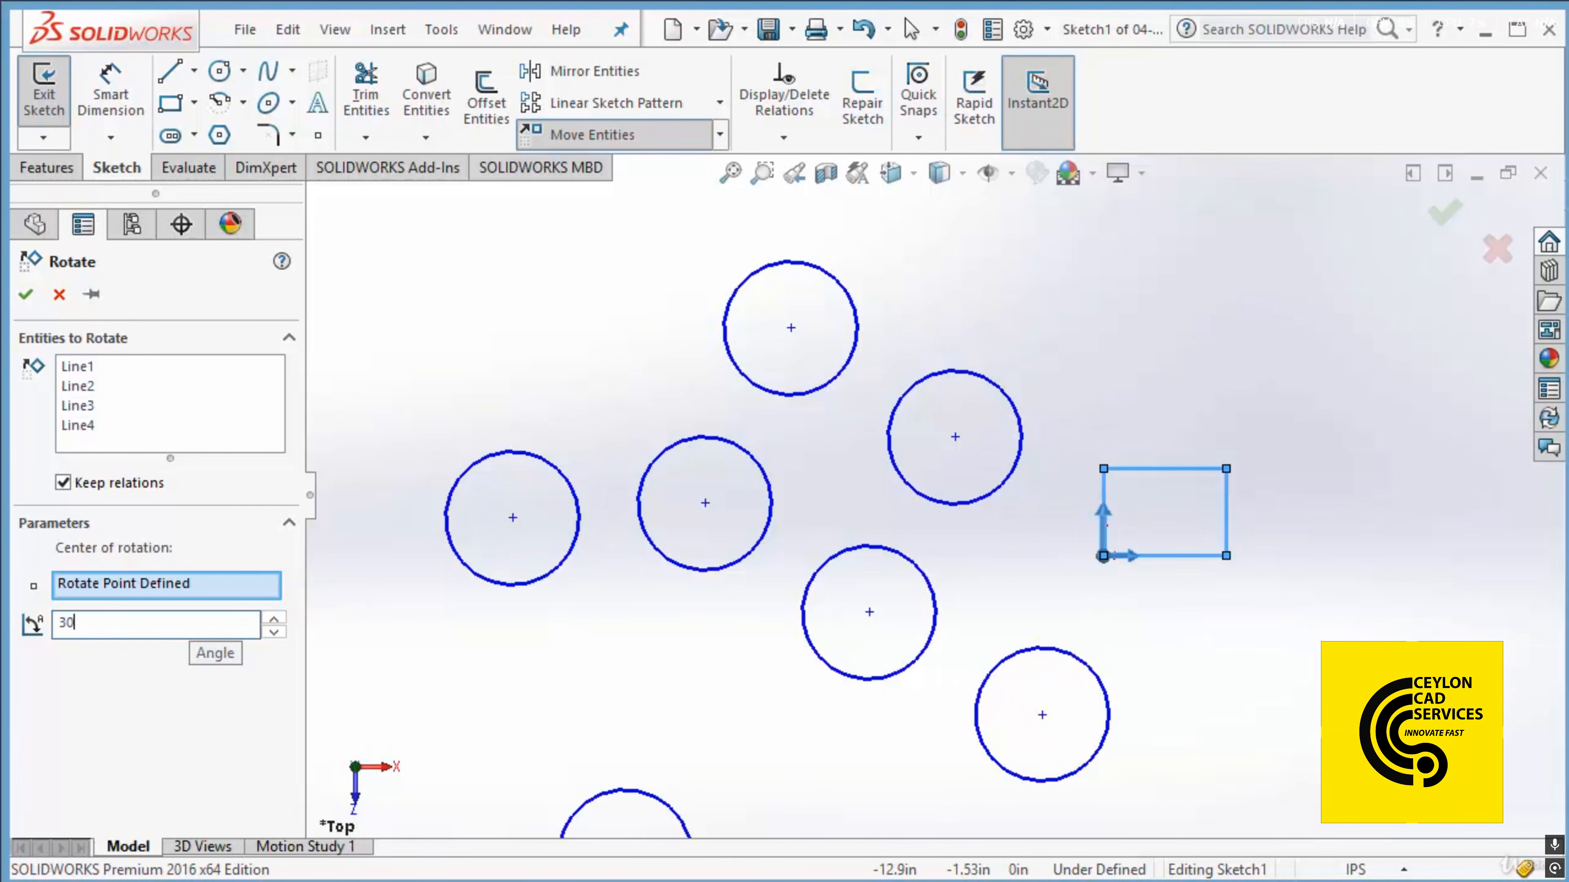
{"action": "left_click", "coordinate": [25, 295]}
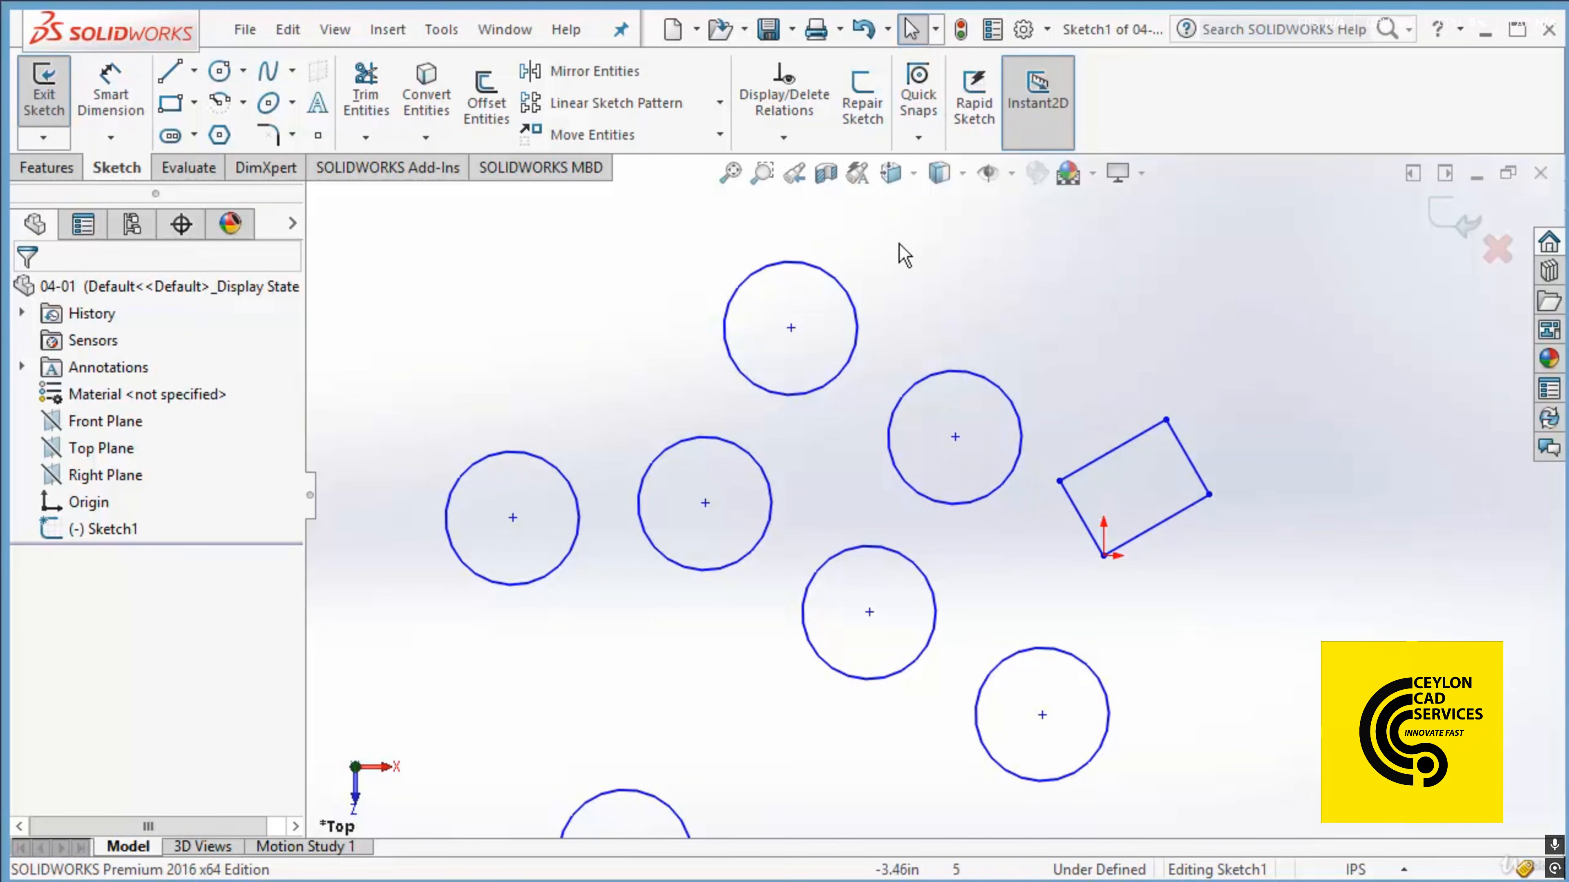
Rotate the five upper-left circles by -45 degrees about the centre of the leftmost circle, keeping relations.
{"action": "left_click_drag", "start_coordinate": [1006, 264], "coordinate": [447, 624]}
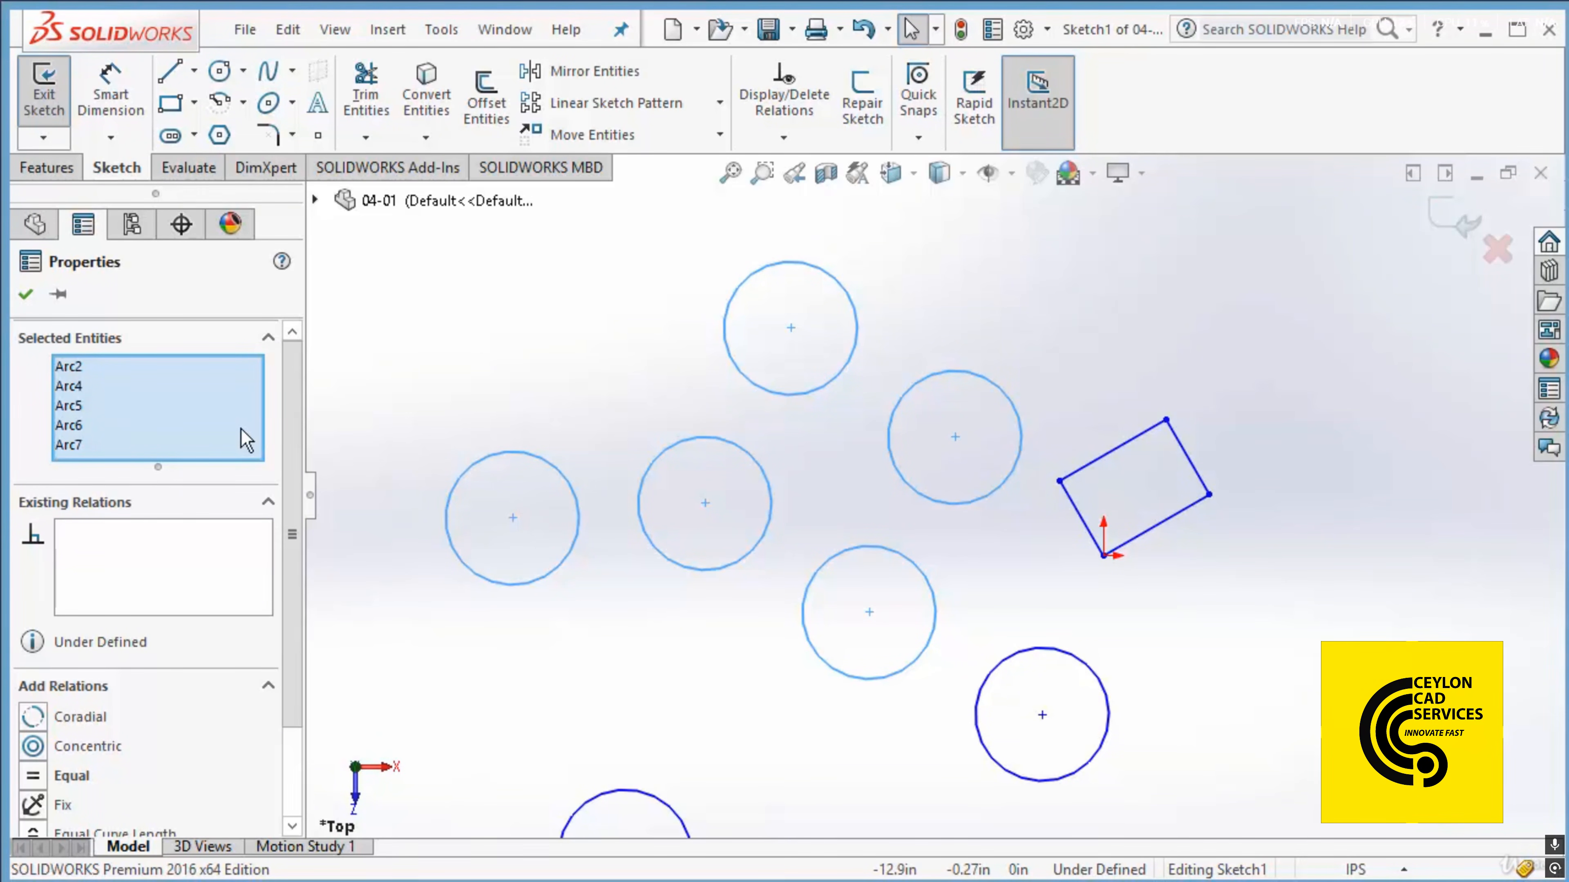
{"action": "left_click", "coordinate": [720, 134]}
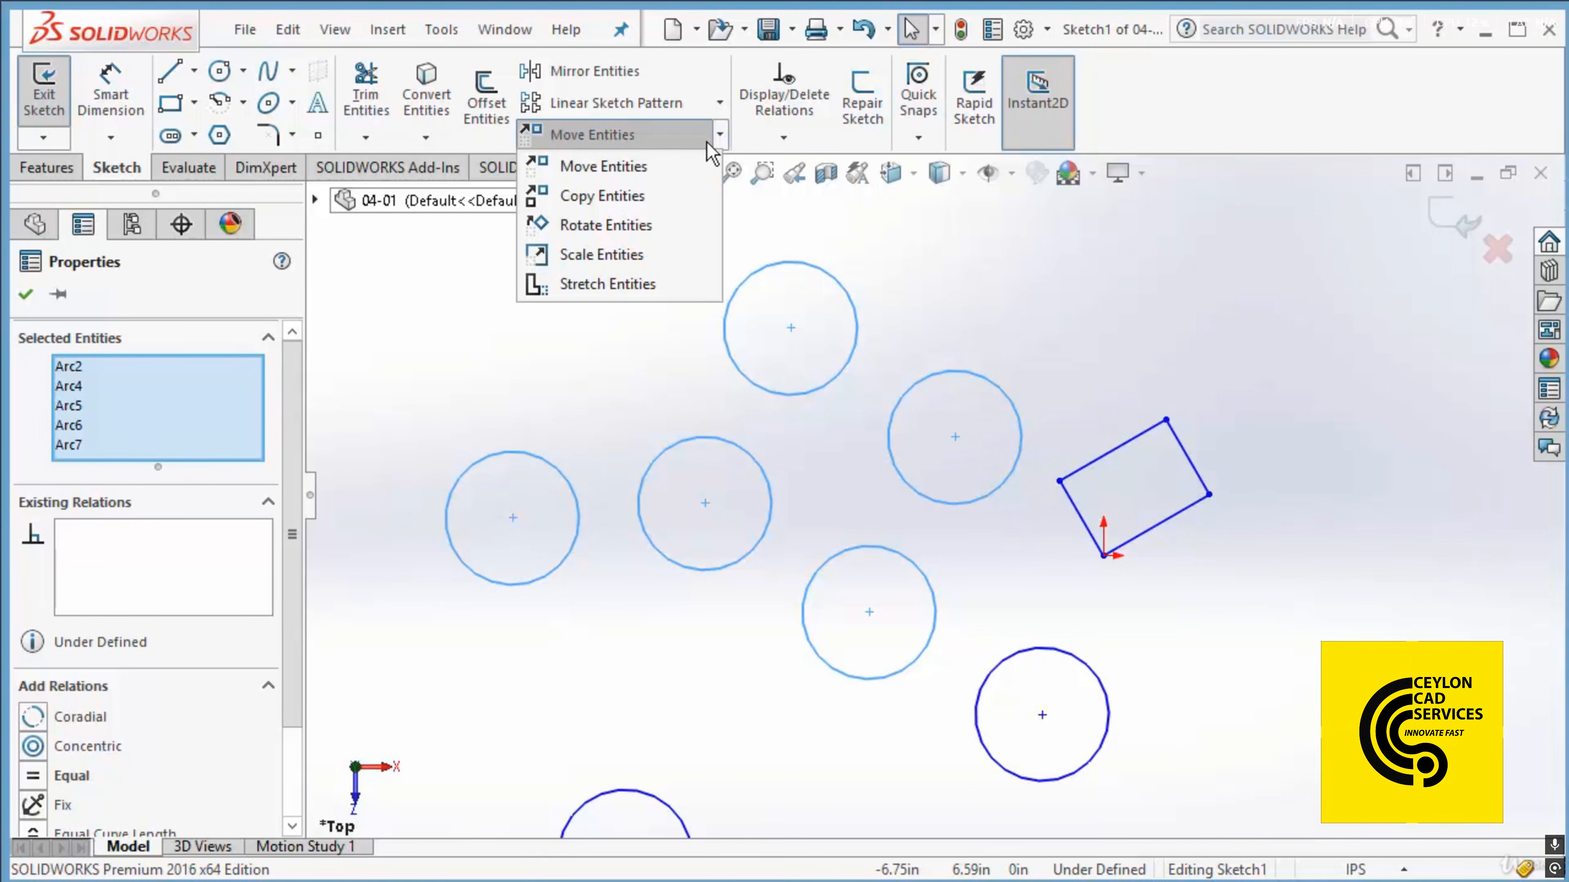
{"action": "left_click", "coordinate": [651, 231]}
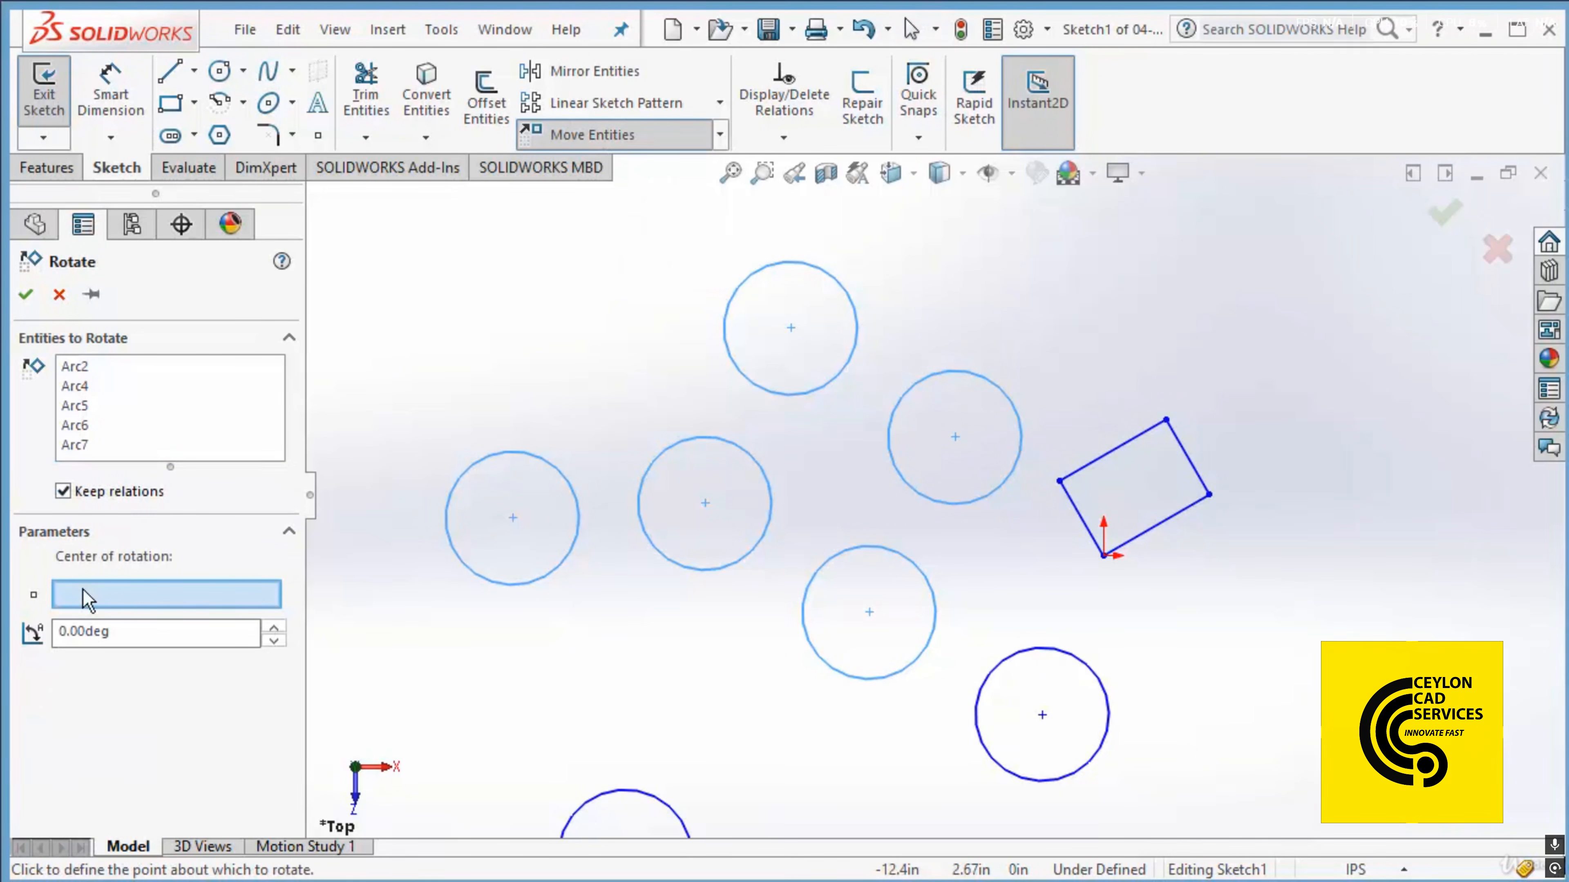
{"action": "left_click", "coordinate": [513, 518]}
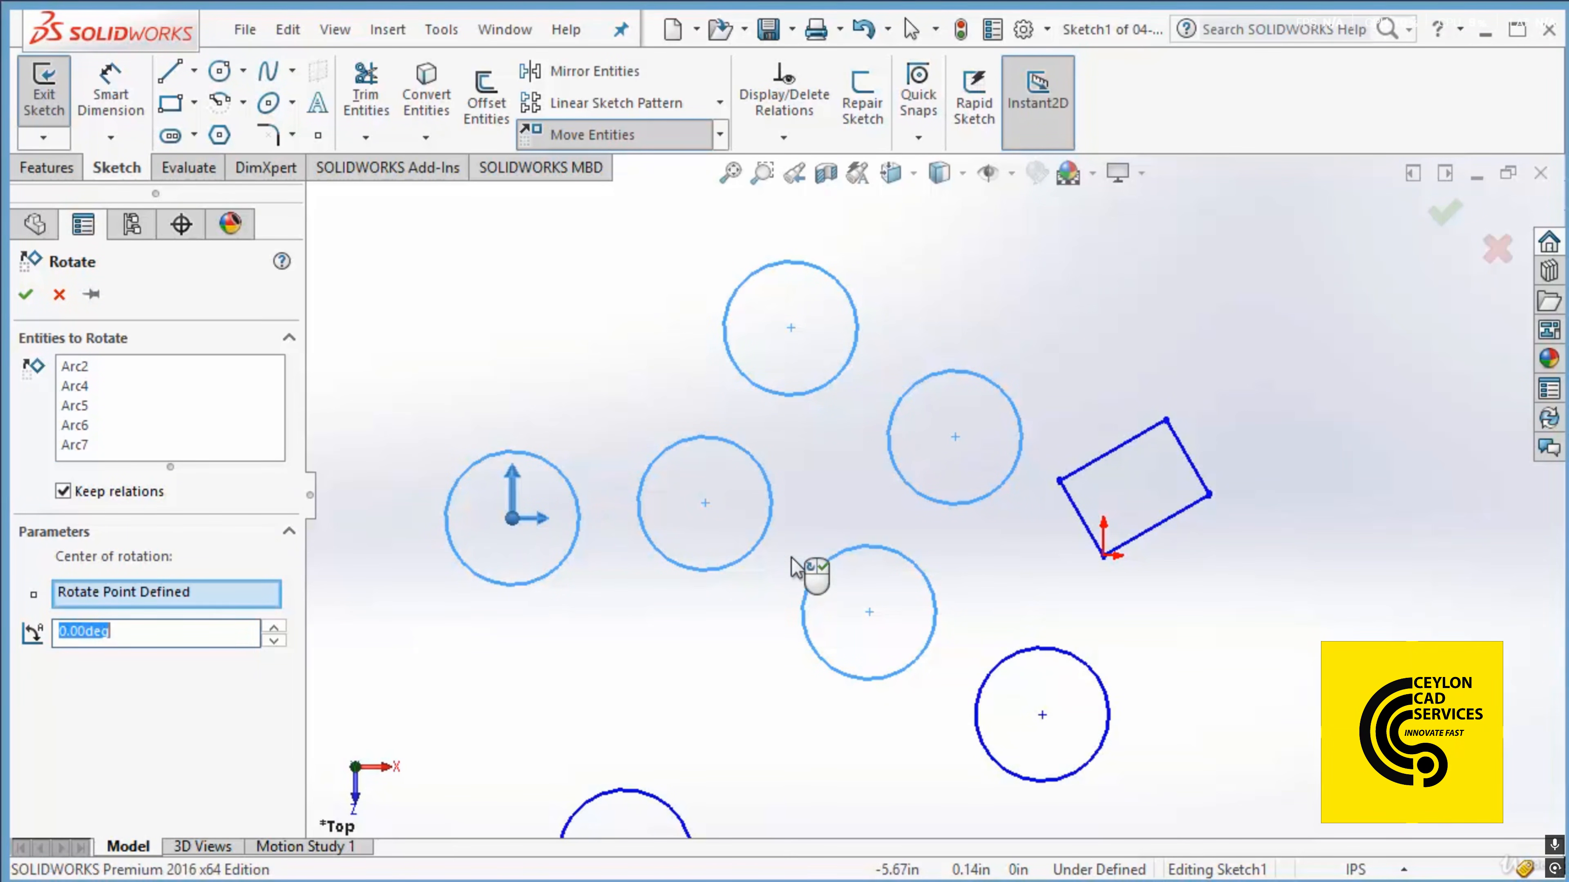
{"action": "left_click_drag", "start_coordinate": [932, 586], "coordinate": [656, 200]}
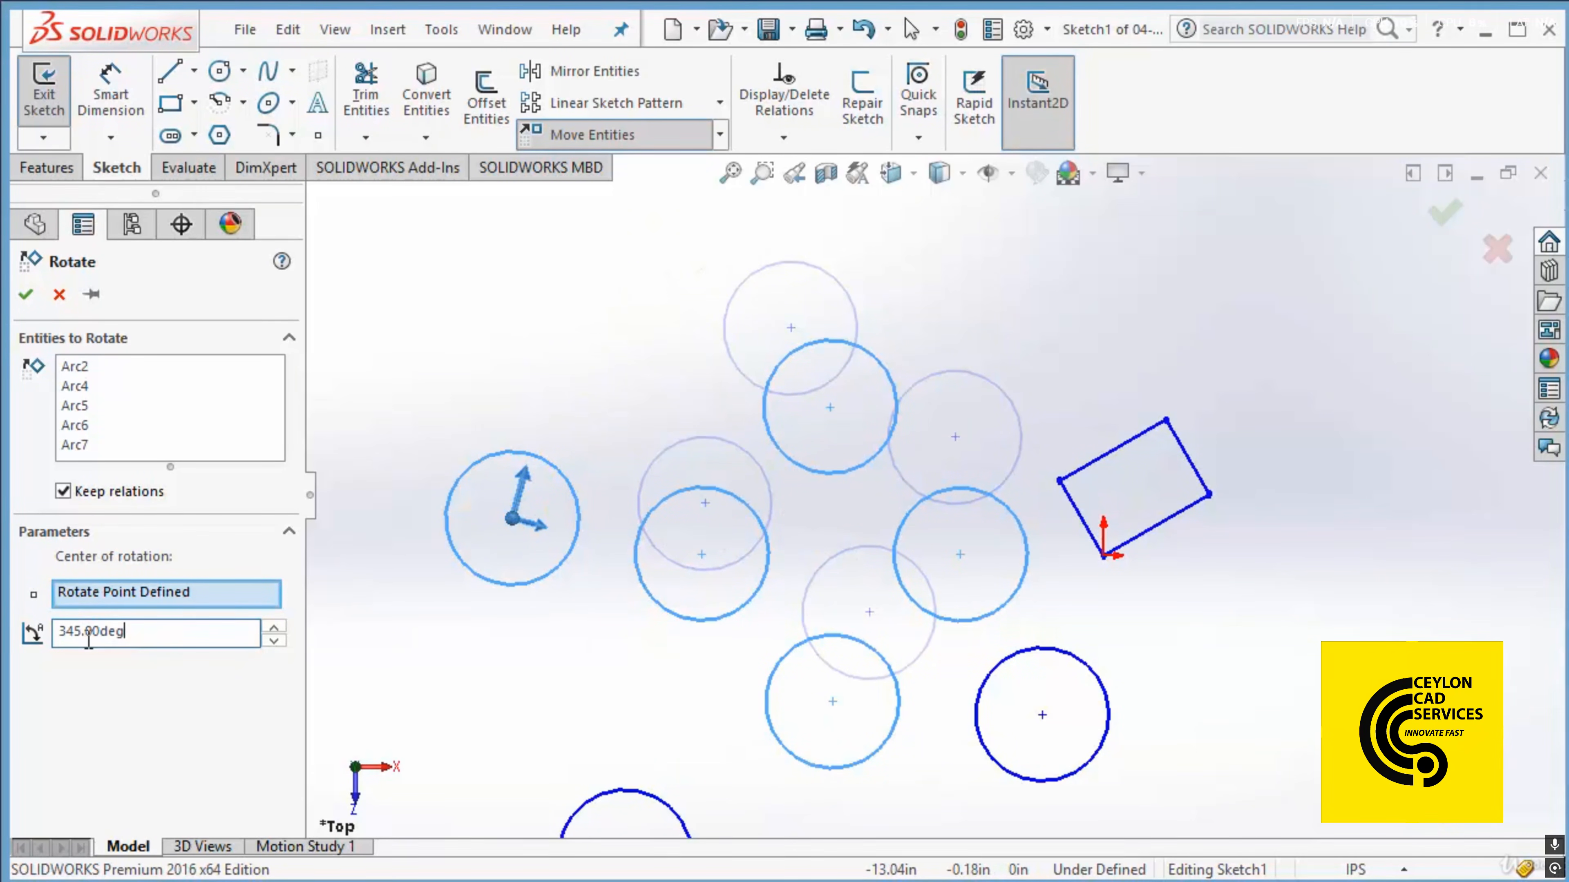
{"action": "left_click_drag", "start_coordinate": [165, 630], "coordinate": [5, 629]}
{"action": "key", "text": "BackSpace"}
{"action": "type", "text": "-45"}
{"action": "key", "text": "Return"}
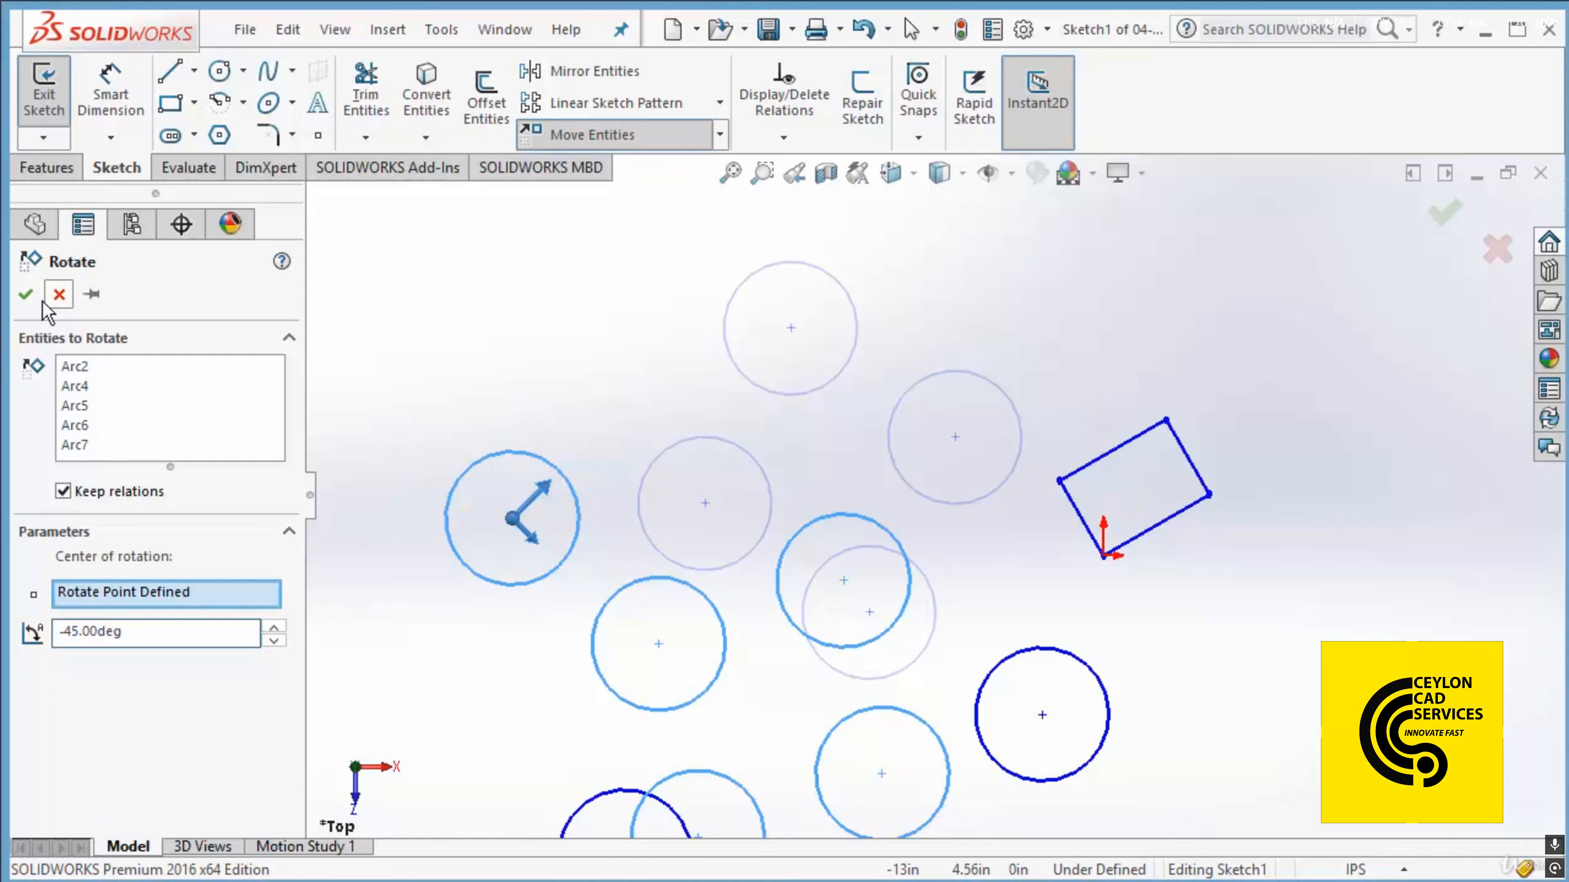
{"action": "left_click", "coordinate": [25, 294]}
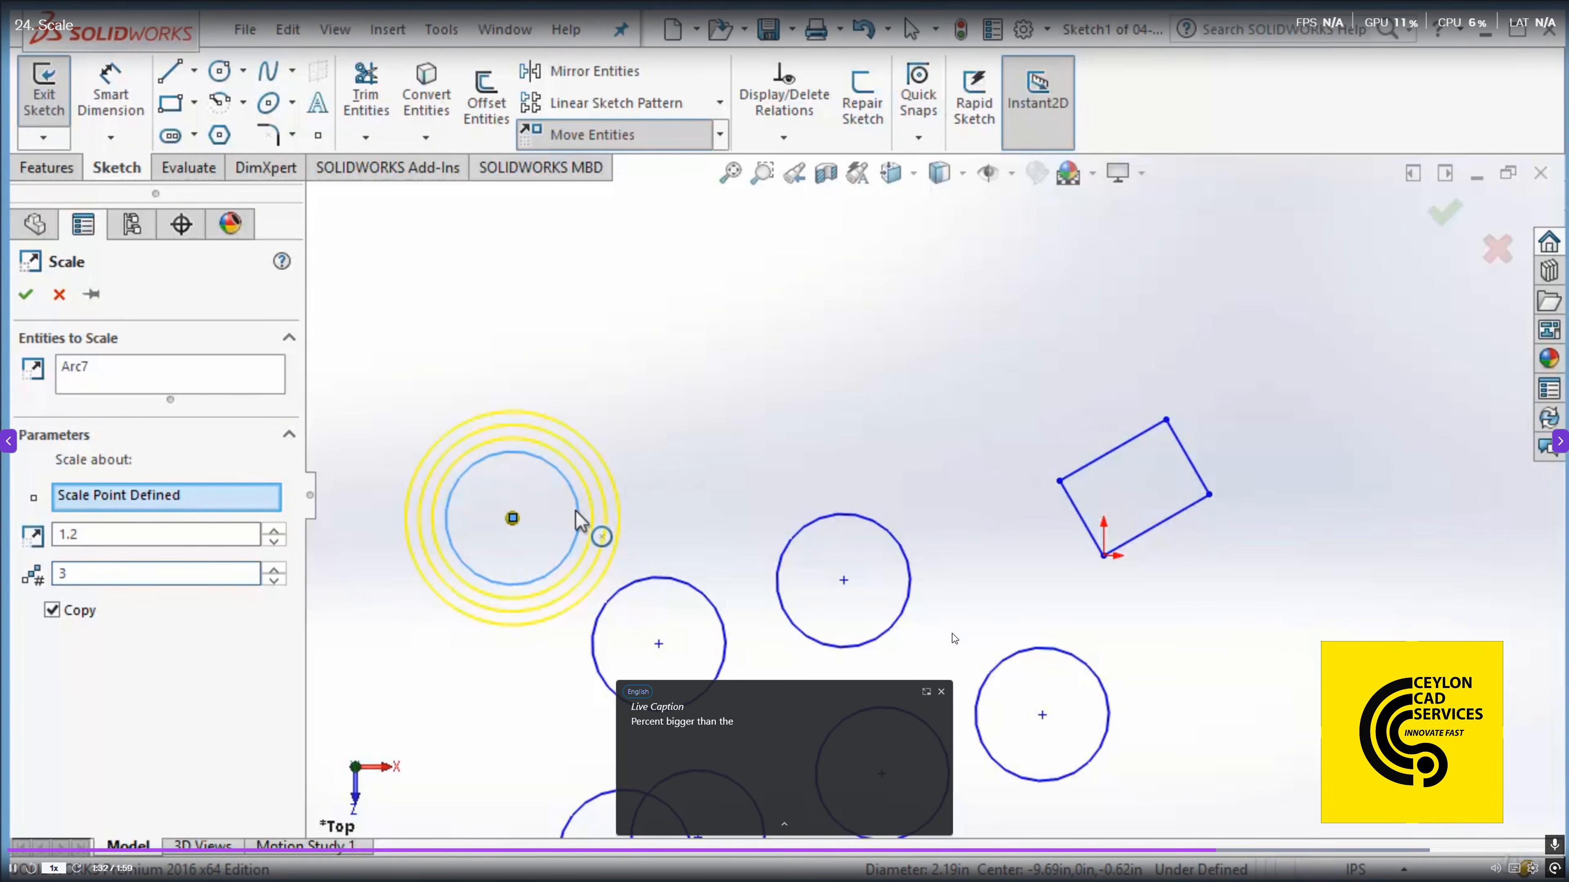
Scale the leftmost circle about its centre by a factor of 2, keeping the original and making 3 copies.
{"action": "left_click", "coordinate": [97, 535]}
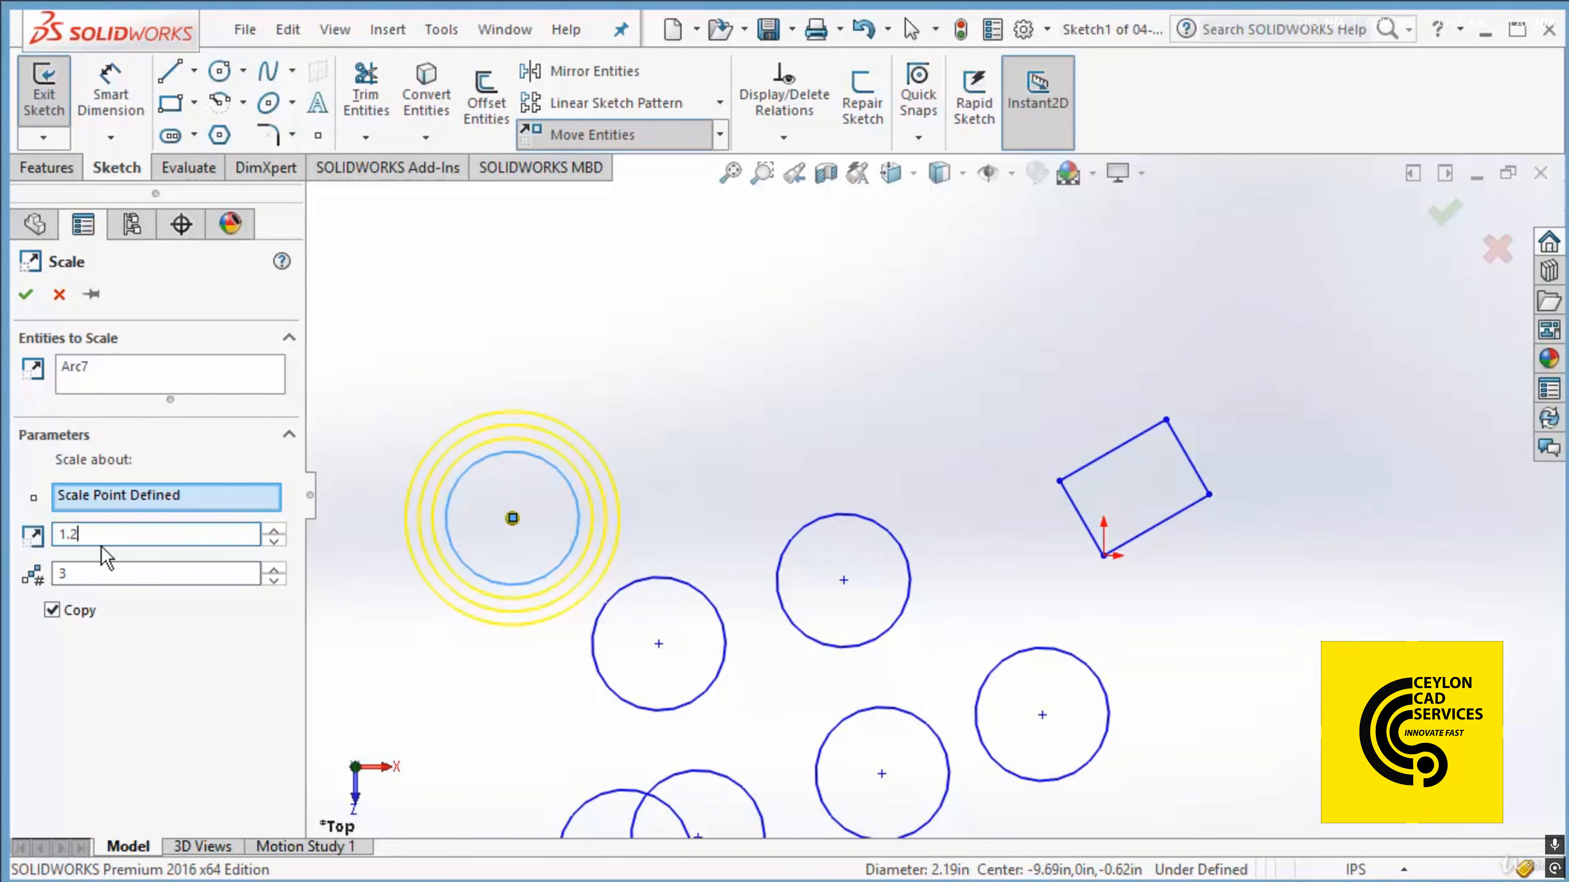
{"action": "left_click", "coordinate": [111, 573]}
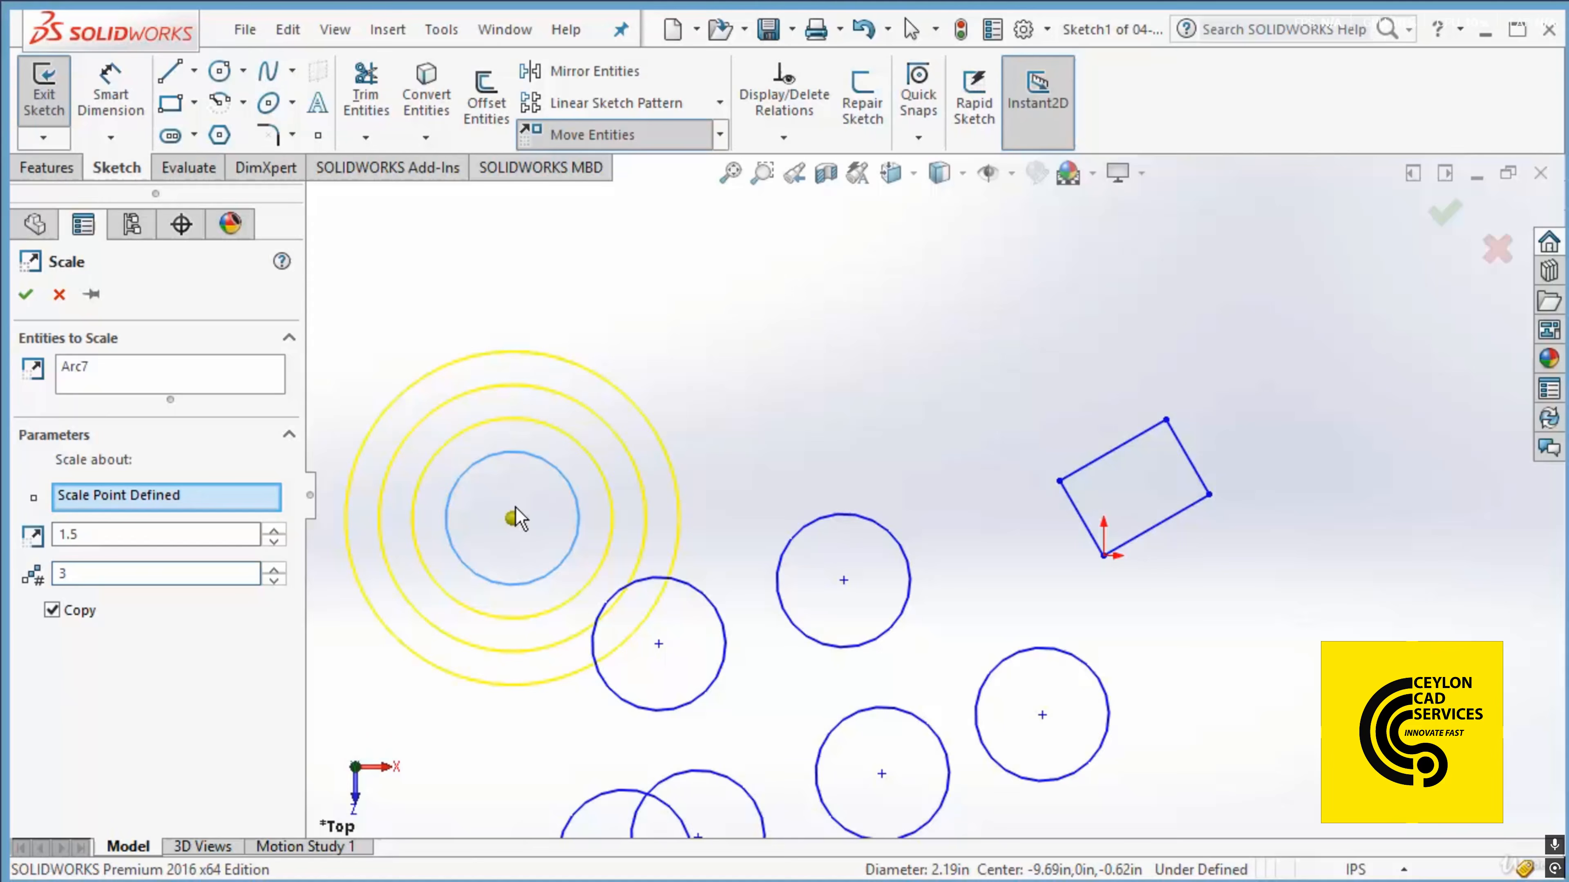
{"action": "left_click", "coordinate": [274, 529]}
{"action": "left_click", "coordinate": [273, 529]}
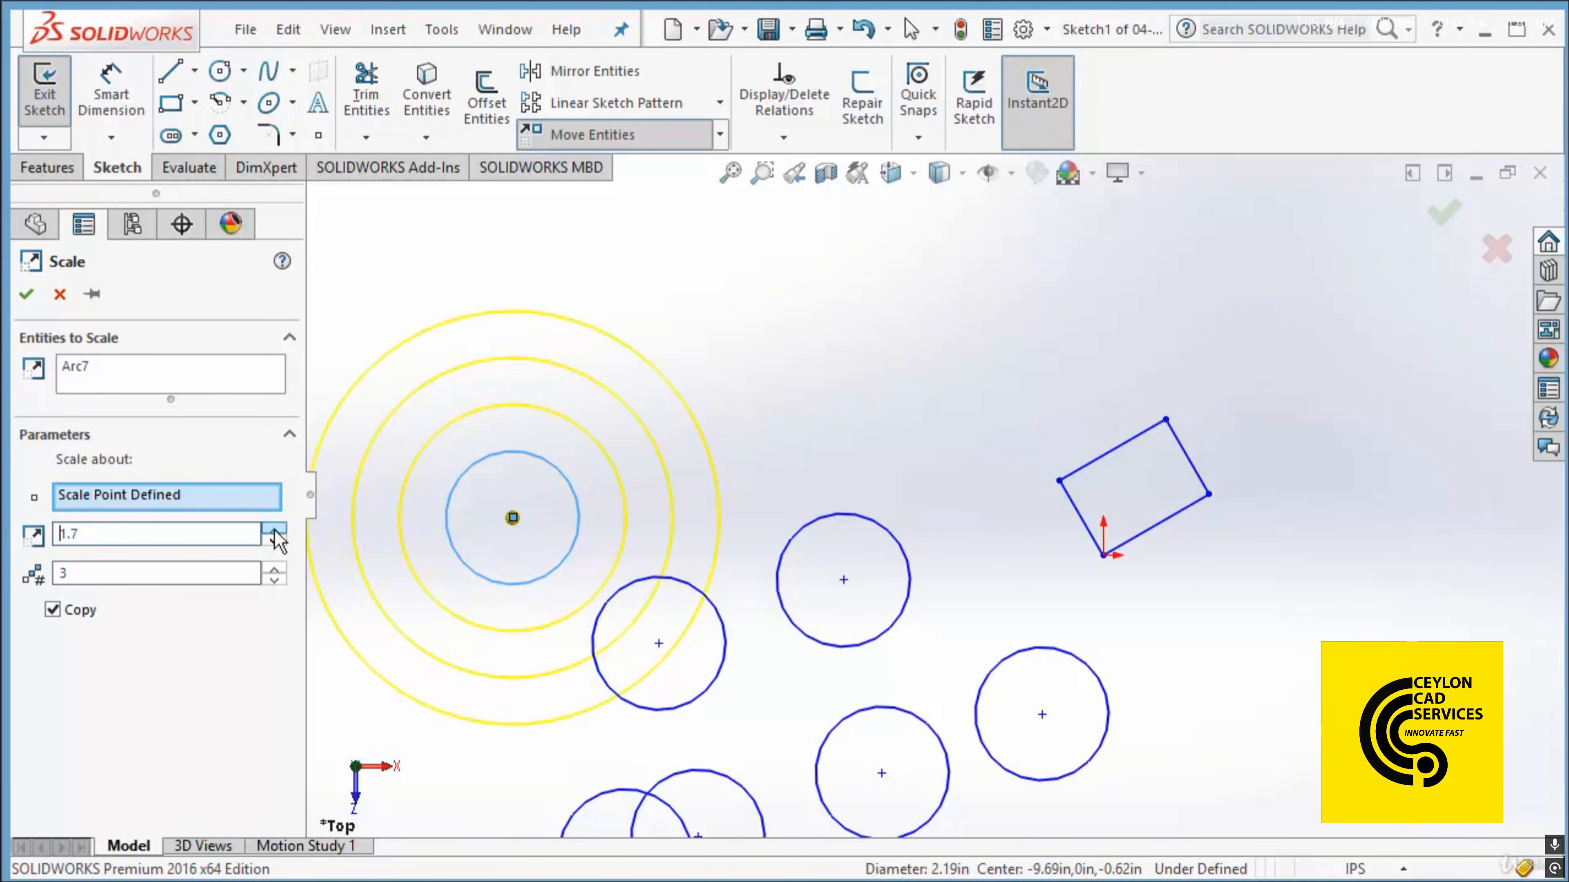
{"action": "left_click", "coordinate": [274, 529]}
{"action": "left_click", "coordinate": [273, 529]}
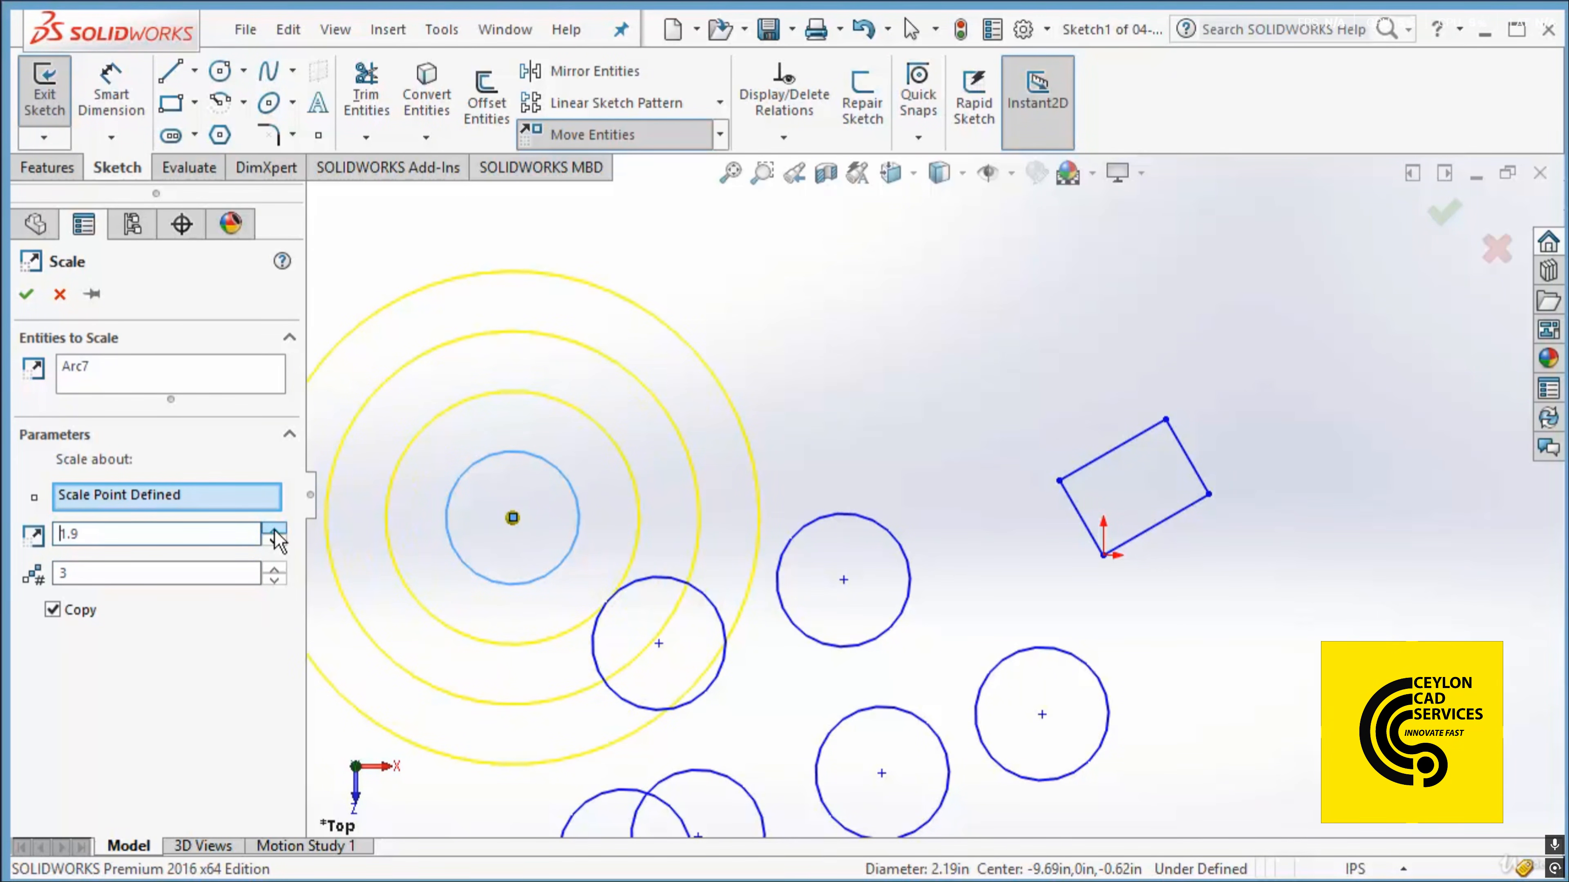
{"action": "left_click", "coordinate": [274, 529]}
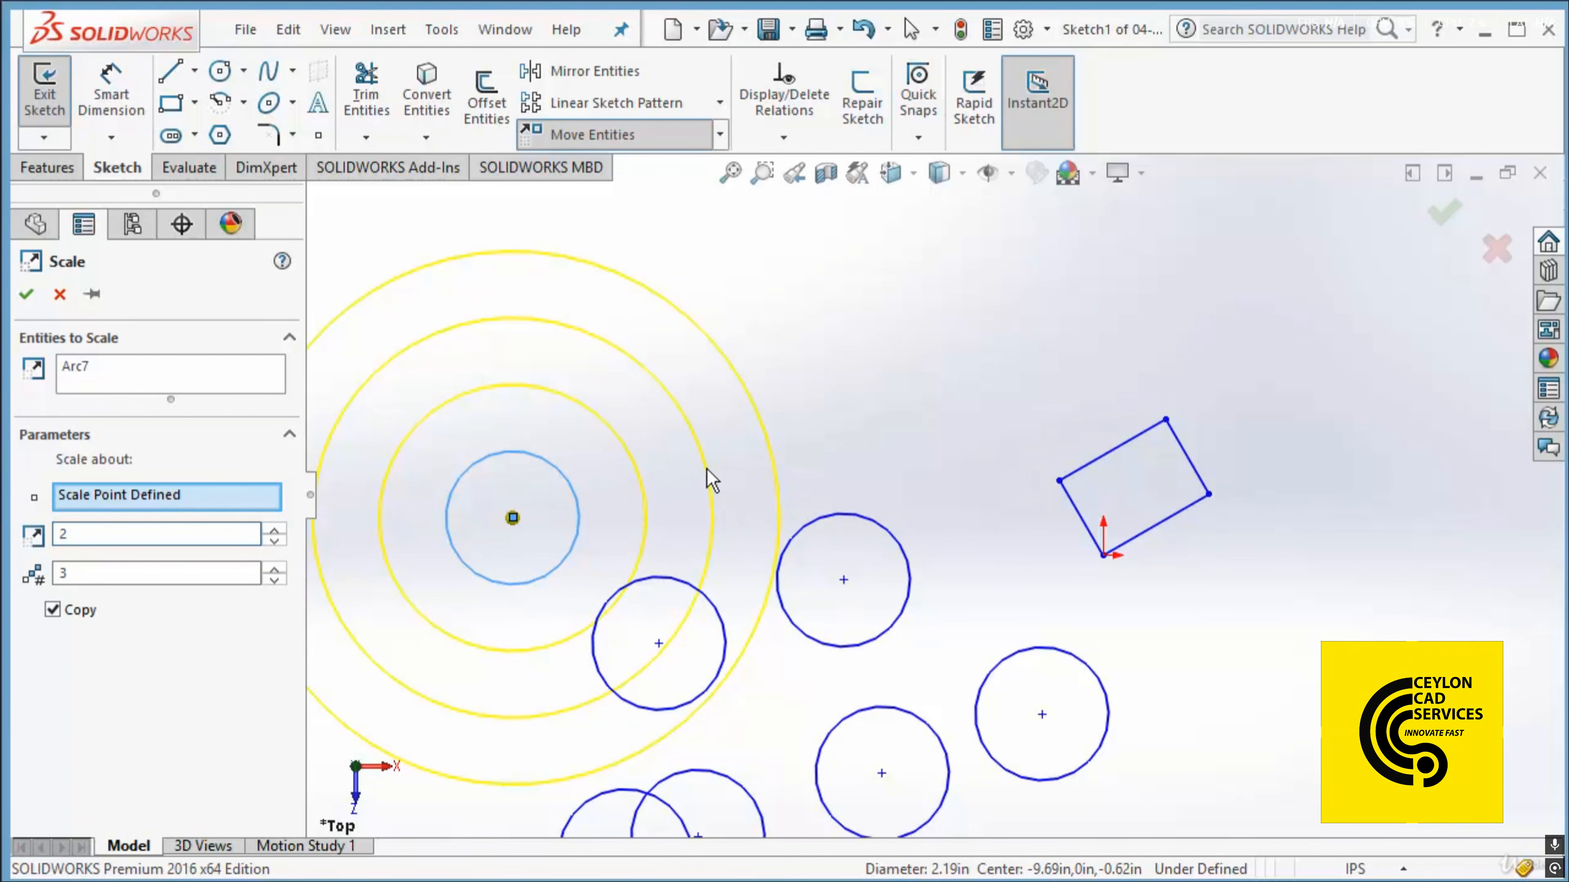
{"action": "left_click", "coordinate": [24, 298]}
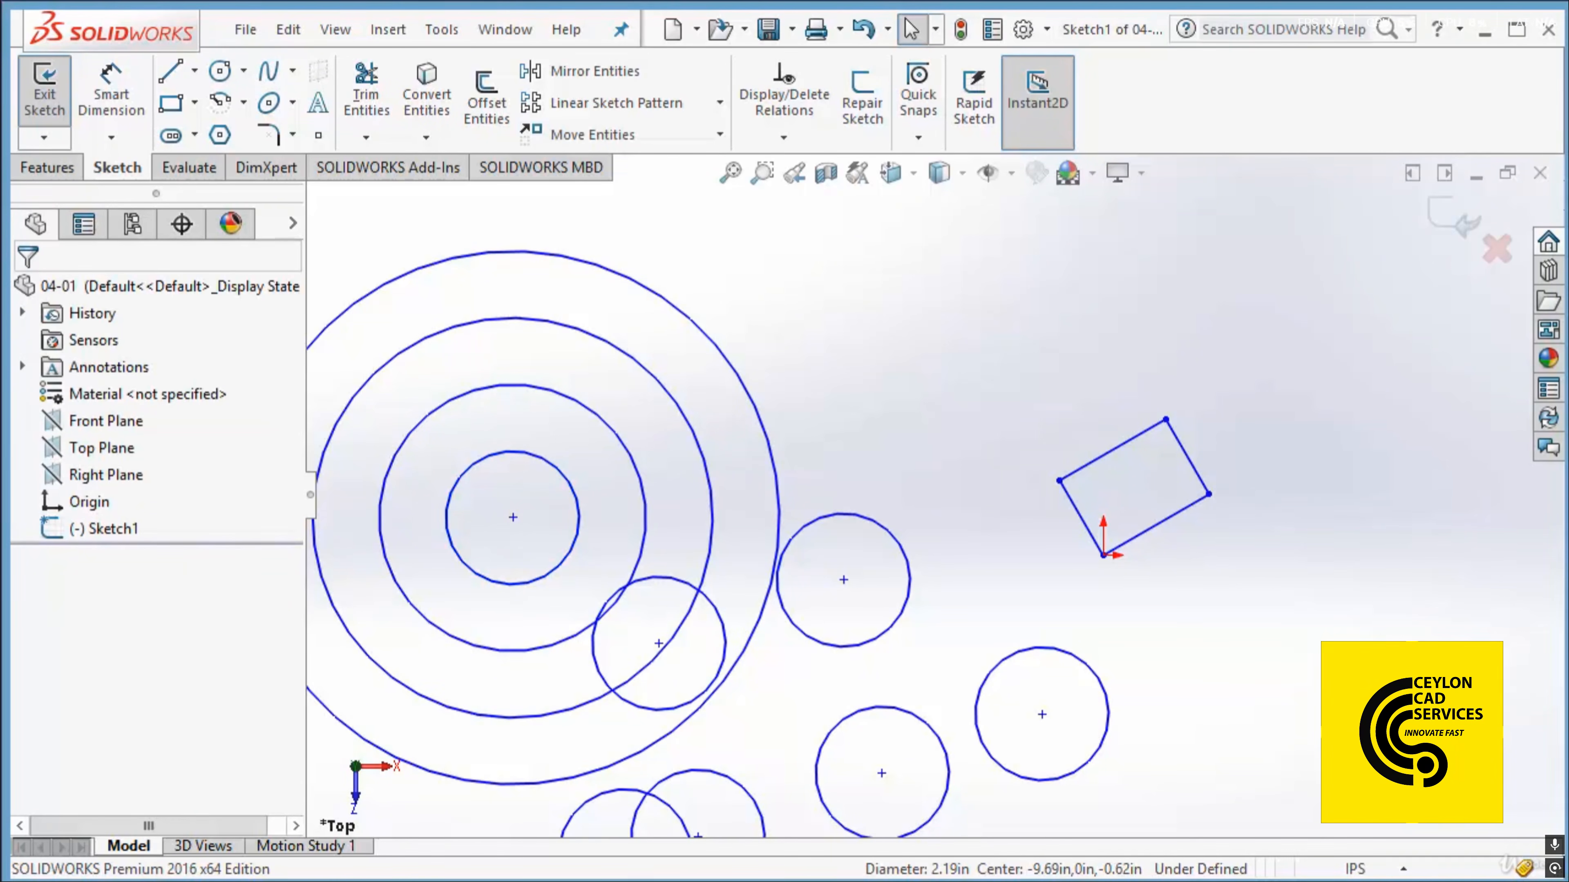
Try moving the rectangle's right corner outward, undo that, and lengthen the rectangle by moving its right short edge outward.
{"action": "left_click", "coordinate": [720, 134]}
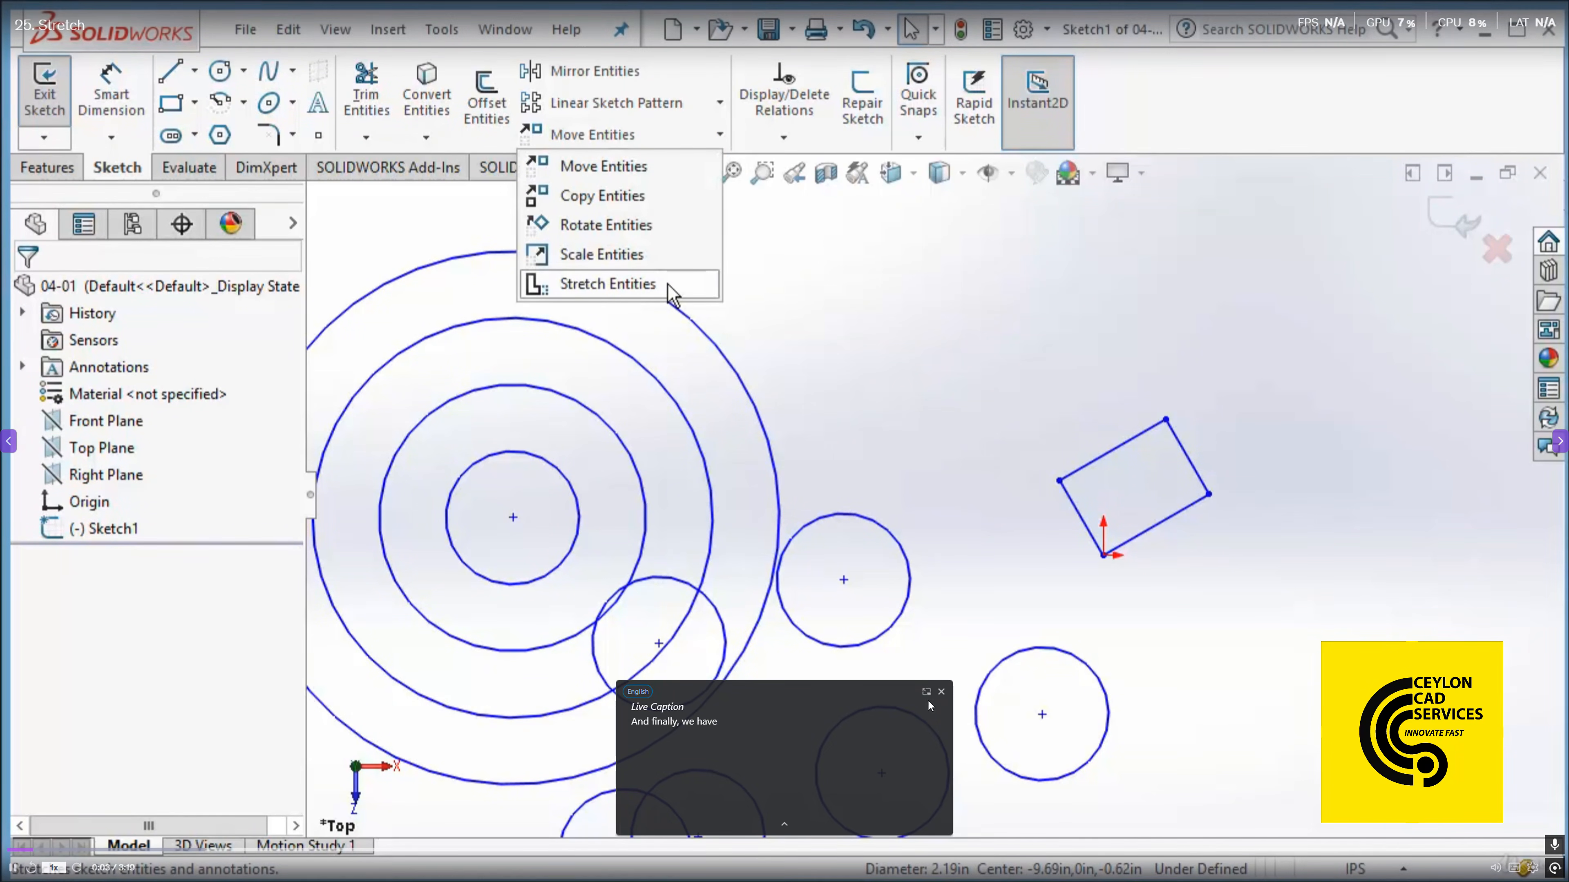
{"action": "left_click", "coordinate": [1232, 126]}
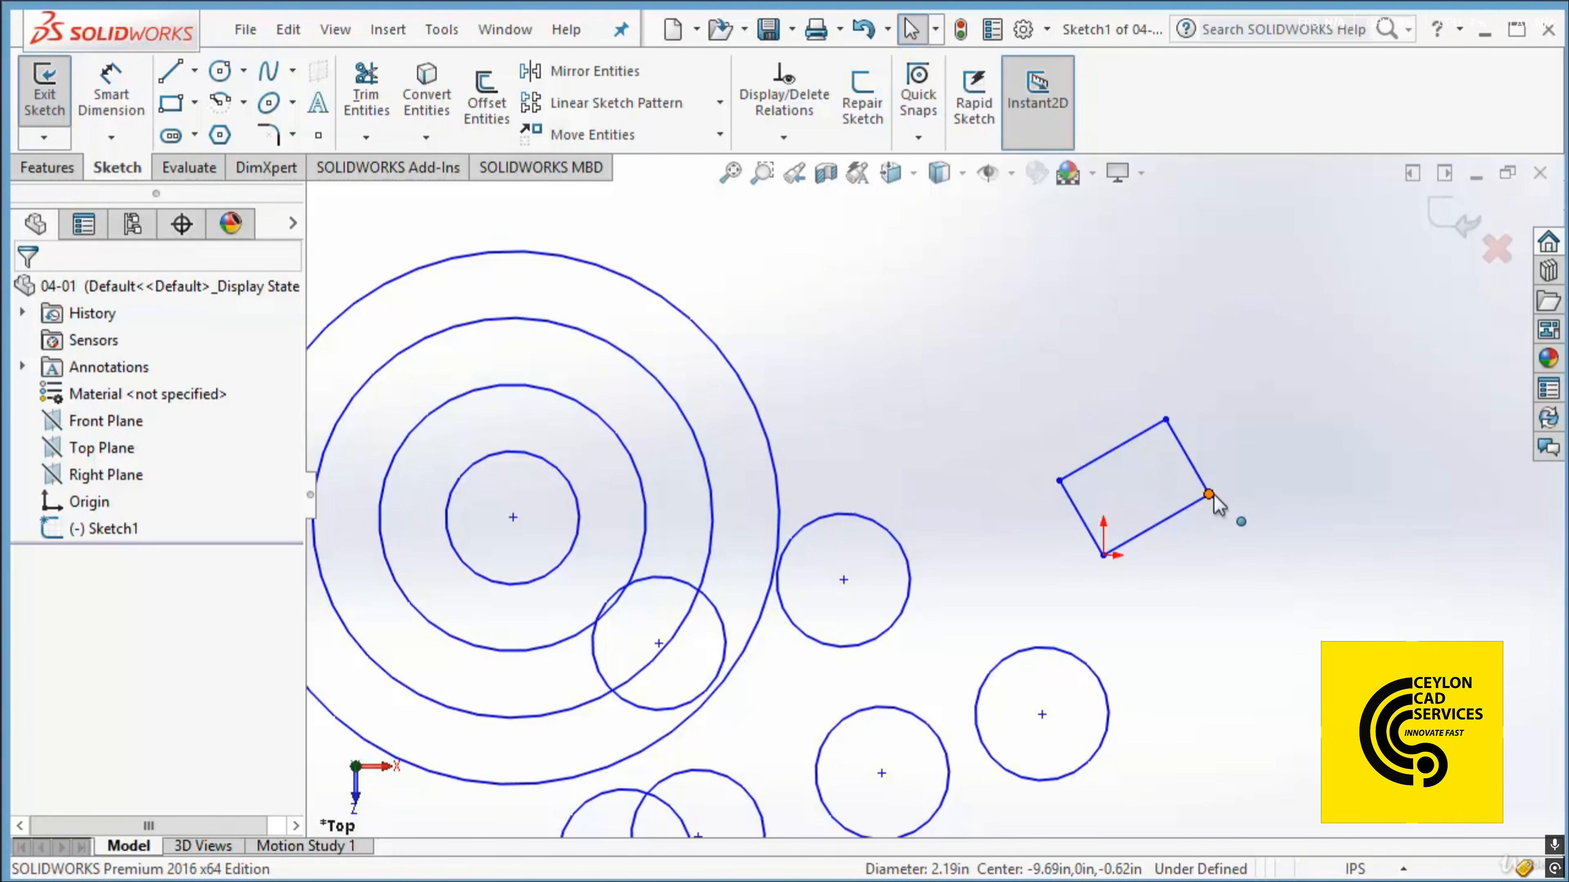
{"action": "left_click_drag", "start_coordinate": [1209, 495], "coordinate": [1310, 435]}
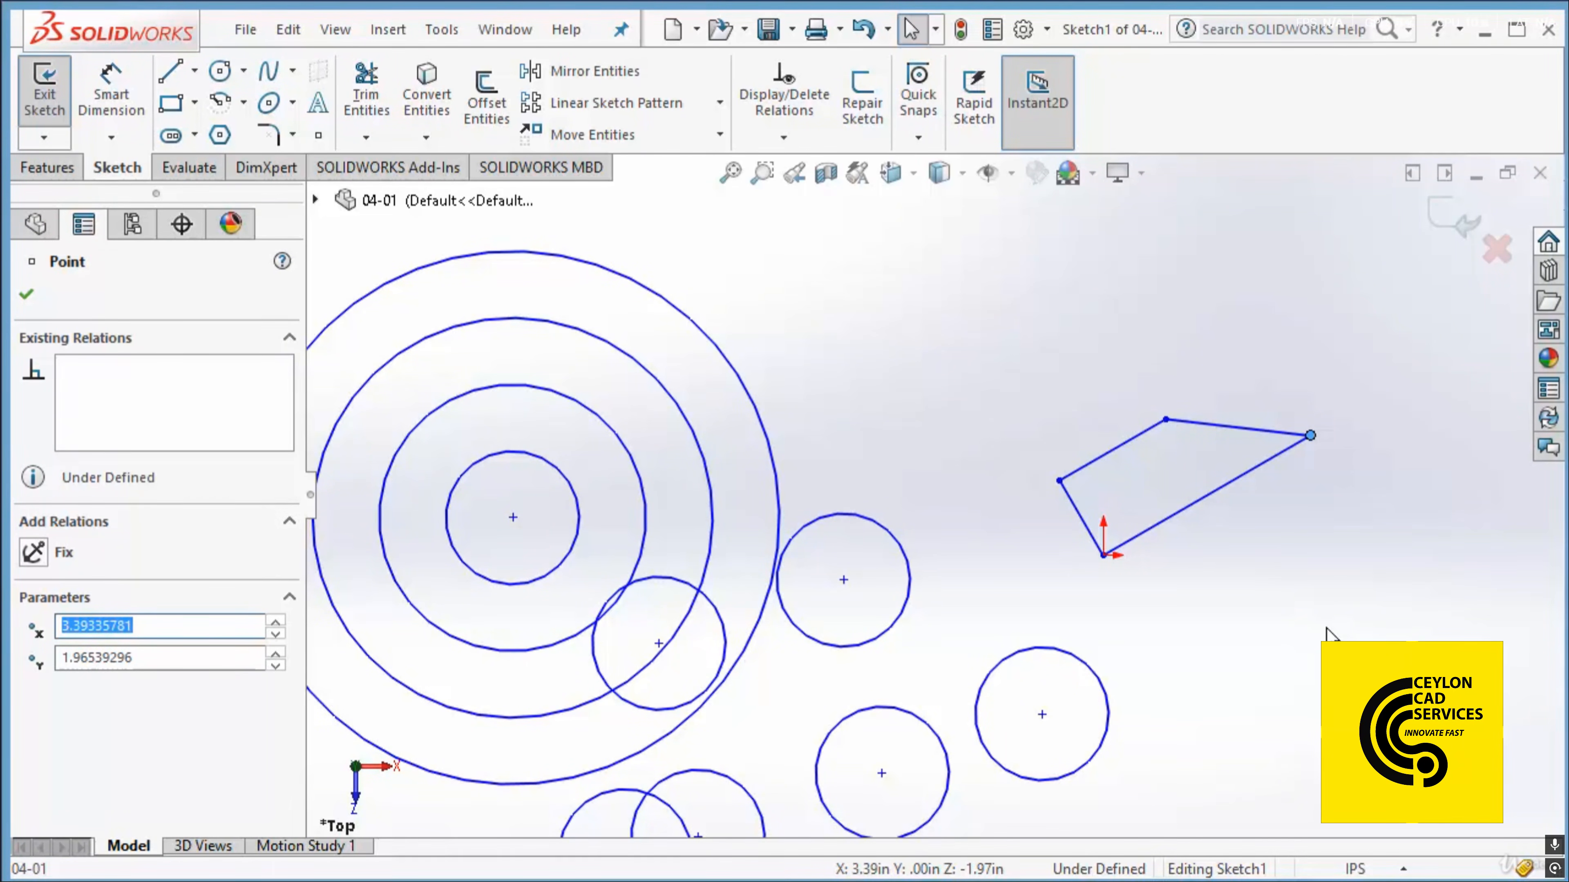
{"action": "key", "text": "ctrl+z"}
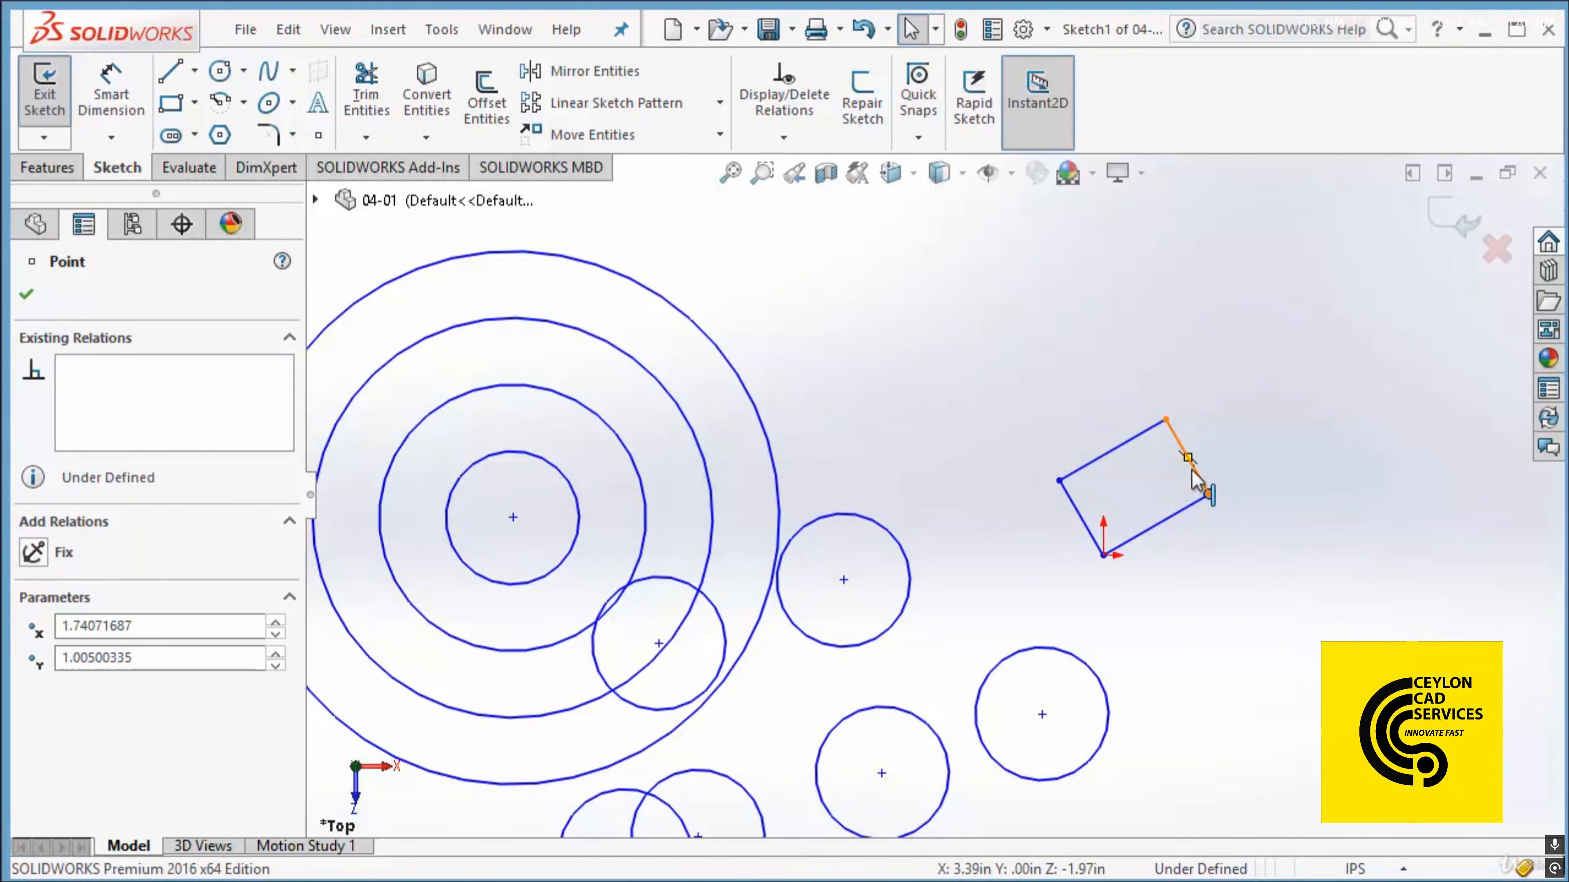
{"action": "left_click_drag", "start_coordinate": [1197, 481], "coordinate": [1254, 429]}
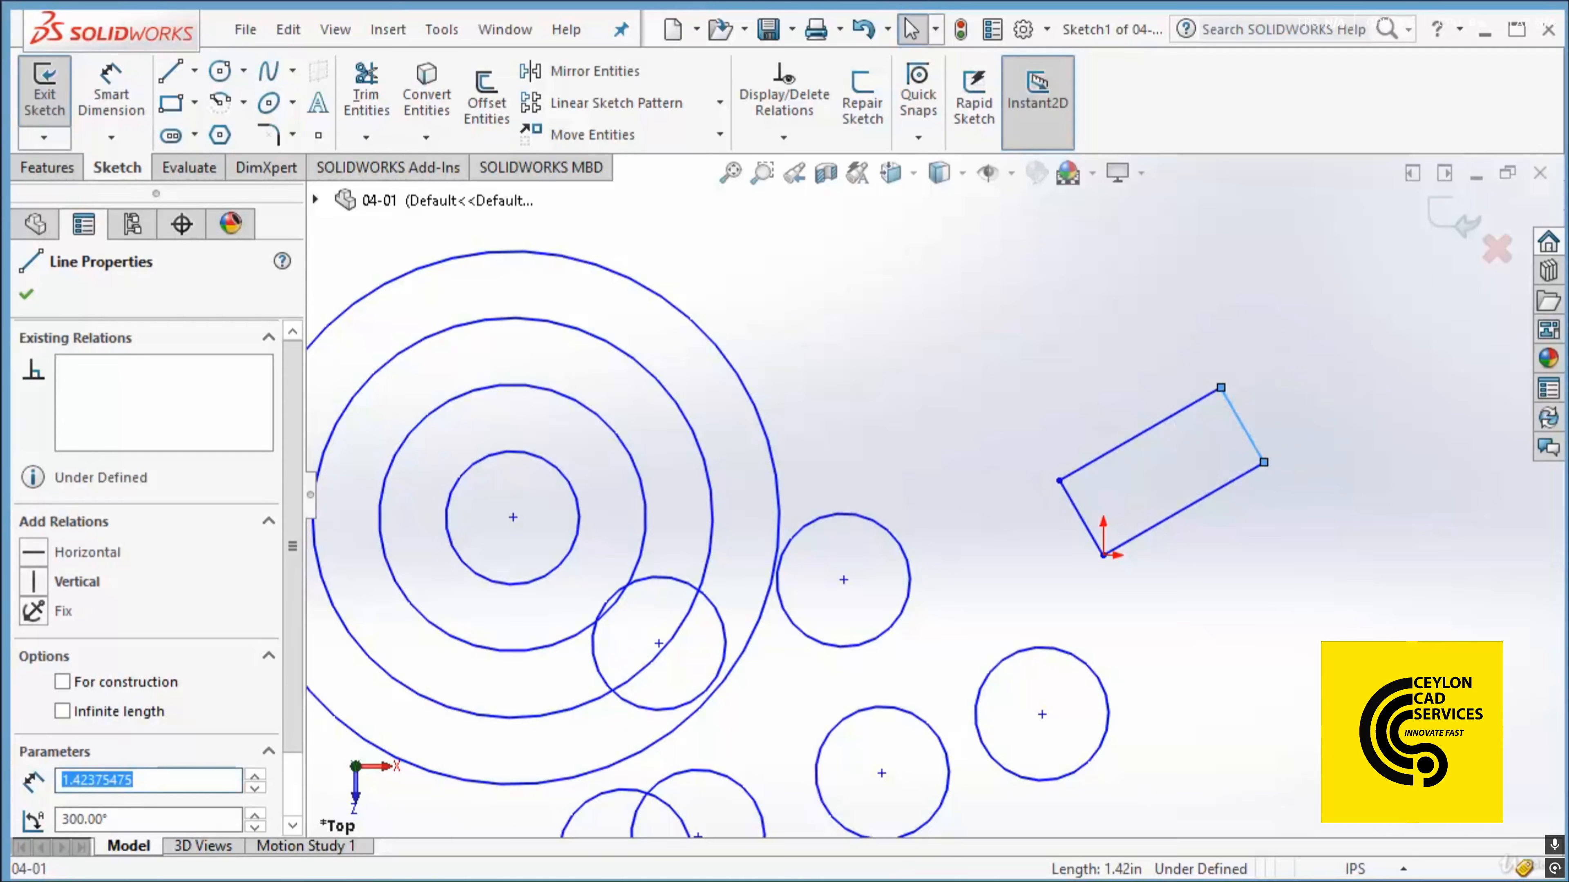
Sketch a closed eight-line notched profile right of the rectangle, with a top edge about 4.94 in and lower-right edge about 1.22 in.
{"action": "middle_click_drag", "start_coordinate": [1356, 667], "coordinate": [1011, 580], "text": "ctrl"}
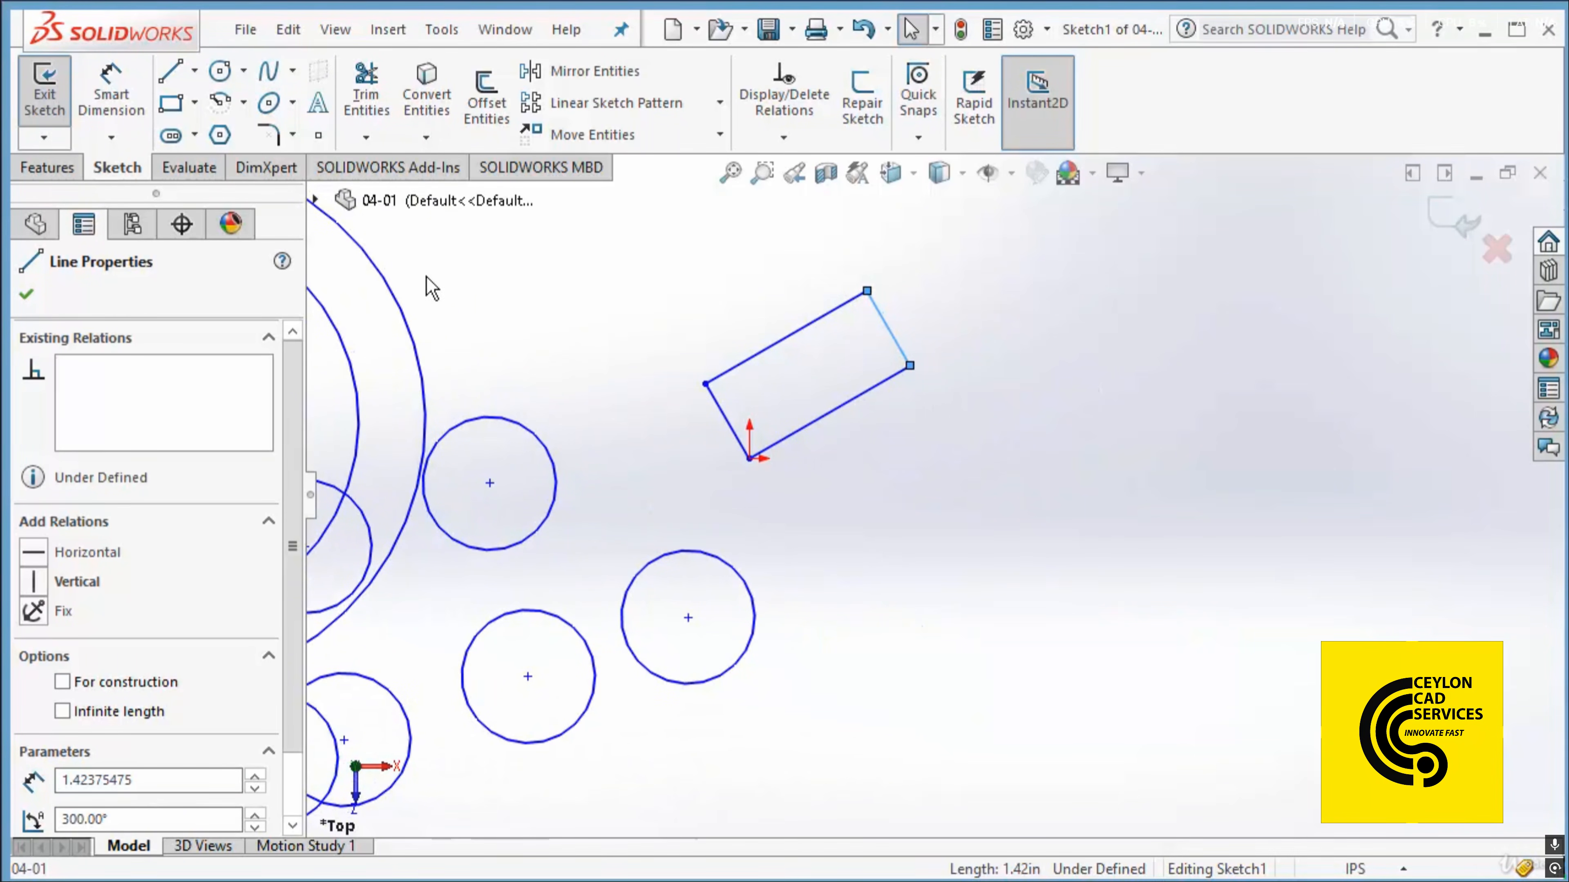
{"action": "left_click", "coordinate": [170, 70]}
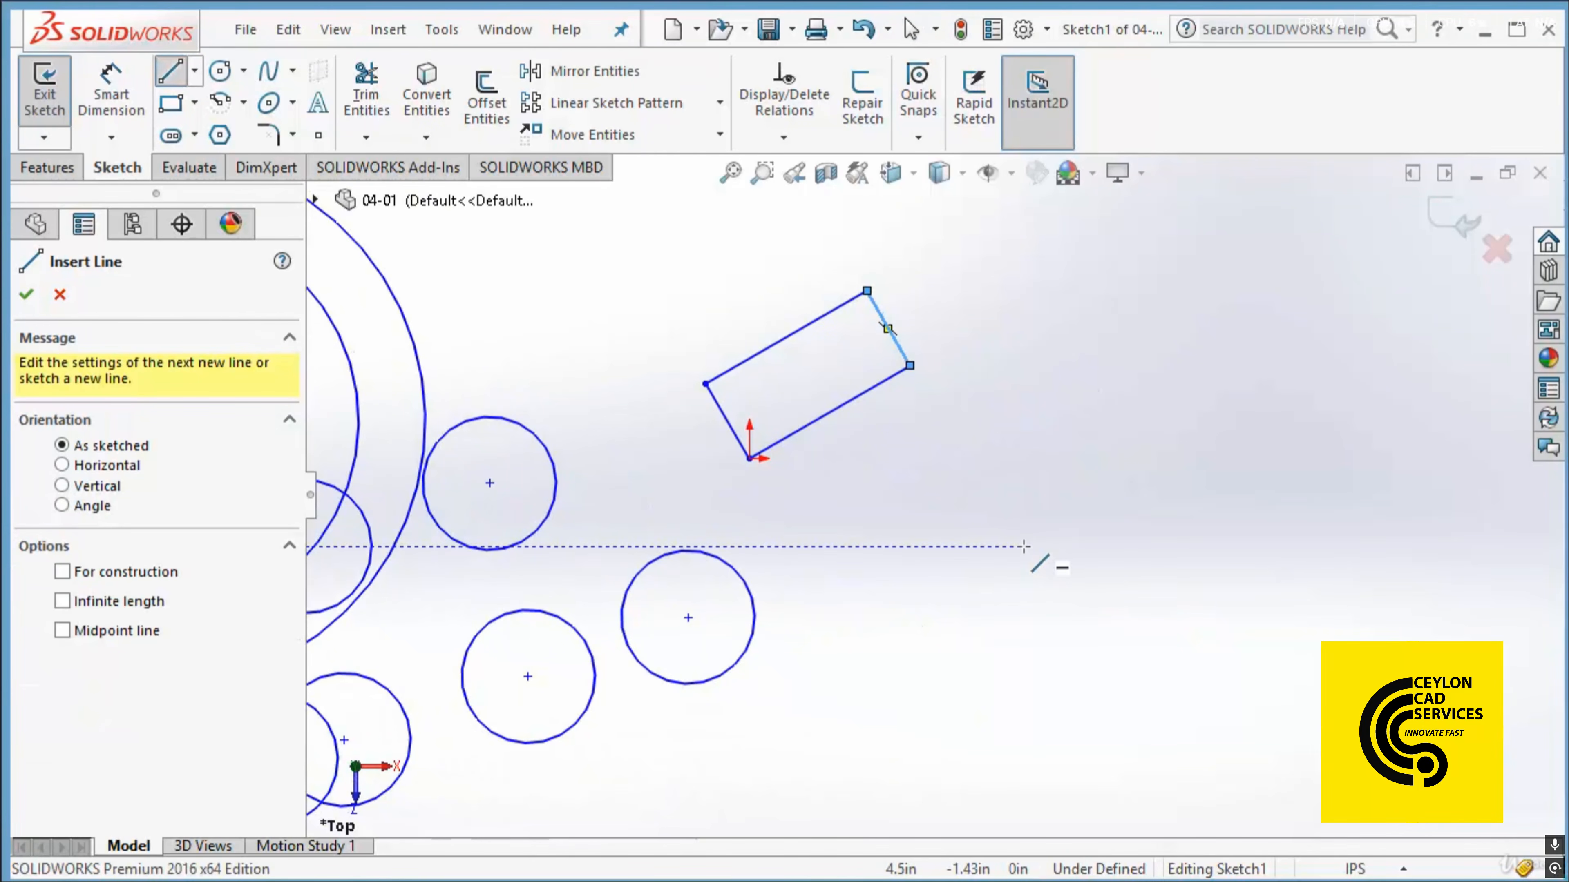
{"action": "left_click", "coordinate": [988, 484]}
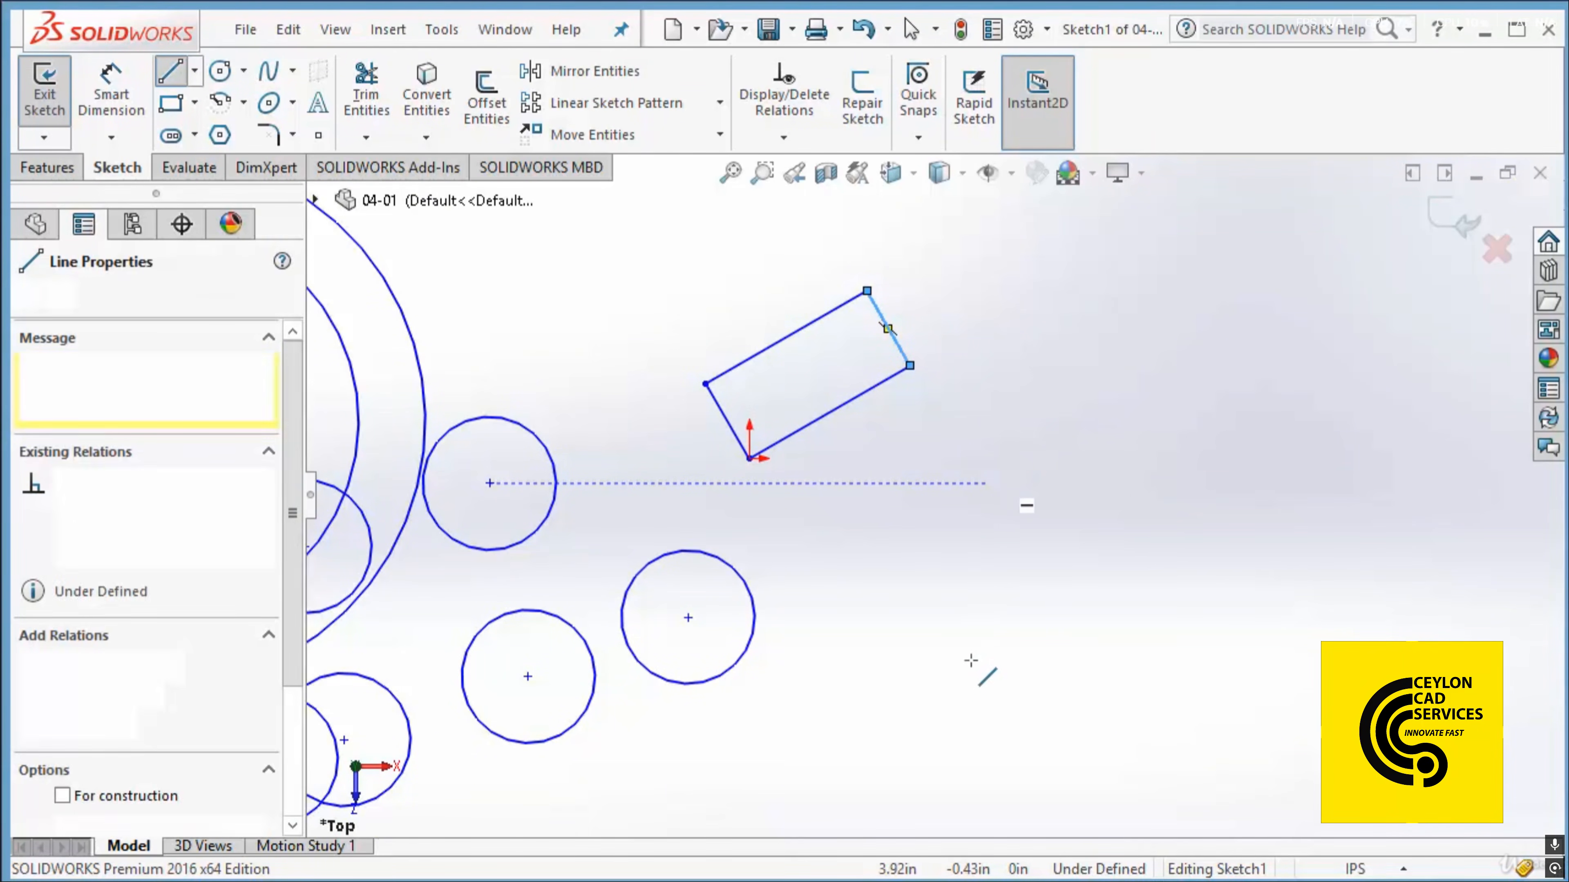
{"action": "left_click", "coordinate": [988, 692]}
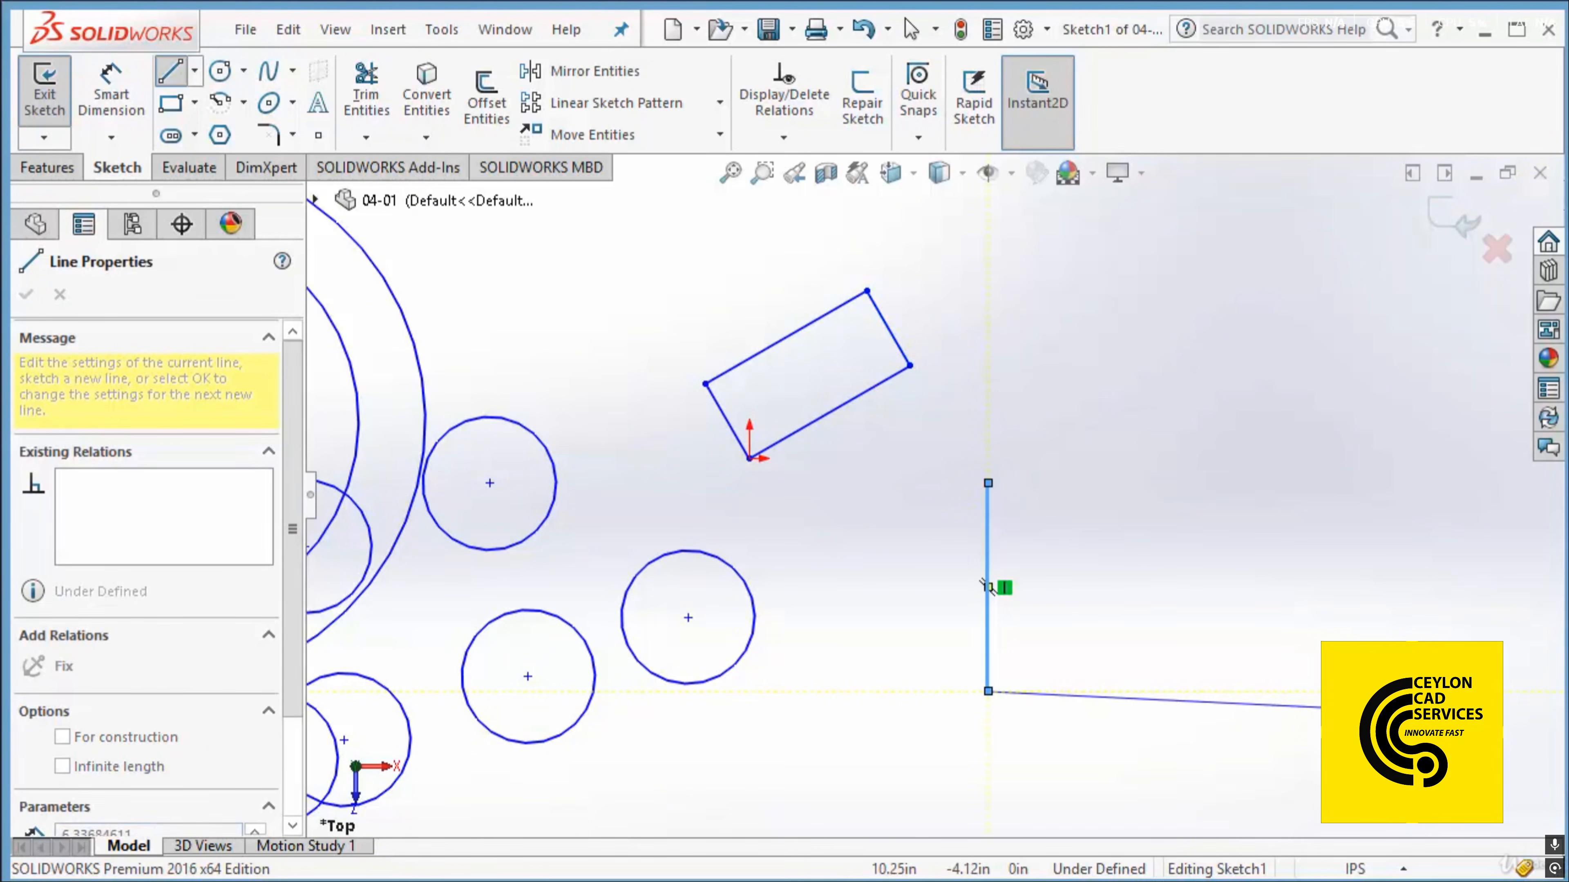
{"action": "left_click", "coordinate": [1409, 691]}
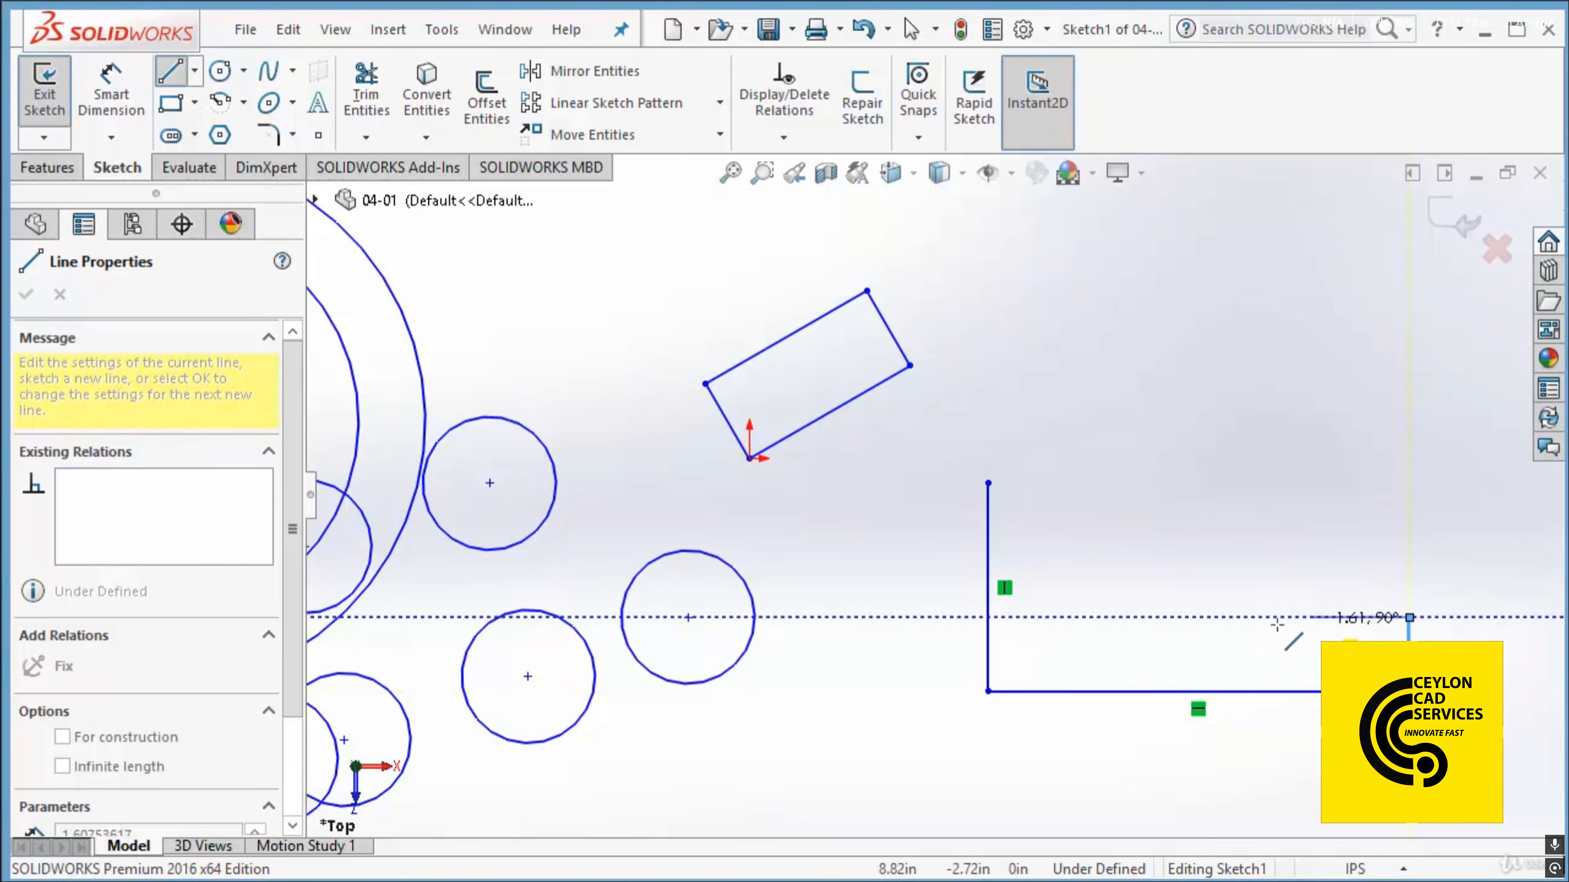
{"action": "left_click", "coordinate": [1220, 617]}
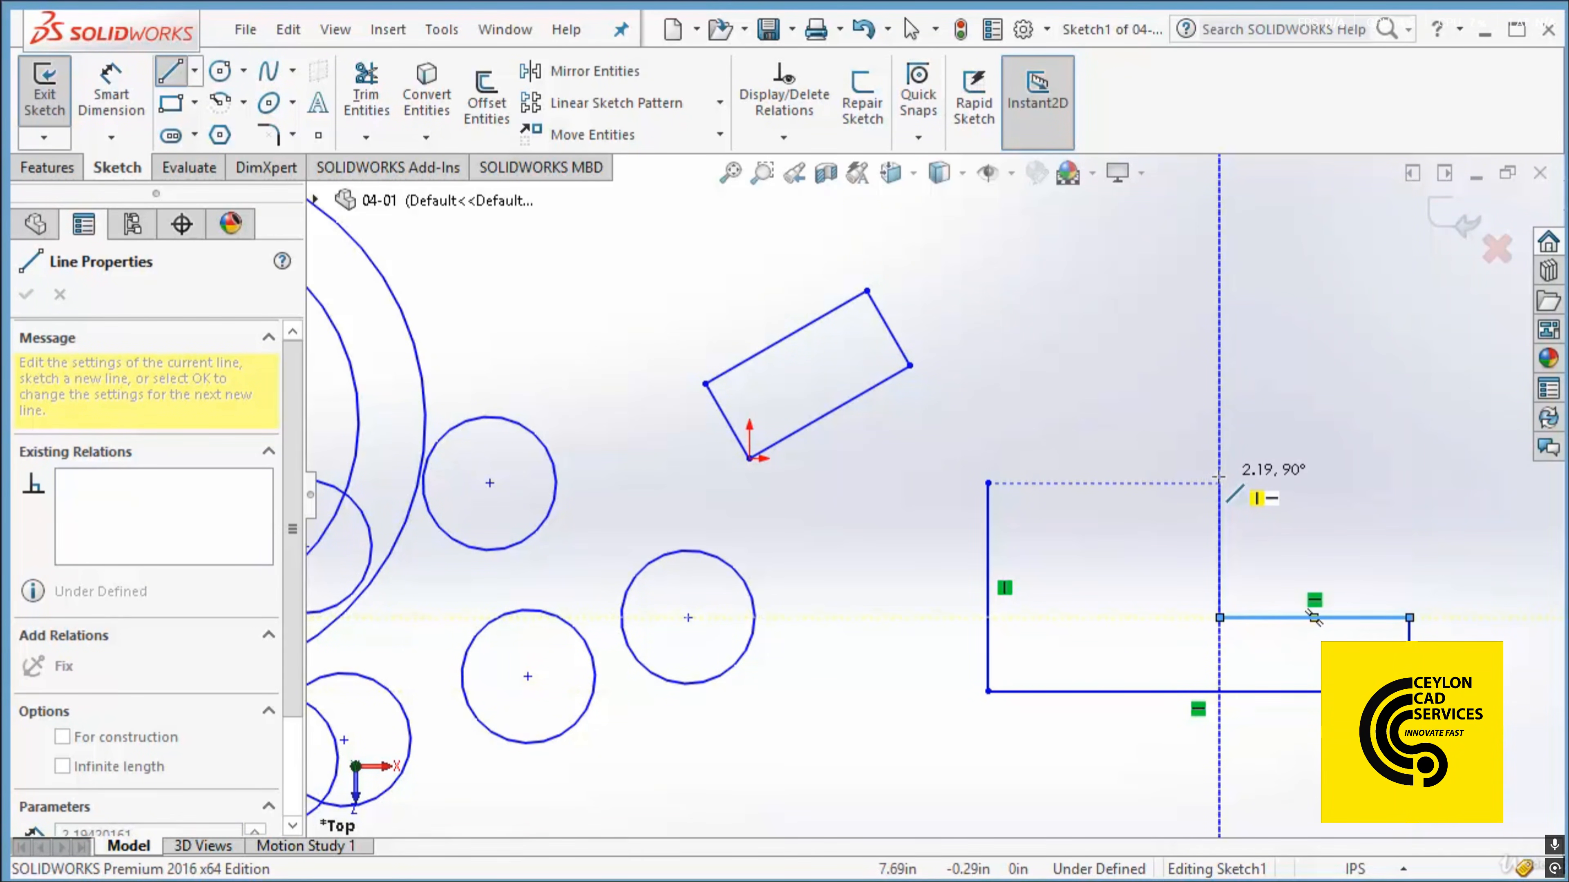
{"action": "left_click", "coordinate": [1220, 558]}
{"action": "left_click", "coordinate": [1289, 559]}
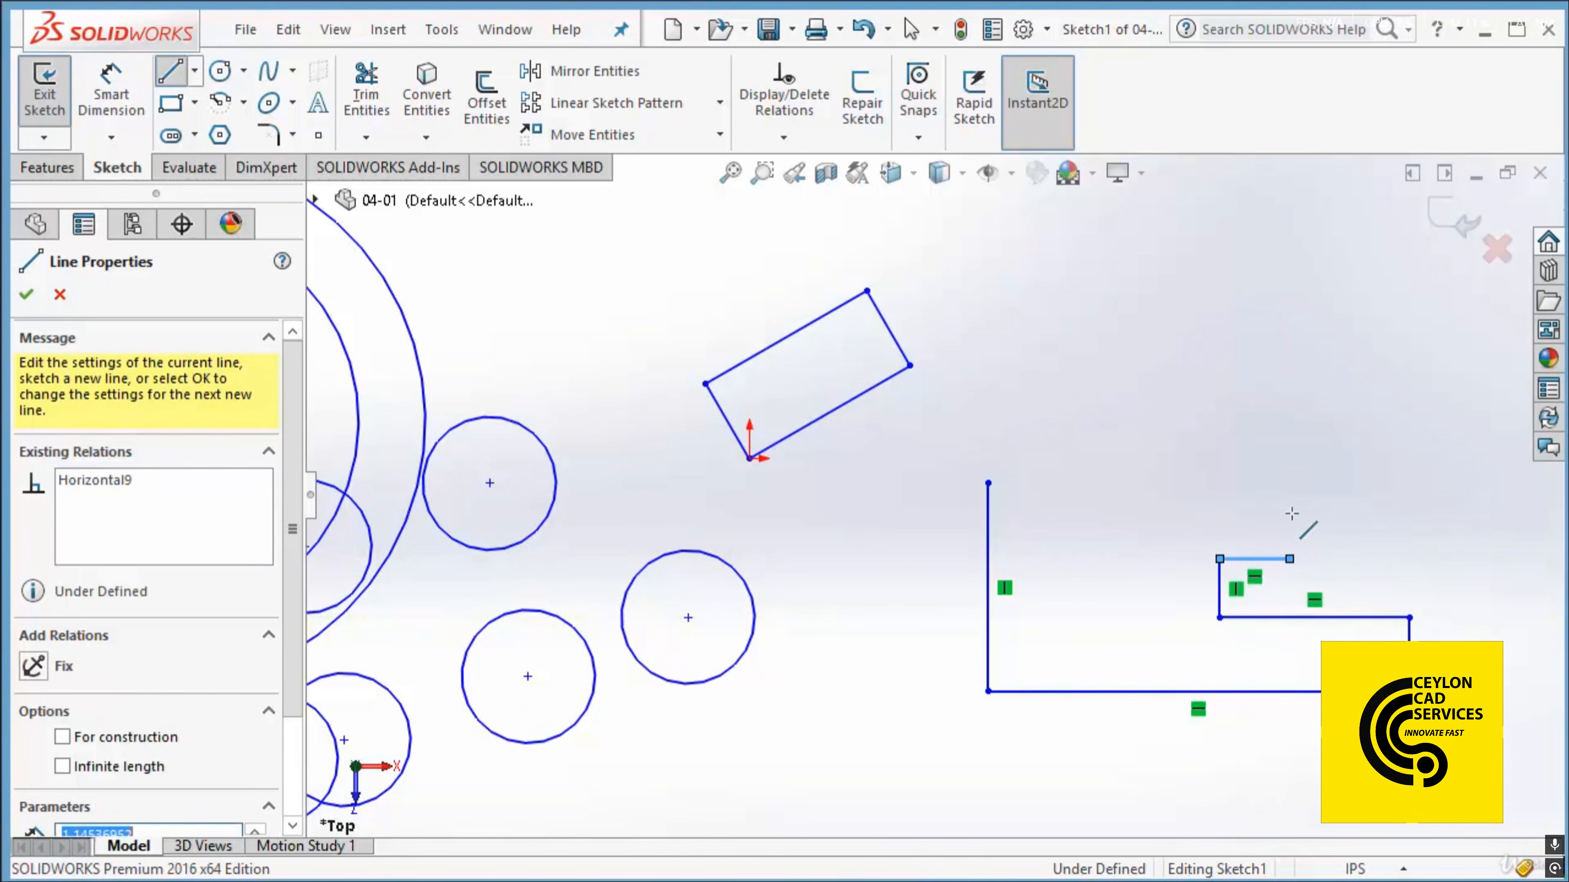
{"action": "left_click", "coordinate": [1290, 482]}
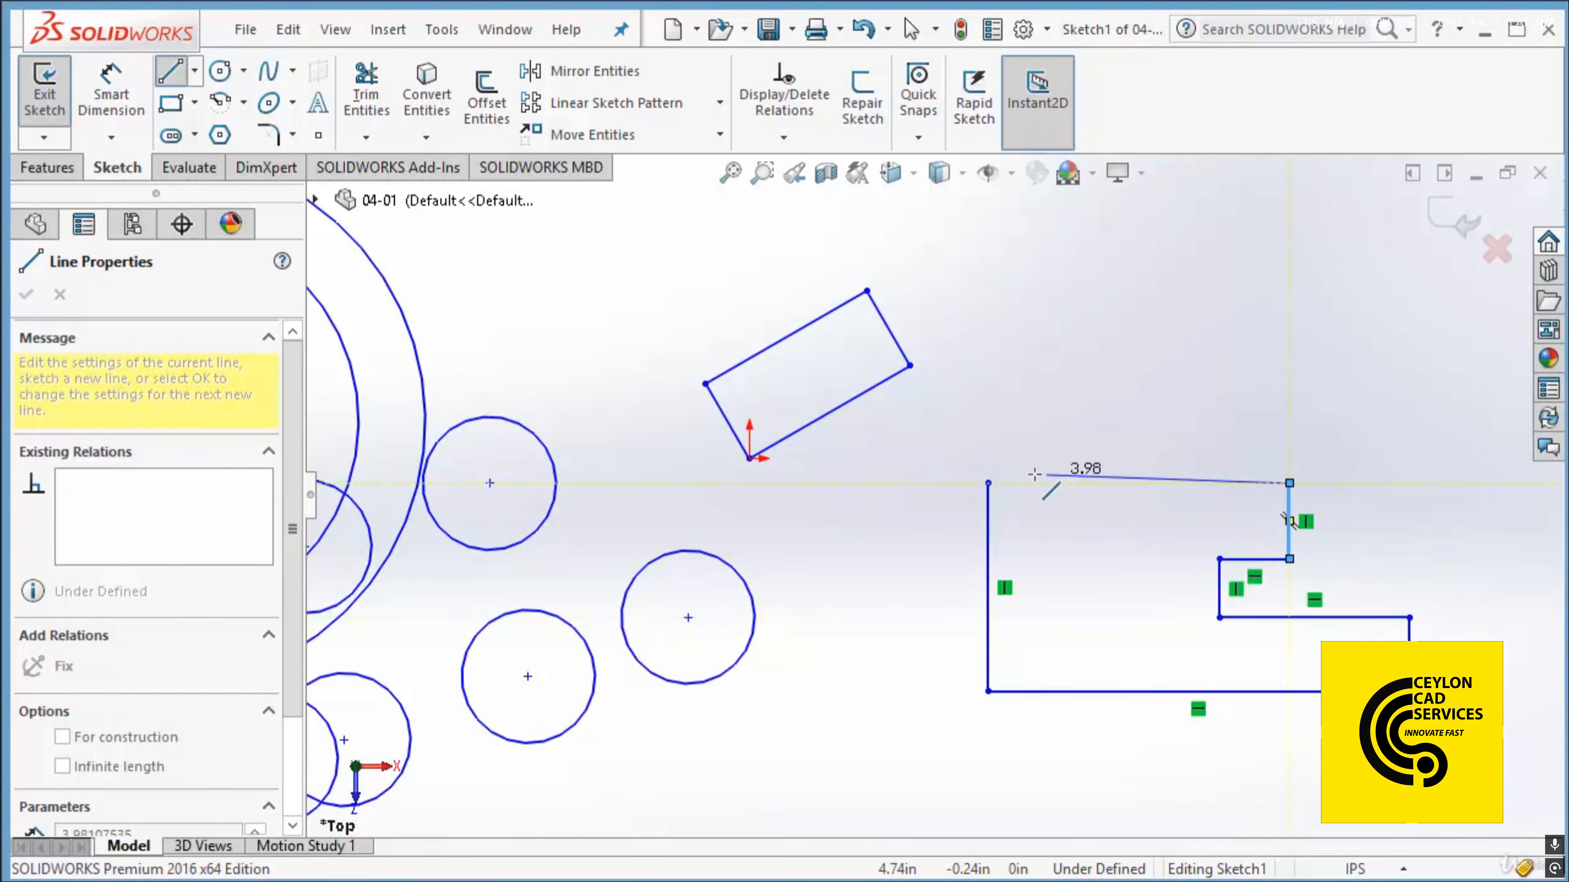
{"action": "left_click", "coordinate": [989, 482]}
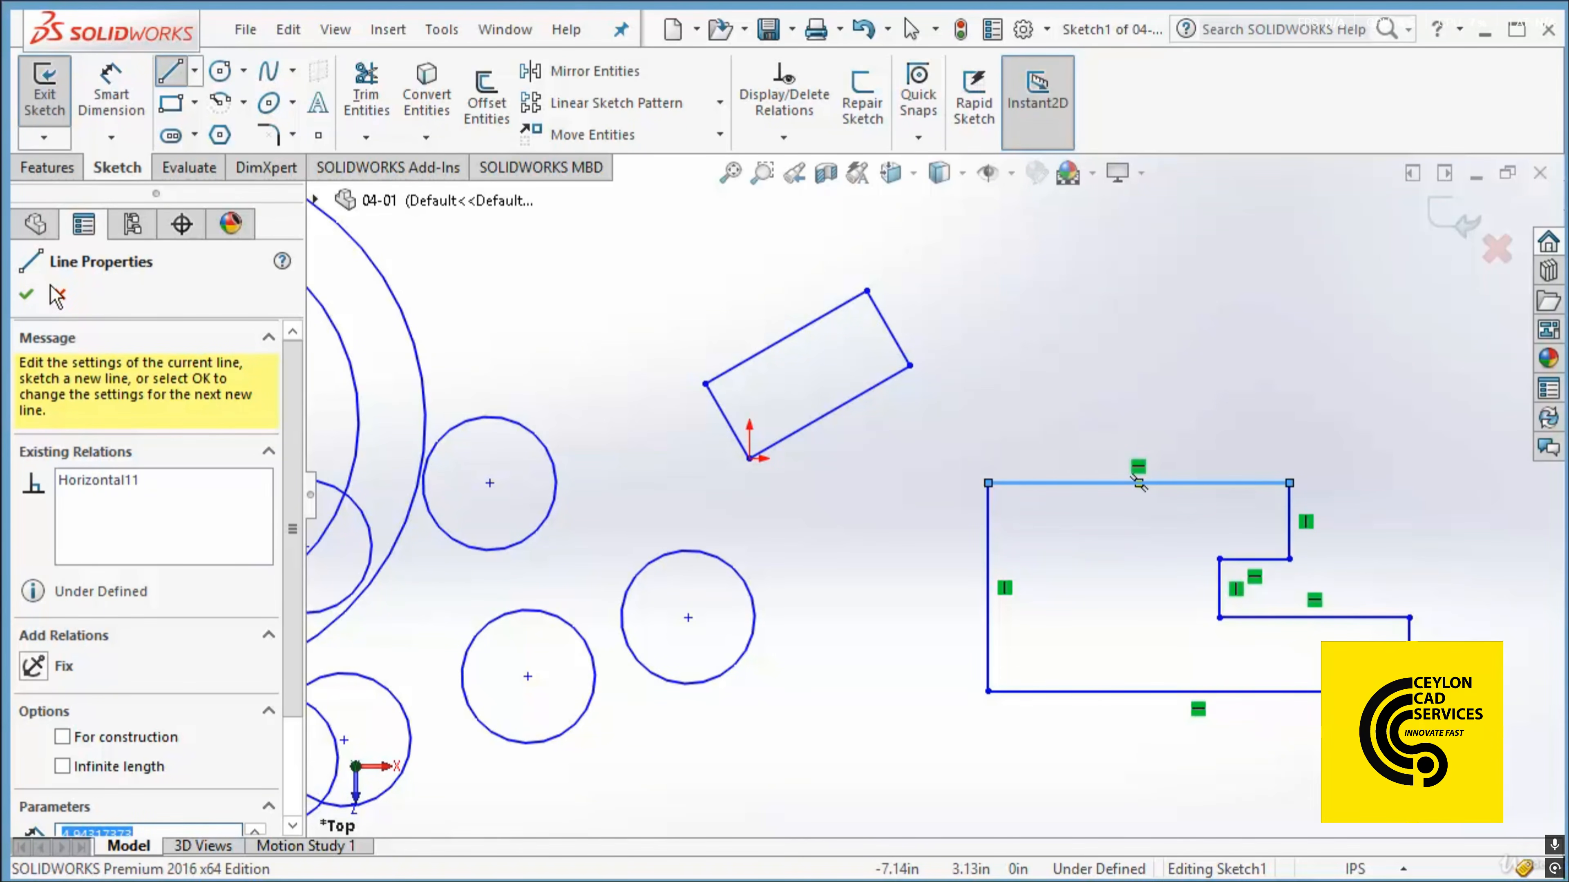
{"action": "left_click", "coordinate": [58, 295]}
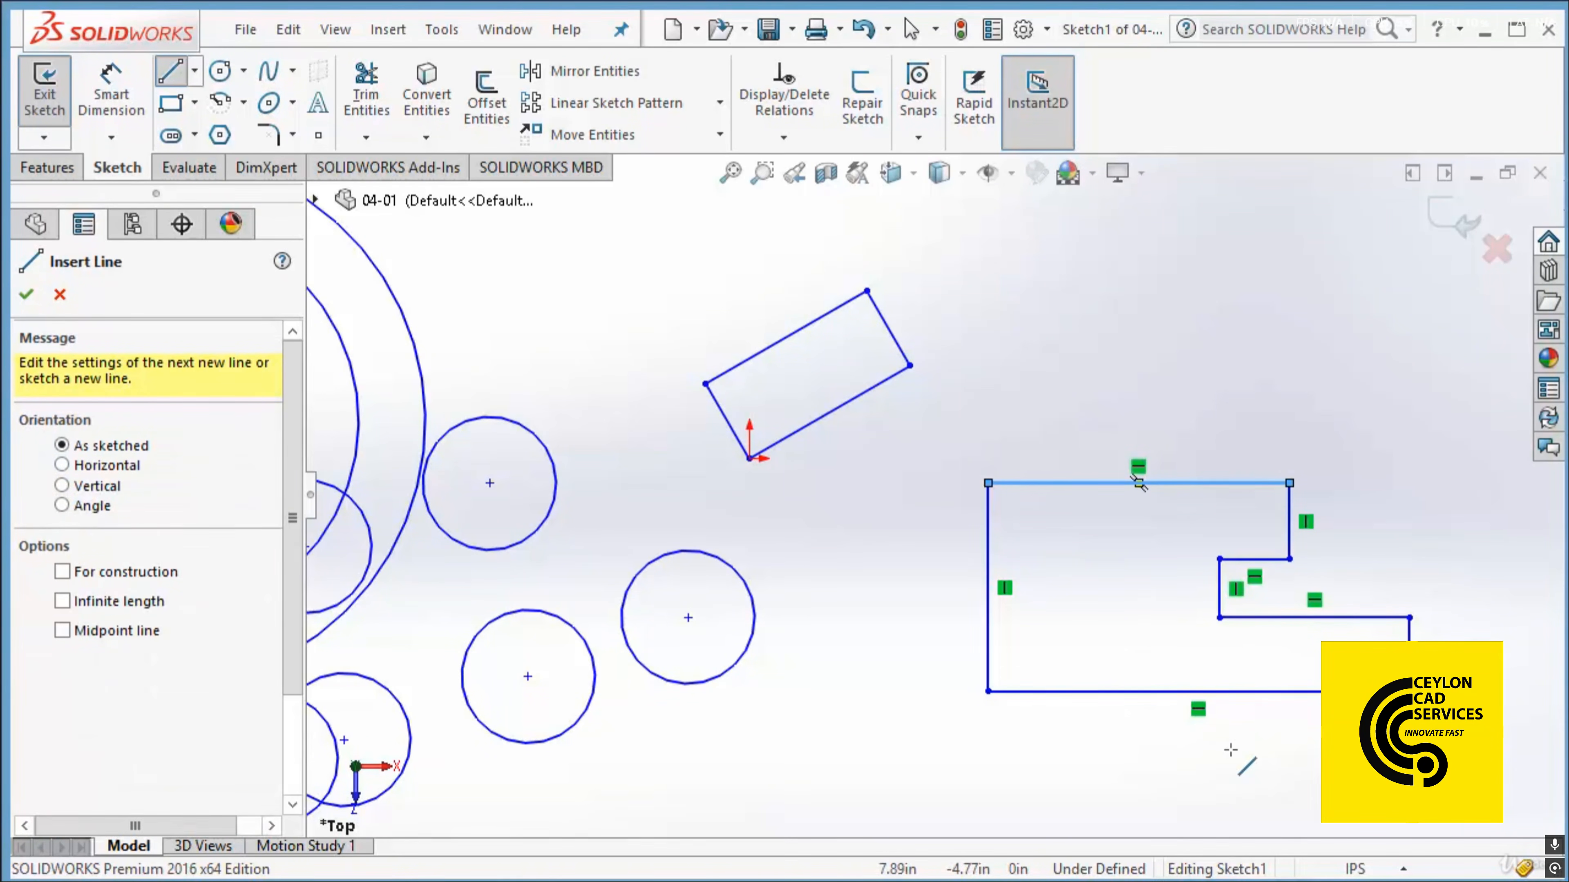
{"action": "mouse_move", "coordinate": [1231, 749]}
{"action": "middle_mouse_down", "text": "ctrl"}
{"action": "mouse_move", "coordinate": [1174, 743]}
{"action": "mouse_move", "coordinate": [995, 665]}
{"action": "middle_mouse_up", "text": "ctrl"}
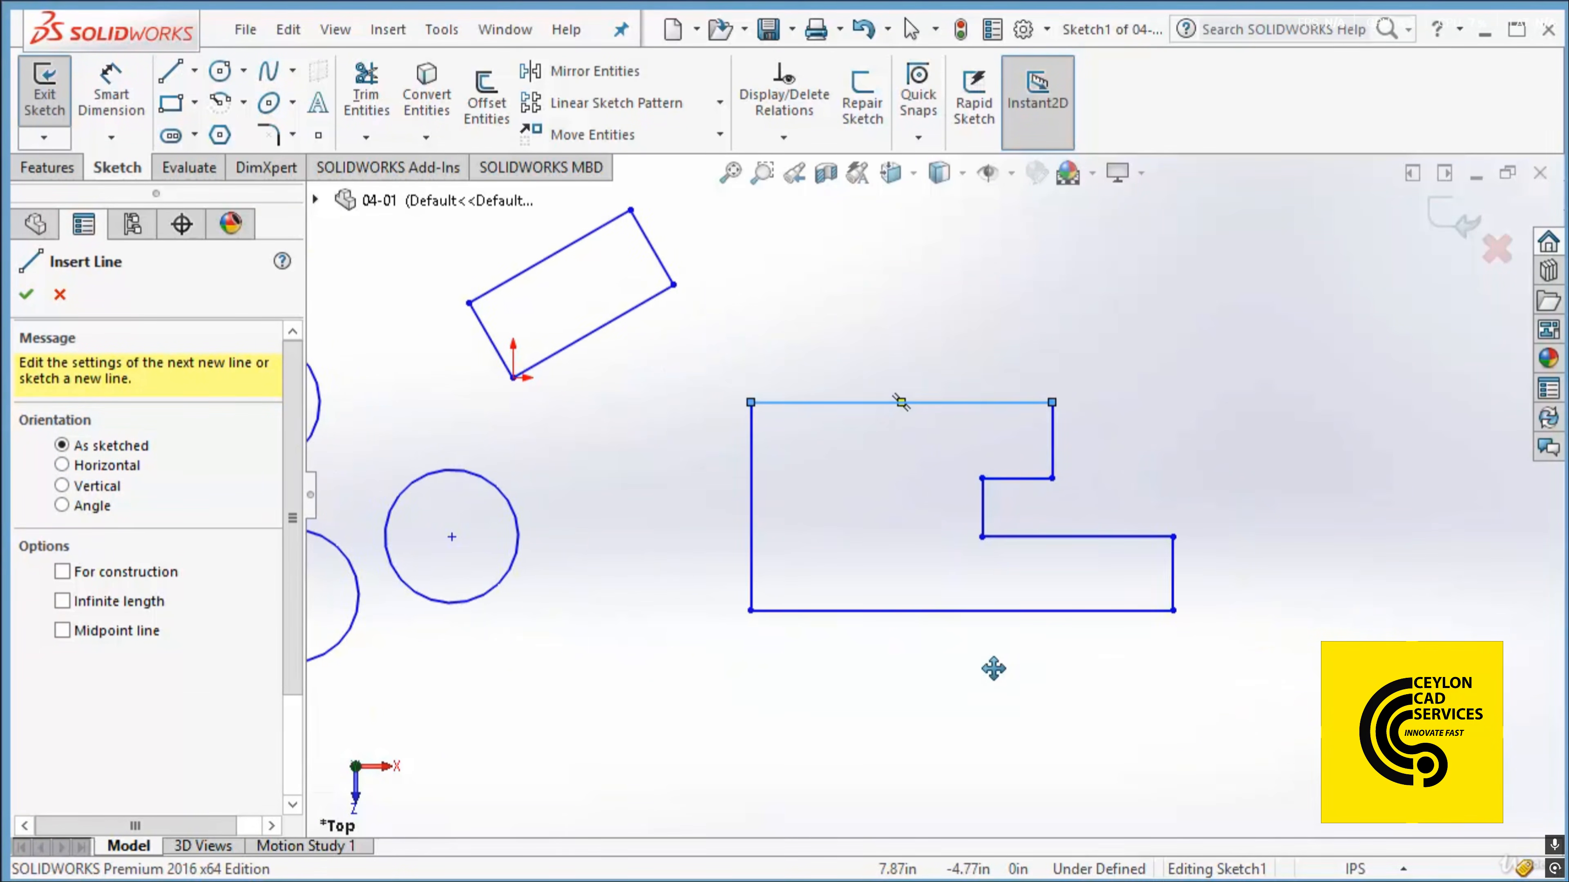
{"action": "left_click", "coordinate": [28, 296]}
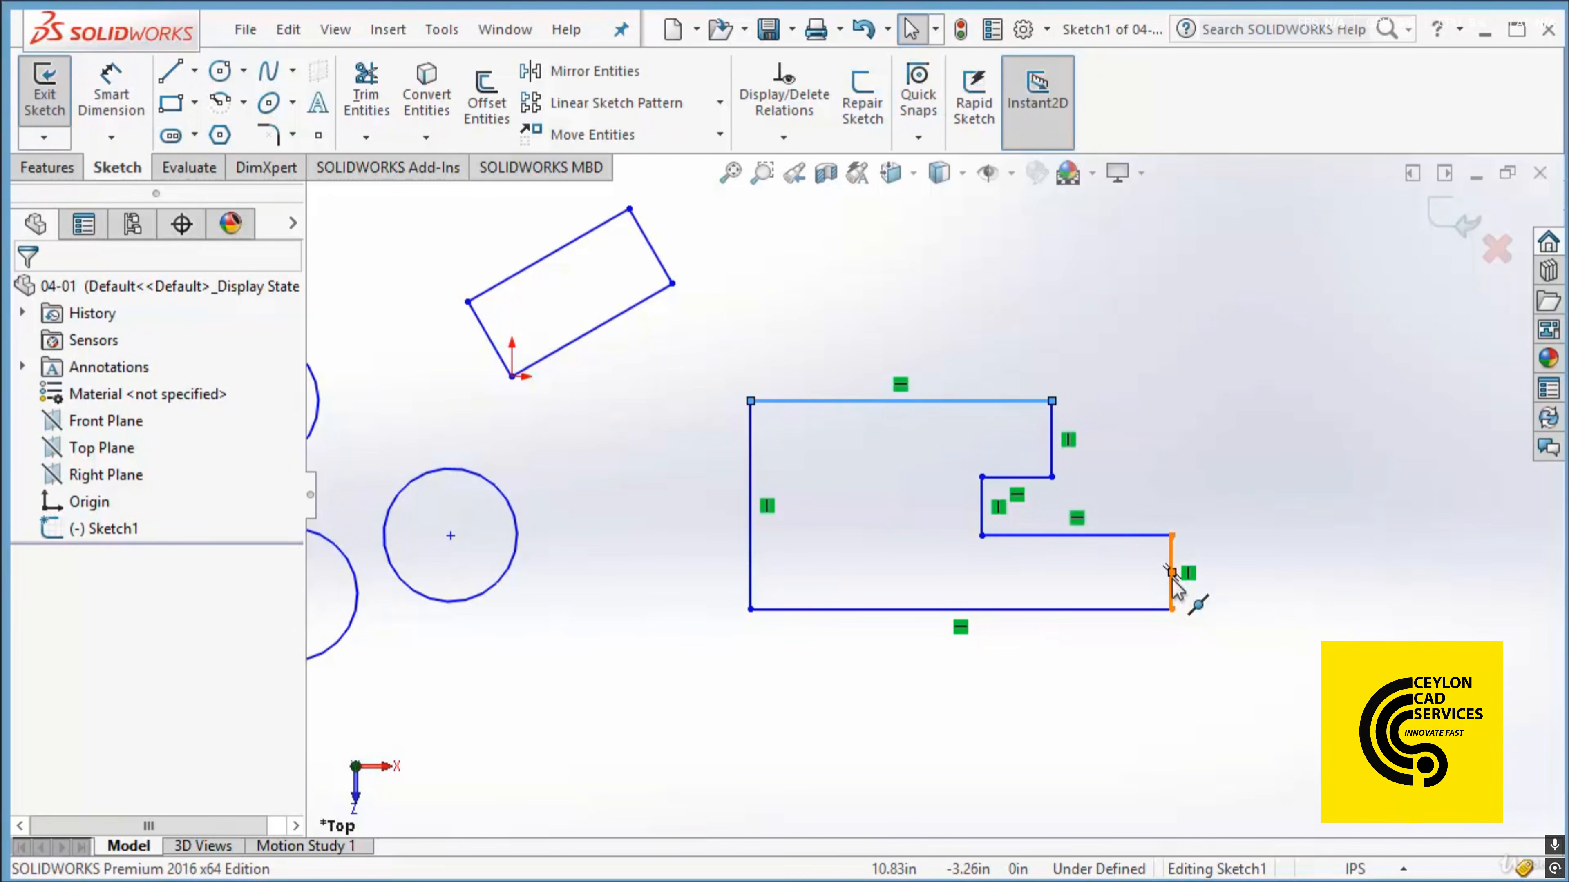
Lengthen both arms of the notched profile by moving their right edges outward freehand, and undo the last move of the lower-right corner.
{"action": "mouse_move", "coordinate": [1172, 587]}
{"action": "left_mouse_down"}
{"action": "mouse_move", "coordinate": [1359, 603]}
{"action": "mouse_move", "coordinate": [1118, 597]}
{"action": "mouse_move", "coordinate": [1202, 597]}
{"action": "left_mouse_up"}
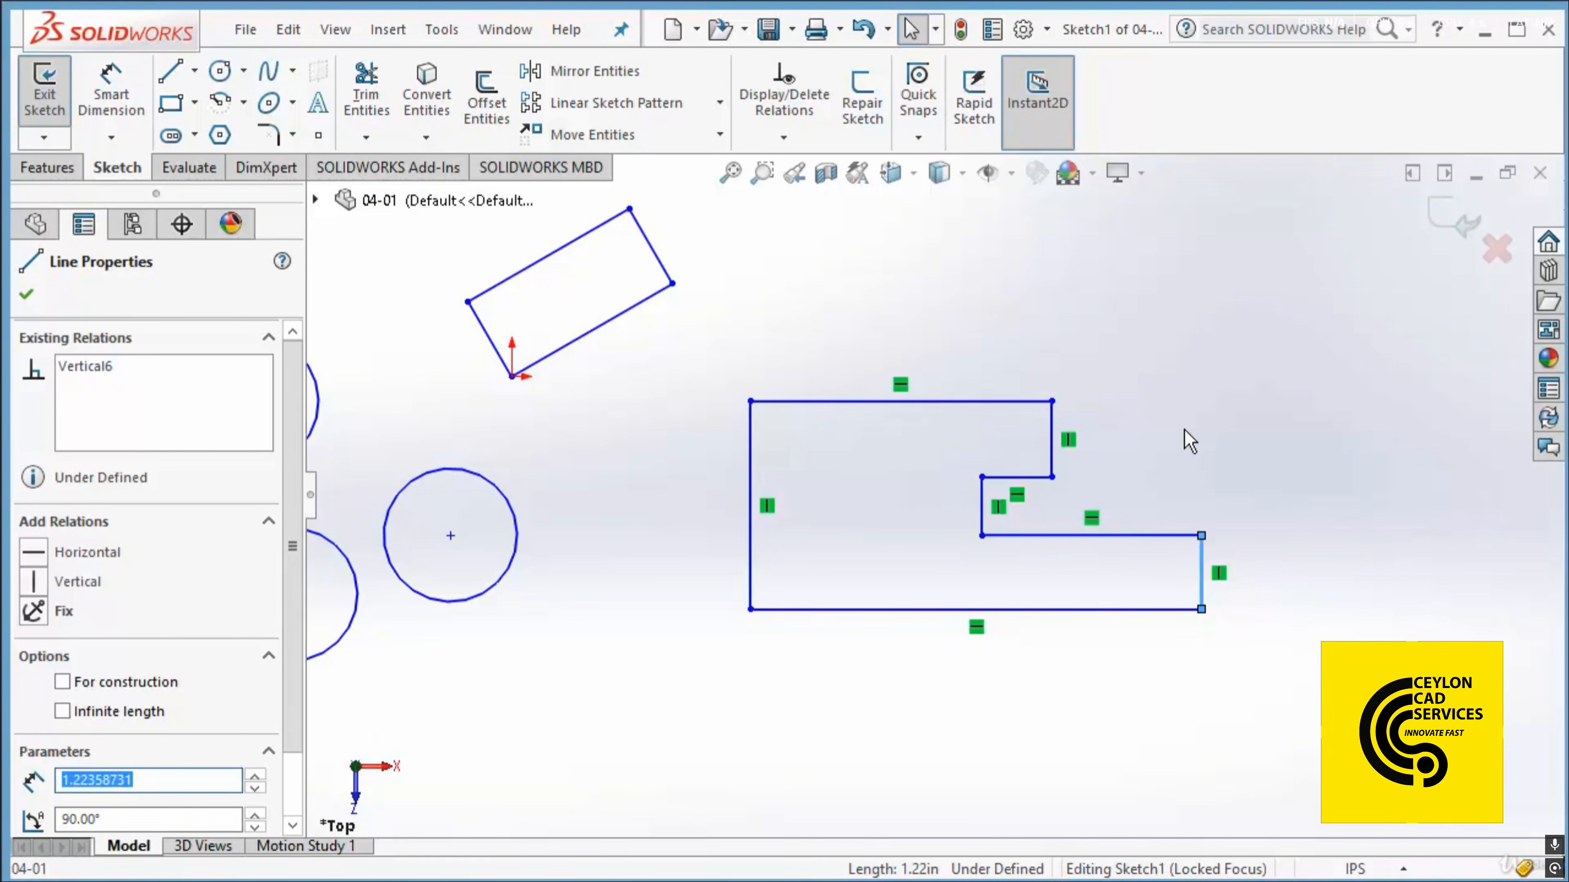
{"action": "mouse_move", "coordinate": [1269, 329]}
{"action": "left_mouse_down"}
{"action": "mouse_move", "coordinate": [1177, 553]}
{"action": "mouse_move", "coordinate": [1068, 649]}
{"action": "mouse_move", "coordinate": [1039, 654]}
{"action": "mouse_move", "coordinate": [1016, 767]}
{"action": "left_mouse_up"}
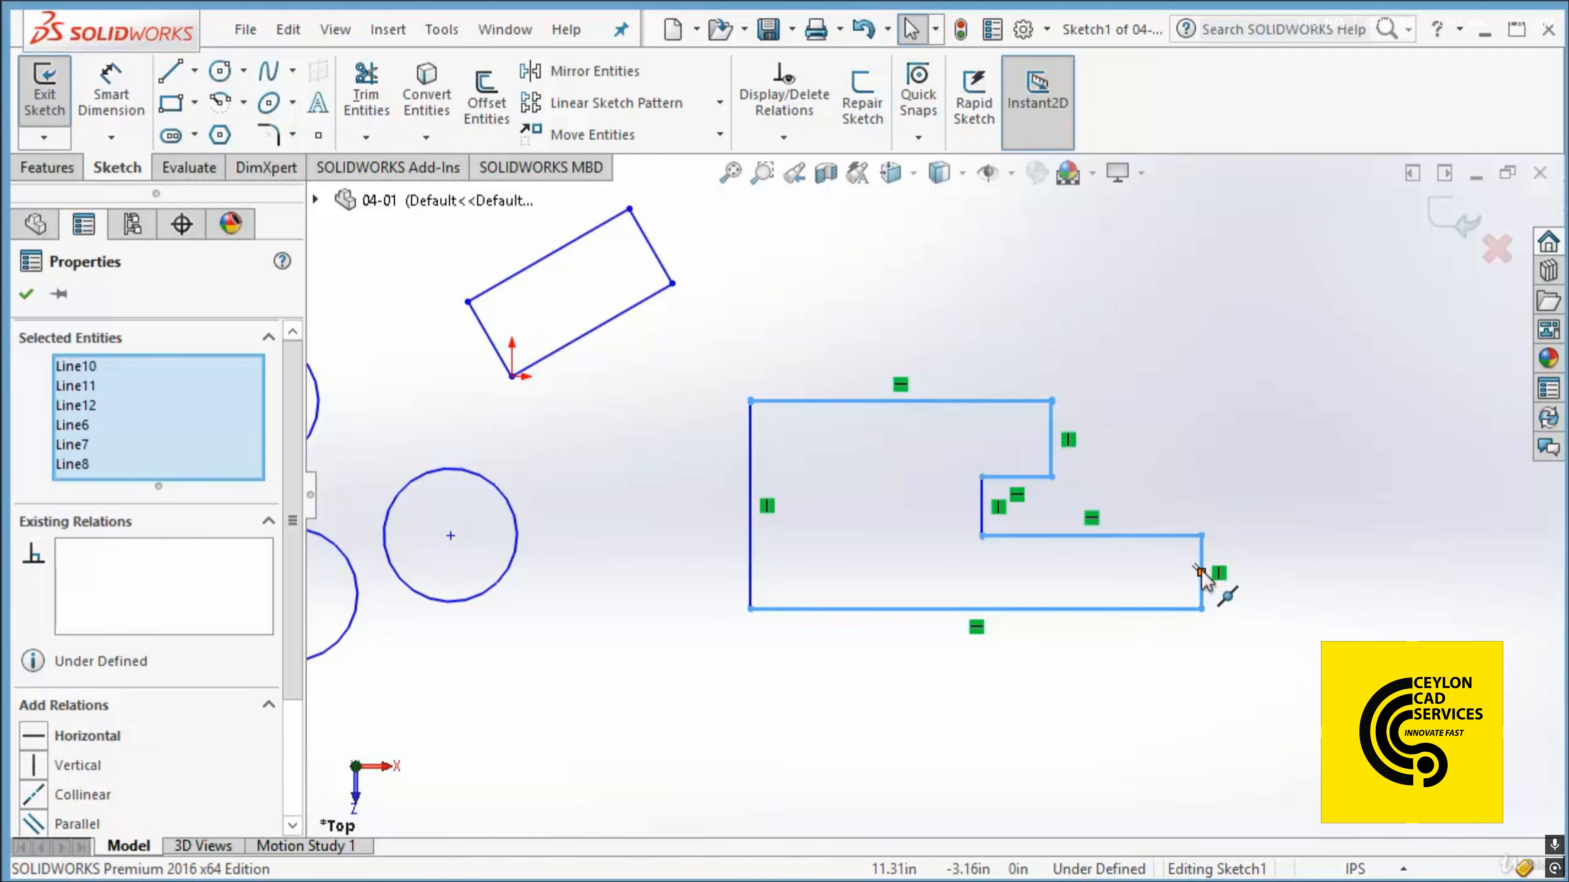
{"action": "left_click", "coordinate": [1218, 589]}
{"action": "left_click_drag", "start_coordinate": [1220, 590], "coordinate": [1347, 613]}
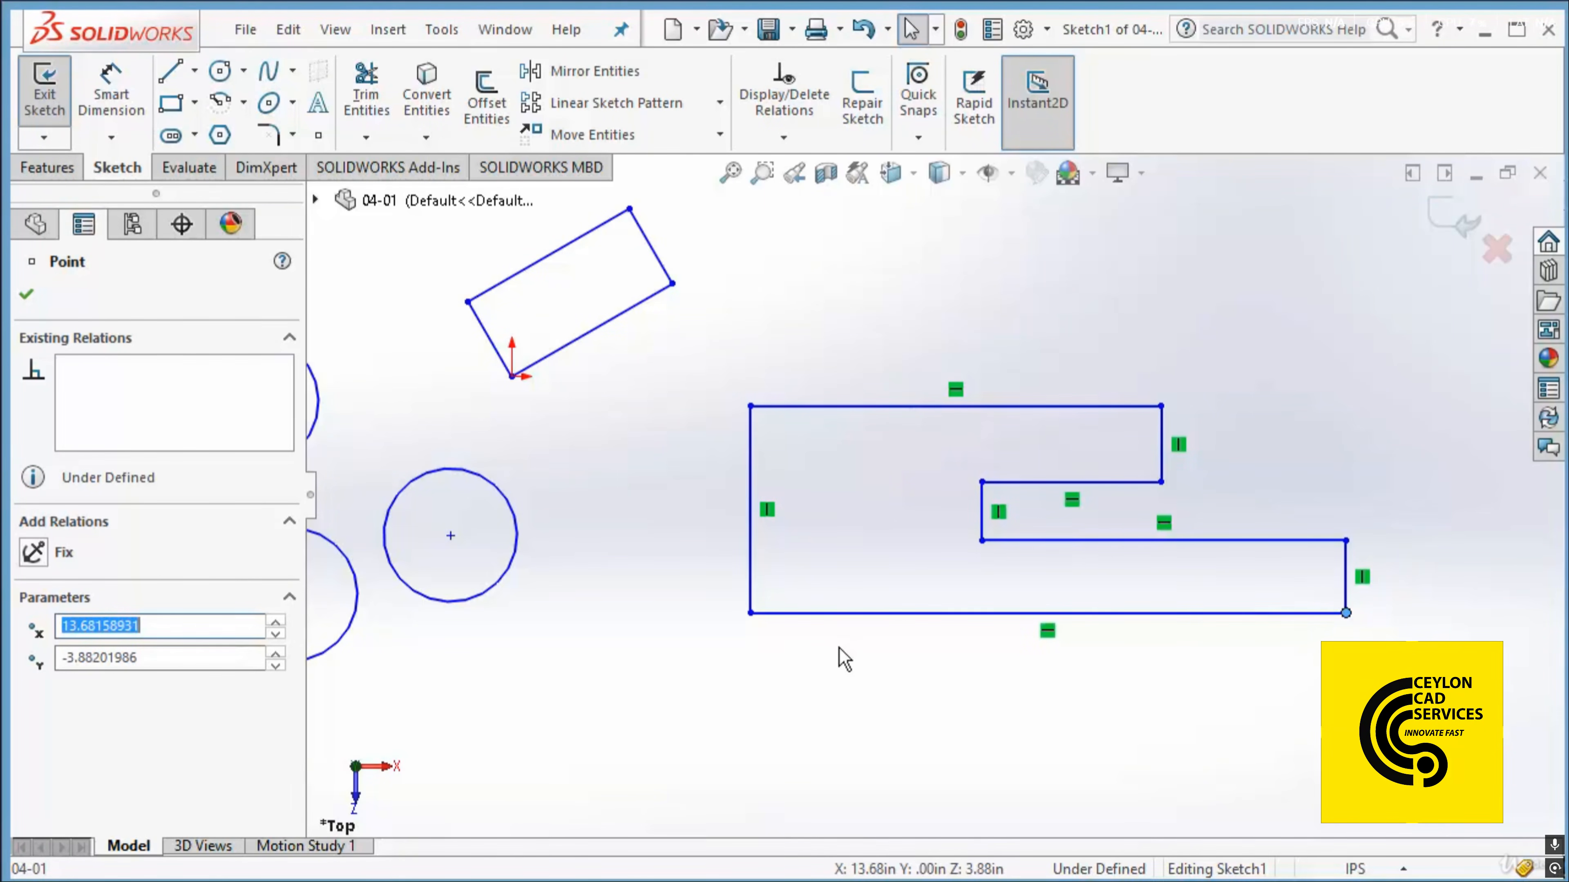
{"action": "key", "text": "ctrl+z"}
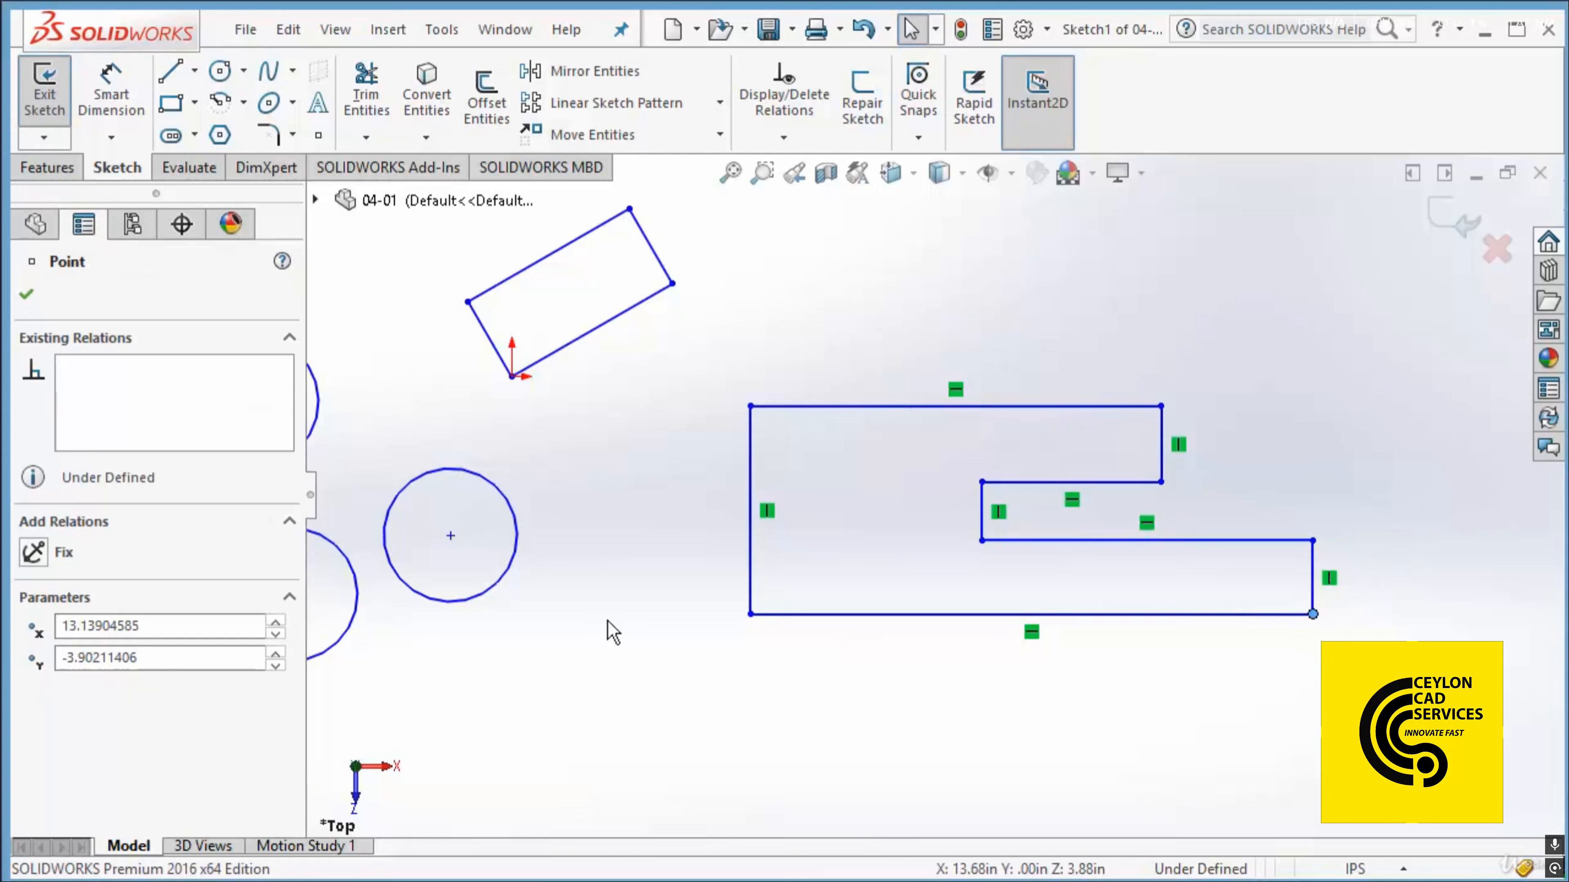
{"action": "left_click", "coordinate": [558, 464]}
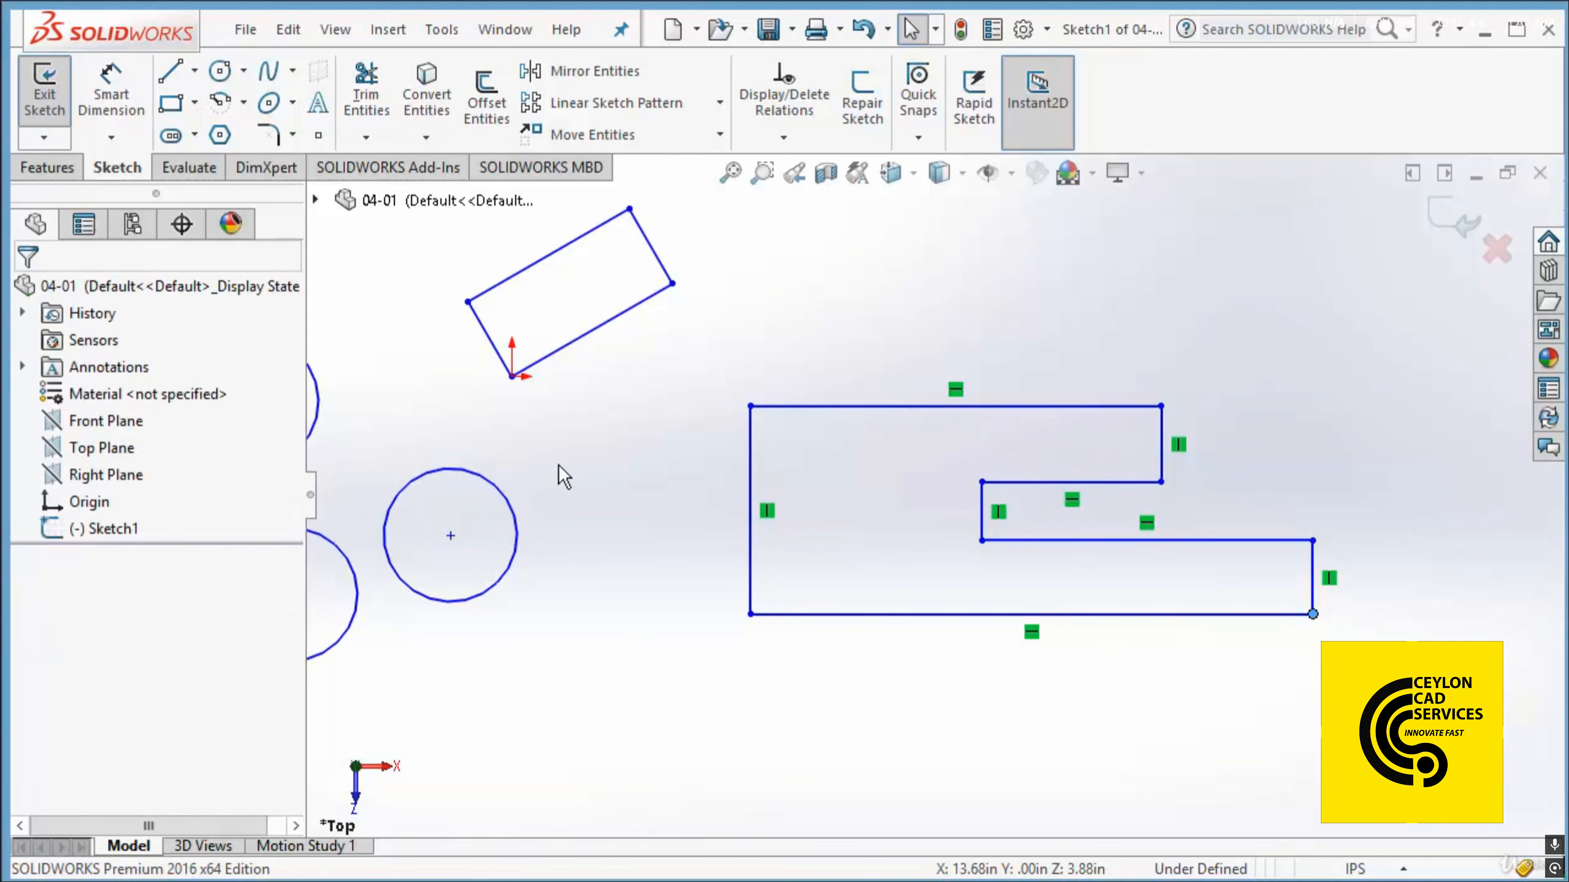
Shorten the notched profile's lower arm by stretching its three lines leftward freehand, using the profile's lower-left corner as the base point.
{"action": "left_click", "coordinate": [720, 134]}
{"action": "left_click", "coordinate": [678, 286]}
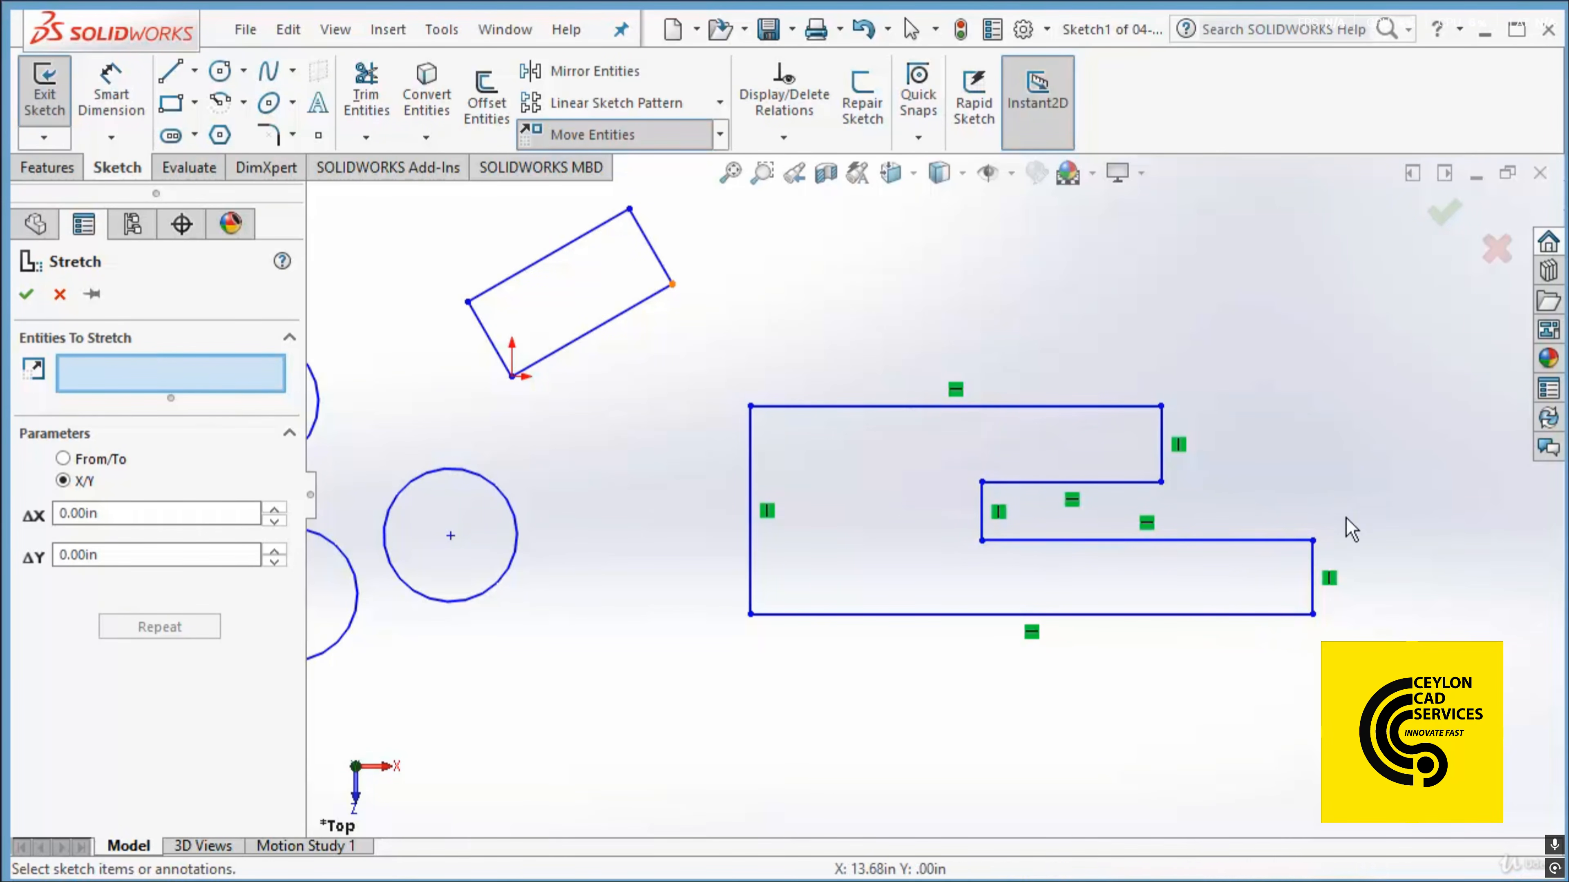
{"action": "left_click_drag", "start_coordinate": [1354, 504], "coordinate": [1274, 662]}
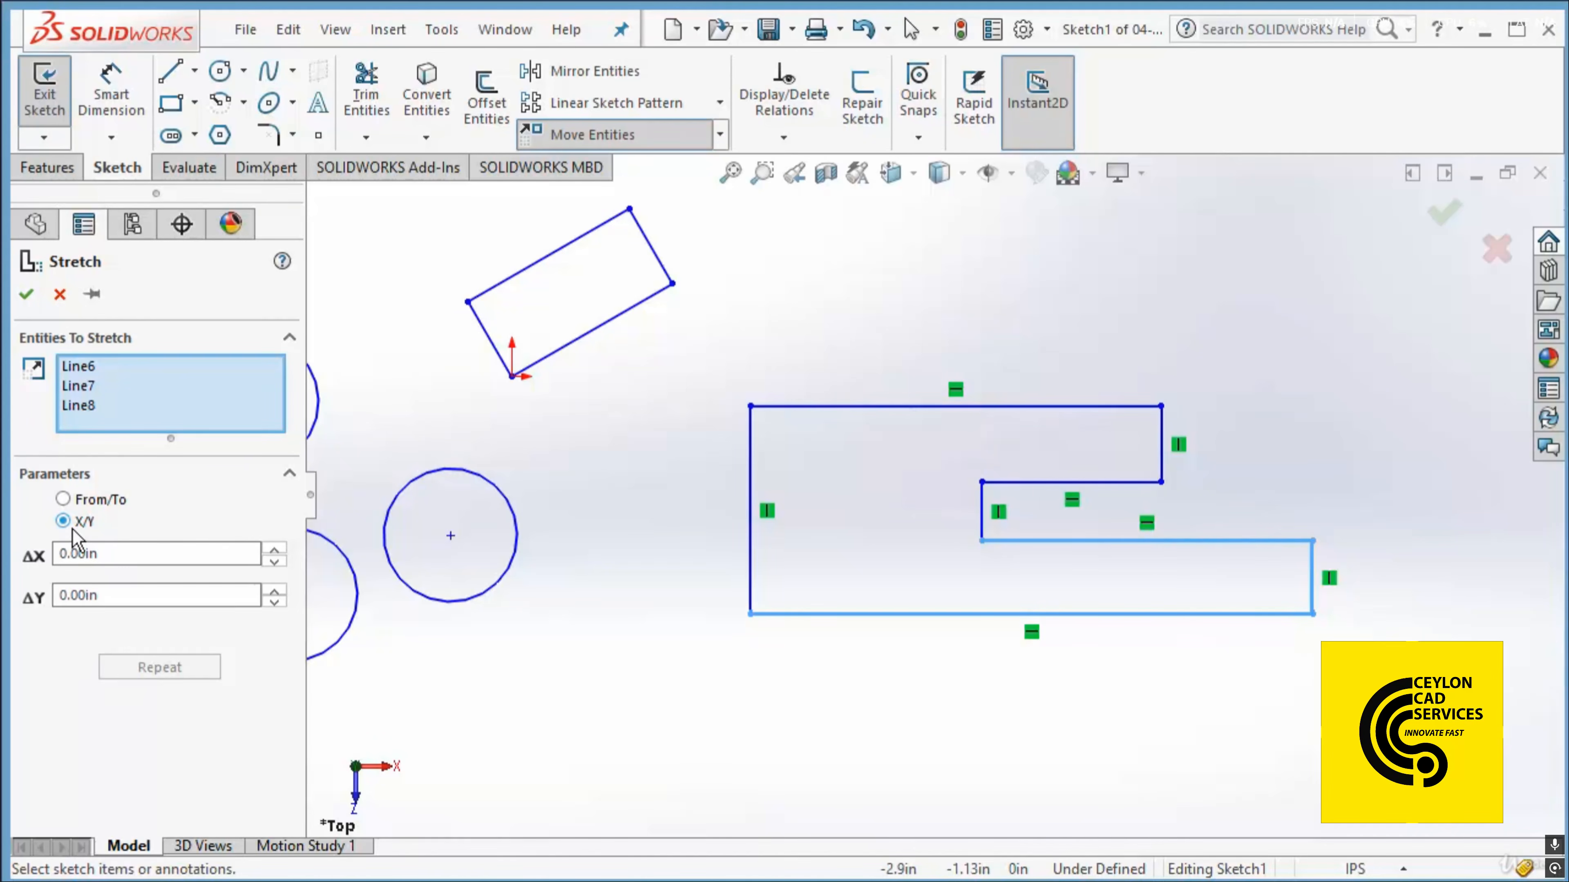
{"action": "left_click", "coordinate": [76, 501]}
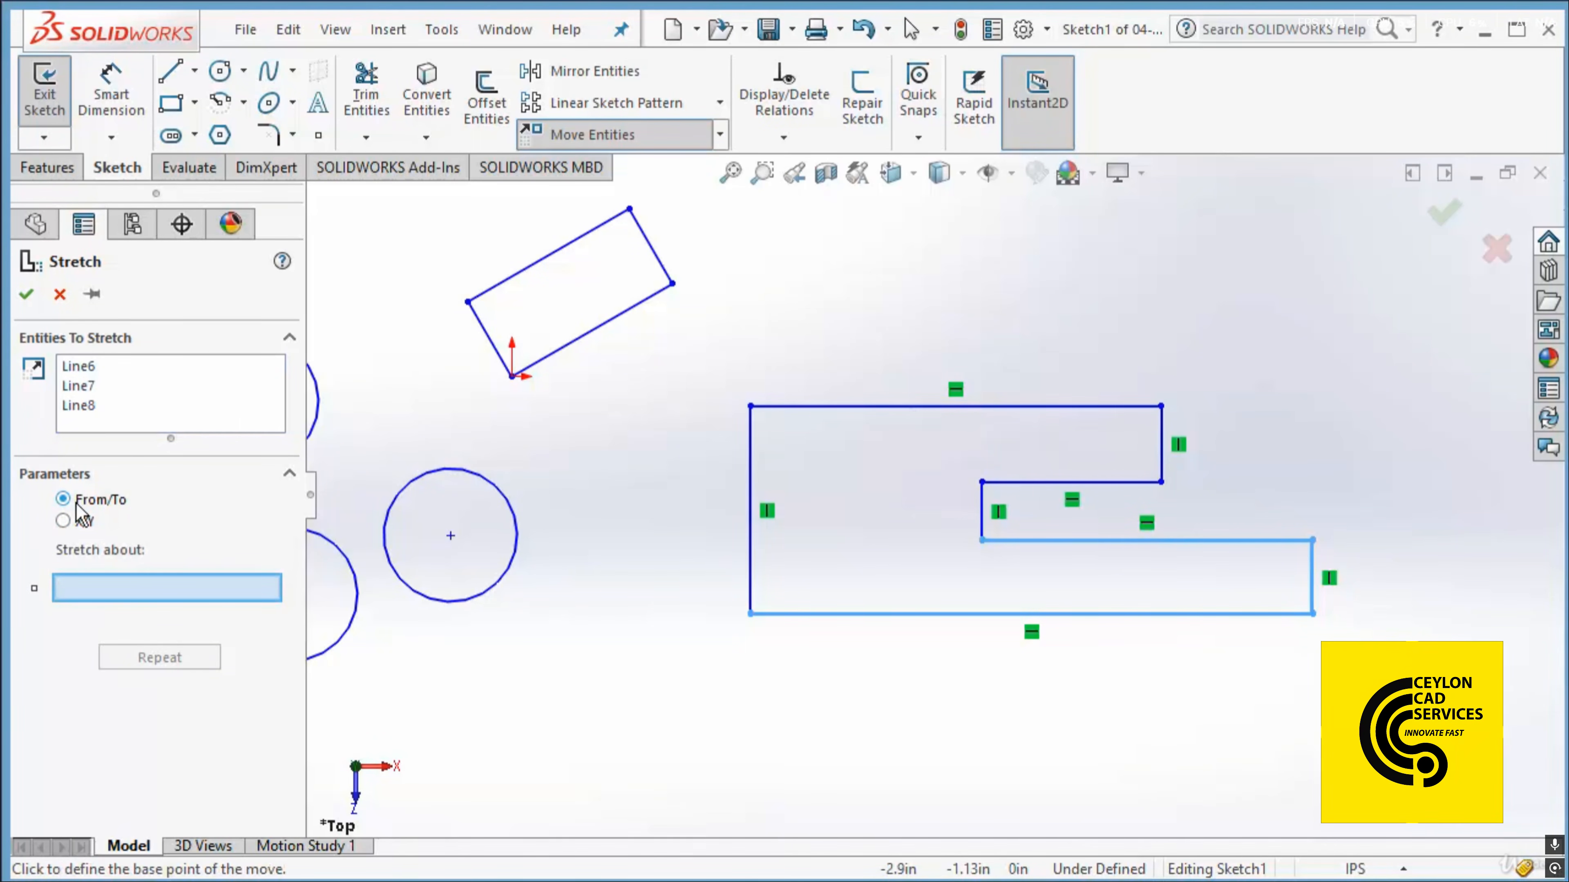
{"action": "left_click", "coordinate": [750, 614]}
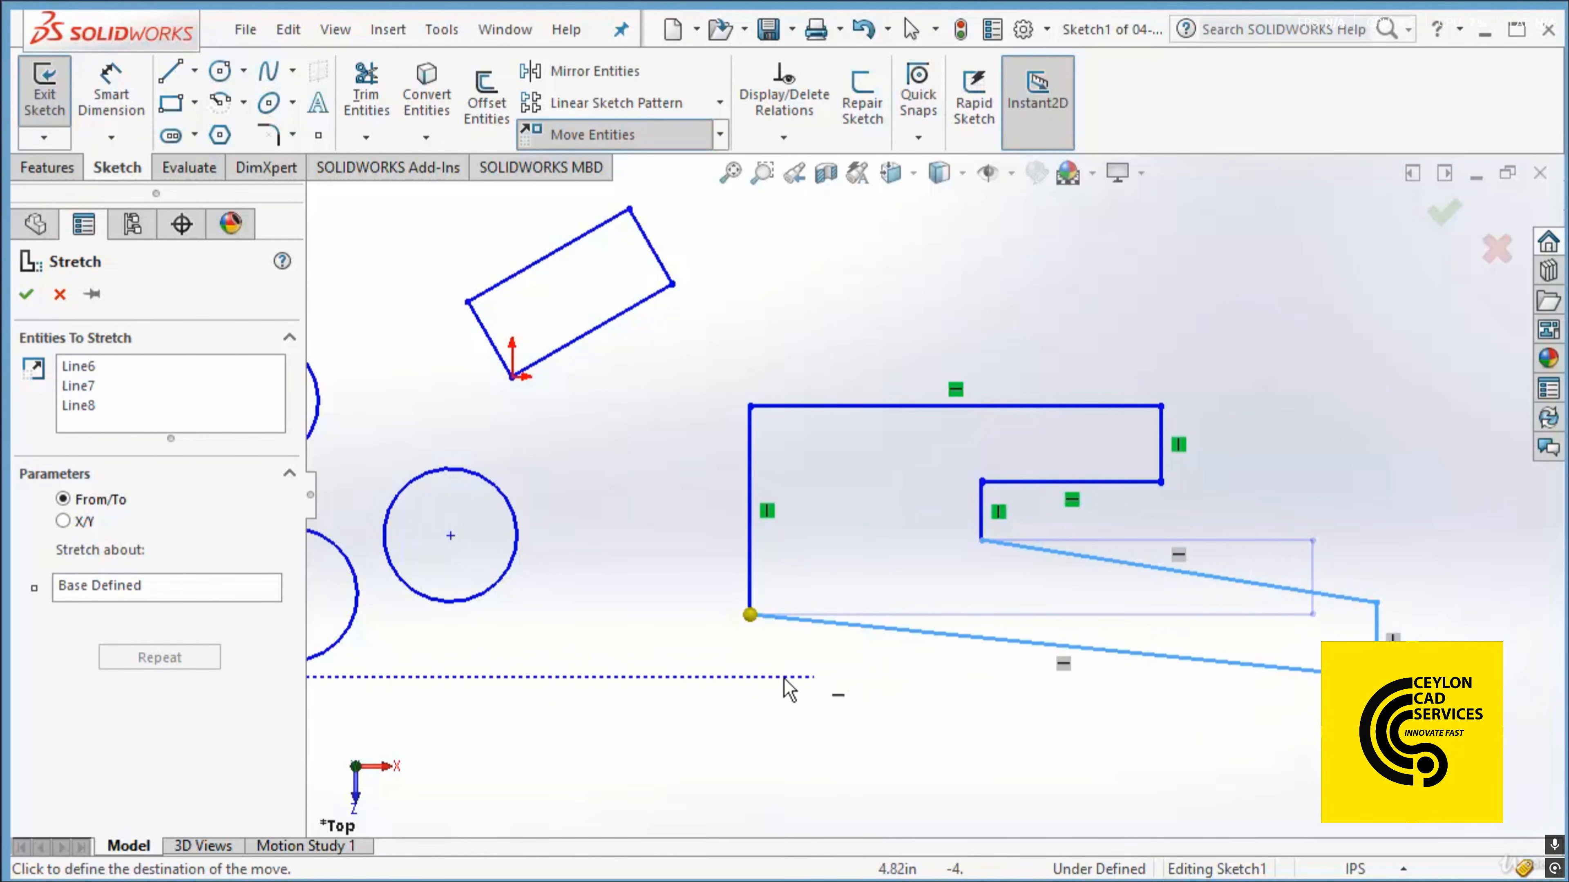
{"action": "left_click", "coordinate": [631, 612]}
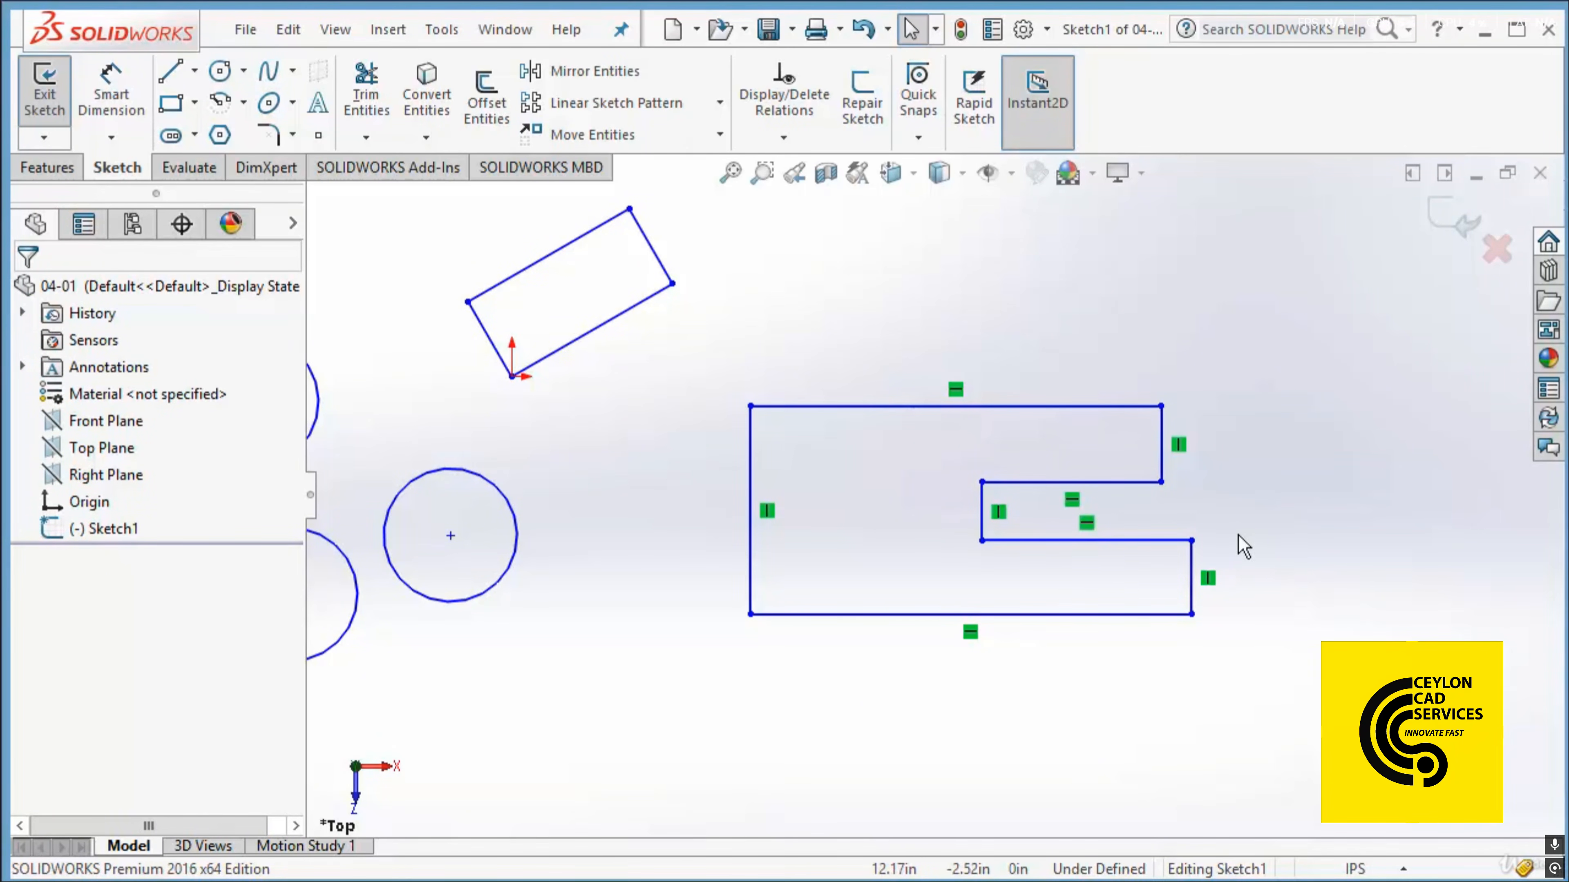
Set up an X/Y stretch of the lower arm's three lines with ΔX 2 in and ΔY 1 in, and repeat the offset twice.
{"action": "left_click_drag", "start_coordinate": [1254, 530], "coordinate": [1145, 630]}
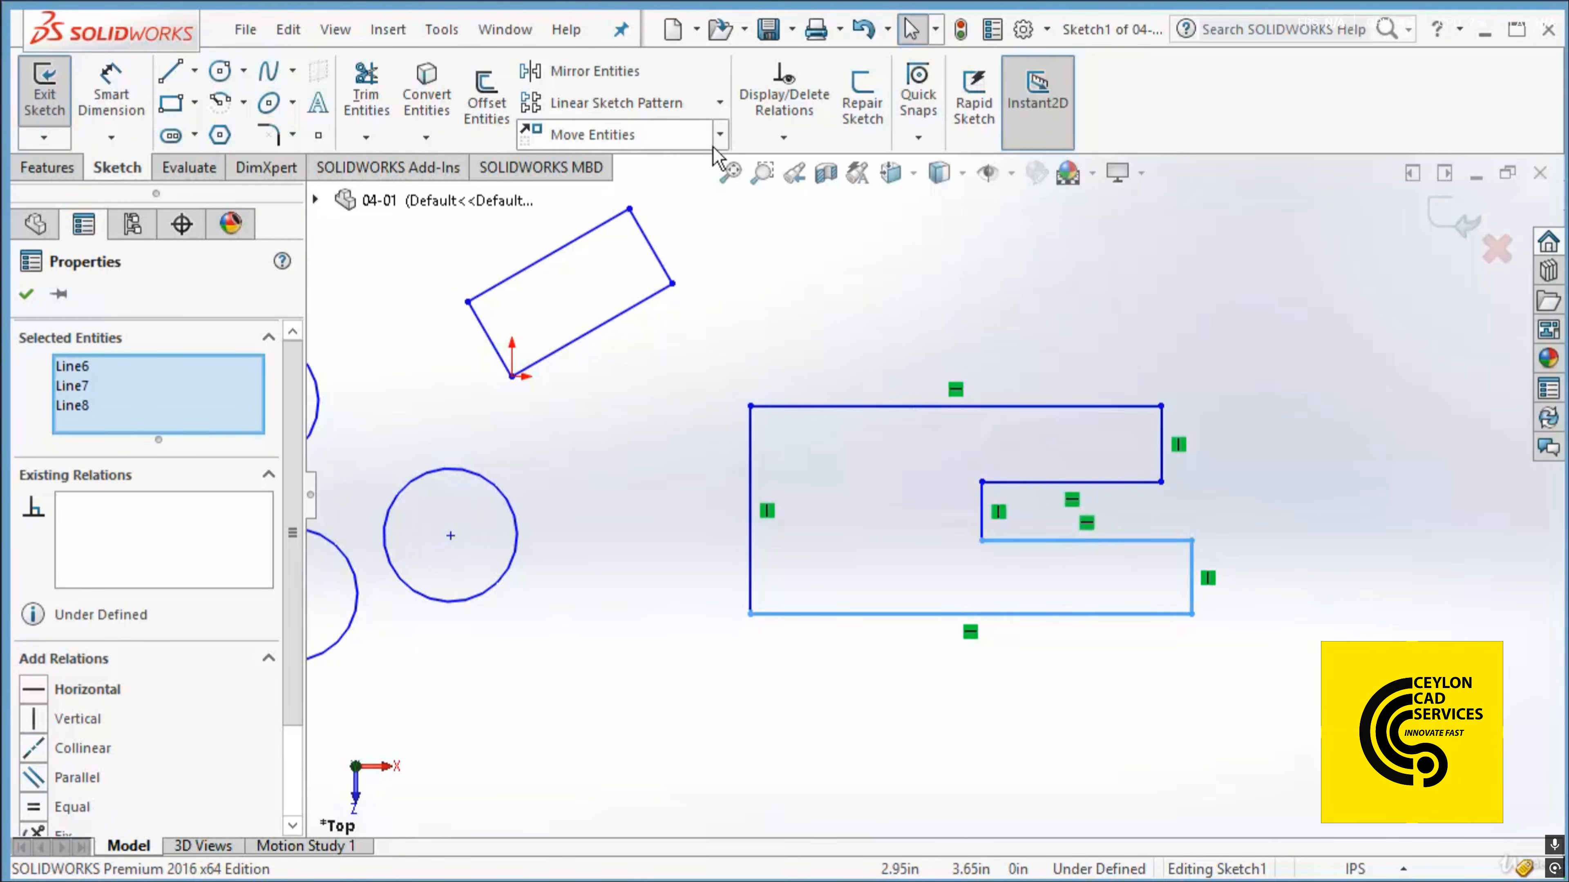
{"action": "left_click", "coordinate": [720, 135]}
{"action": "left_click", "coordinate": [676, 286]}
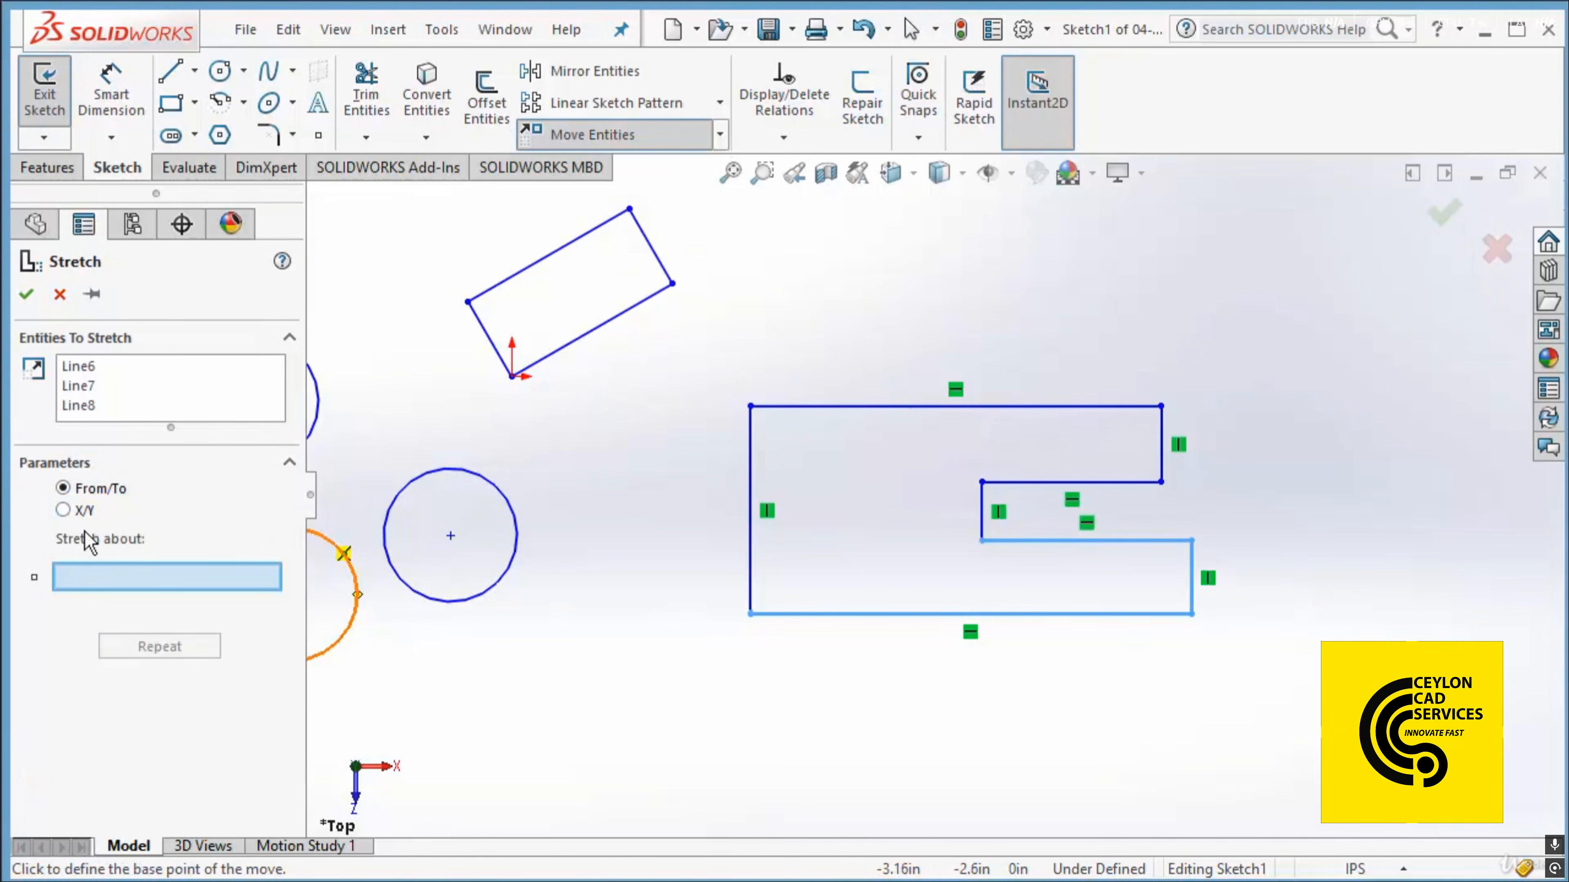
{"action": "left_click", "coordinate": [63, 511]}
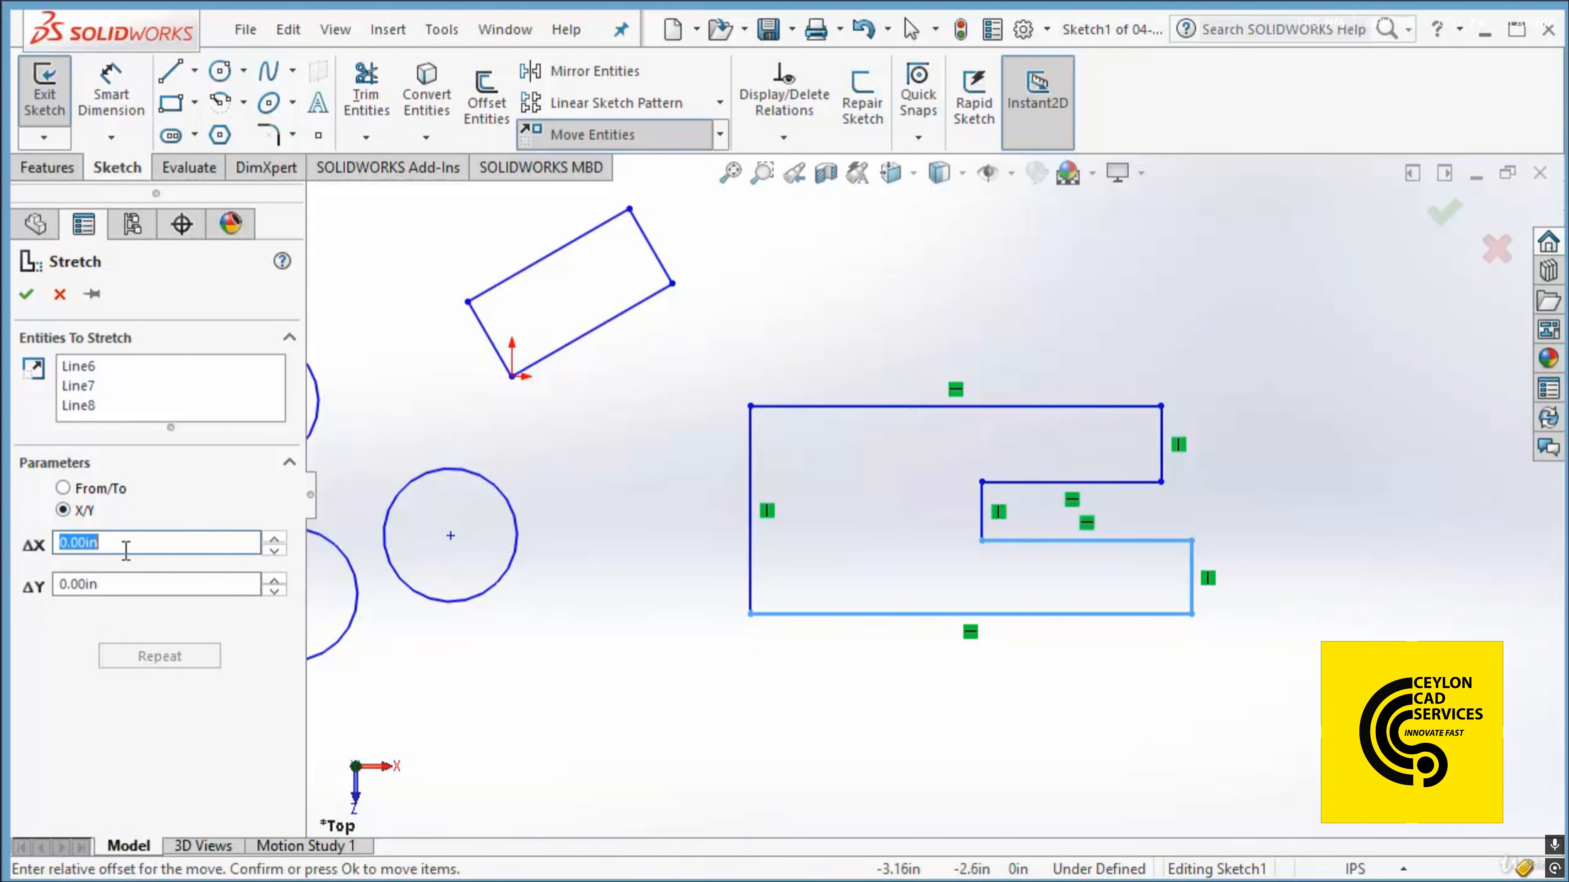
{"action": "type", "text": "2"}
{"action": "key", "text": "Tab"}
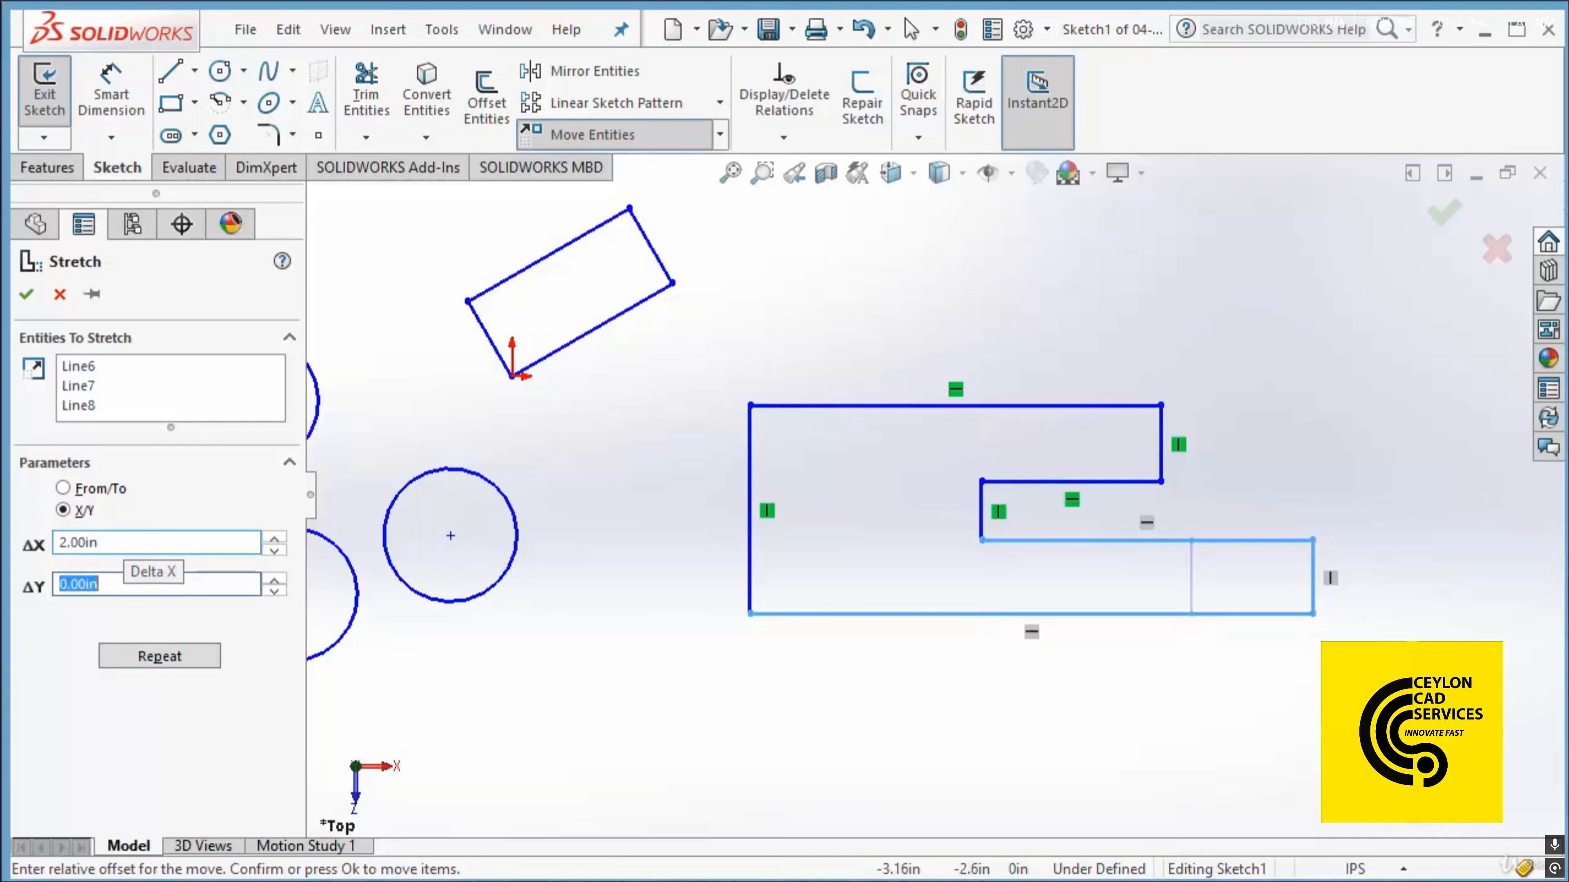
{"action": "type", "text": "1"}
{"action": "key", "text": "Tab"}
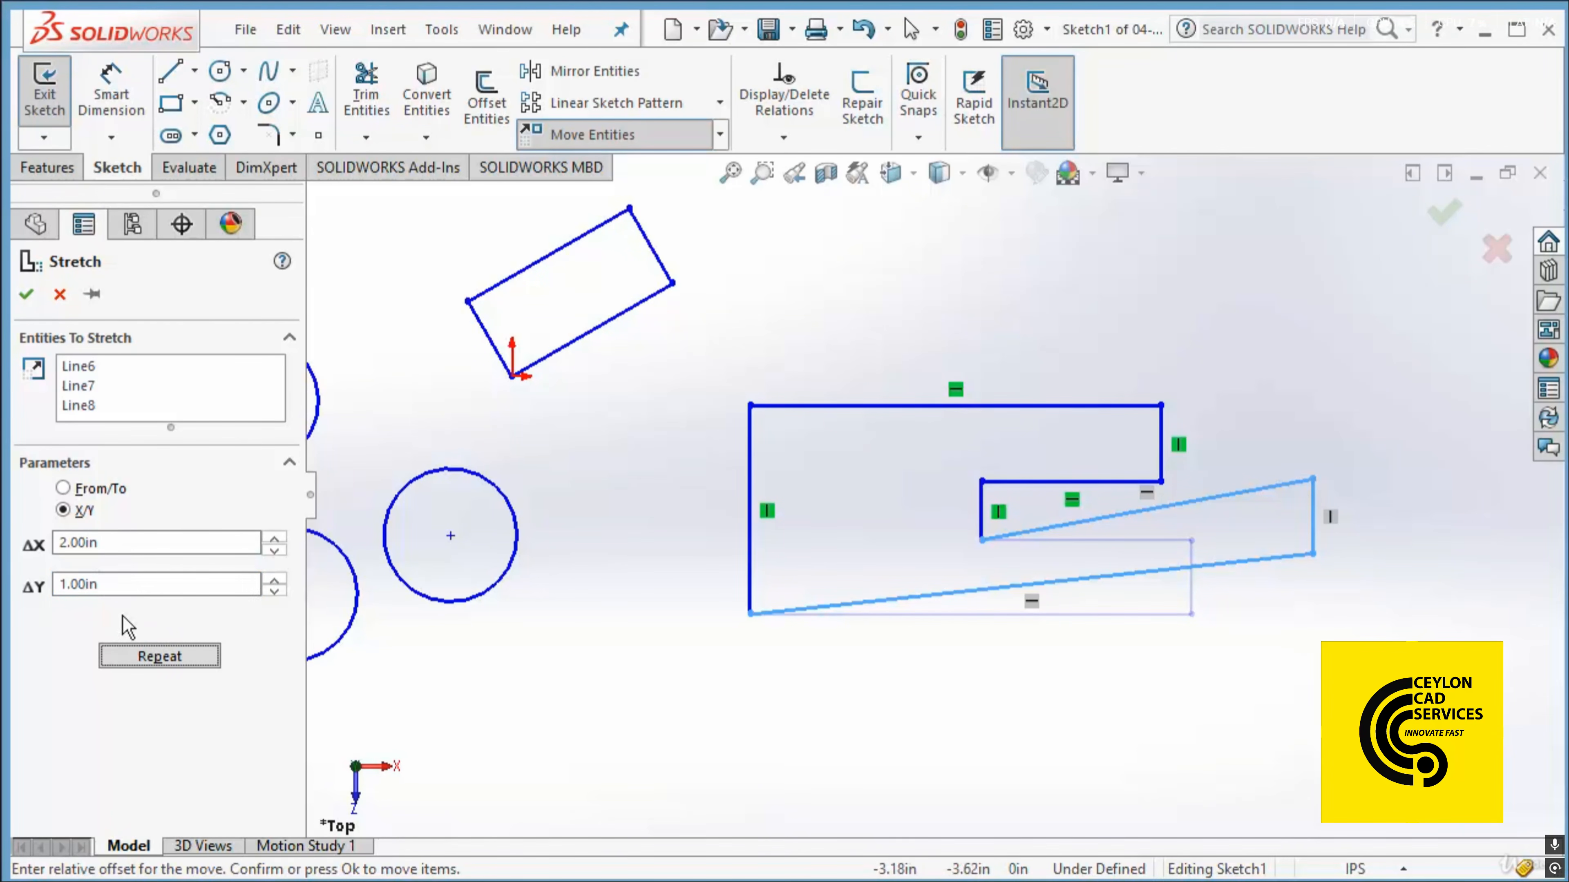
{"action": "left_click", "coordinate": [146, 659]}
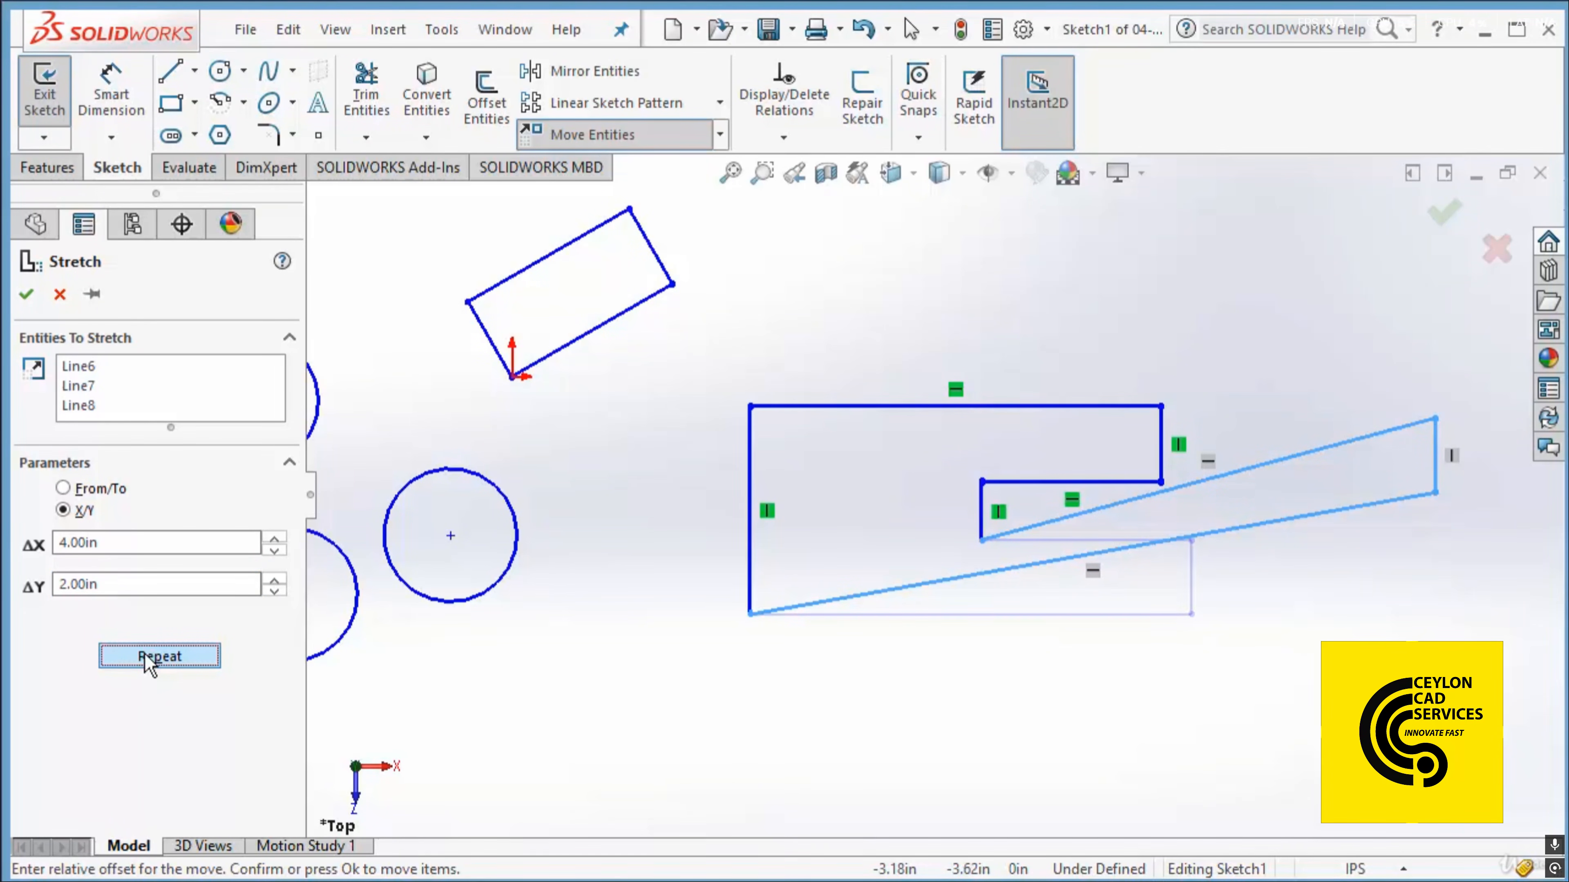
{"action": "left_click", "coordinate": [149, 659]}
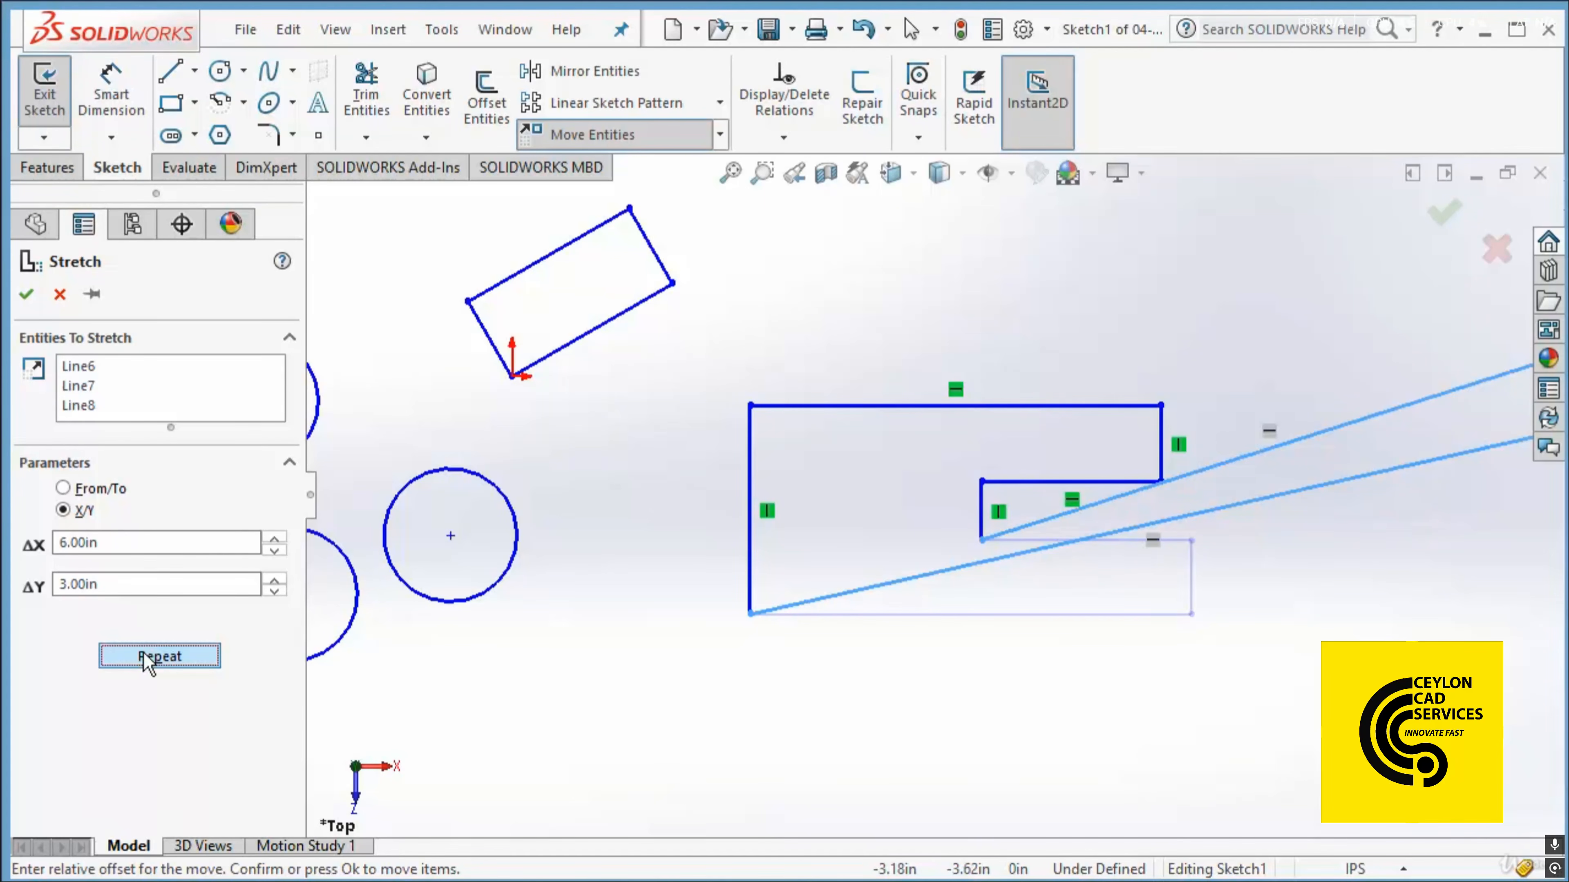
Set the lower arm's stretch offsets to ΔX 3 in and ΔY 0 in, and apply the stretch.
{"action": "double_click", "coordinate": [107, 544]}
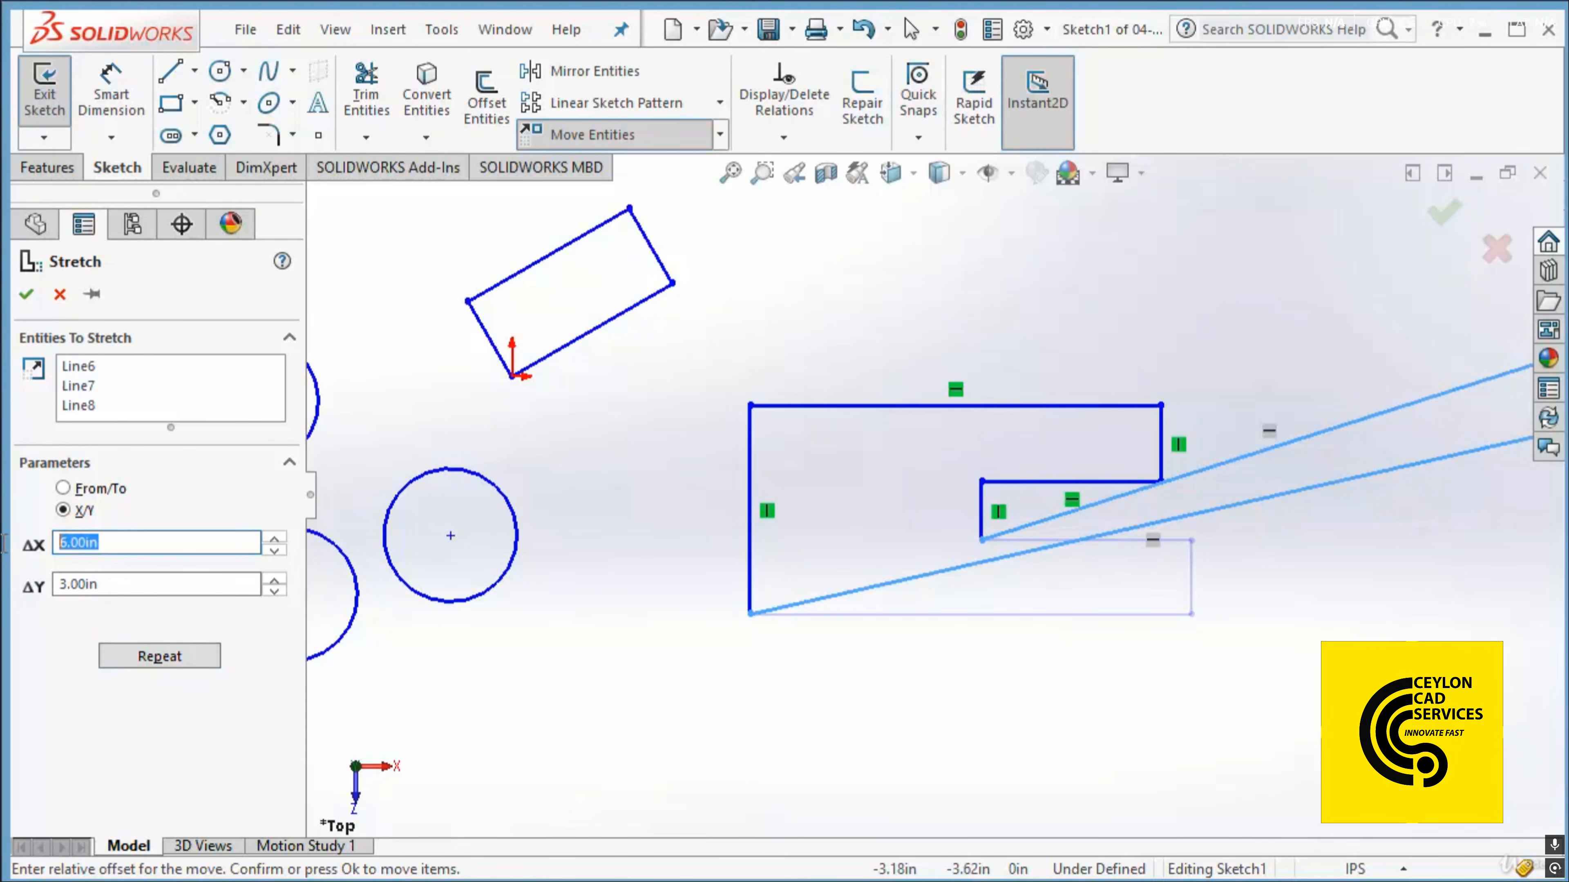
{"action": "key", "text": "Tab"}
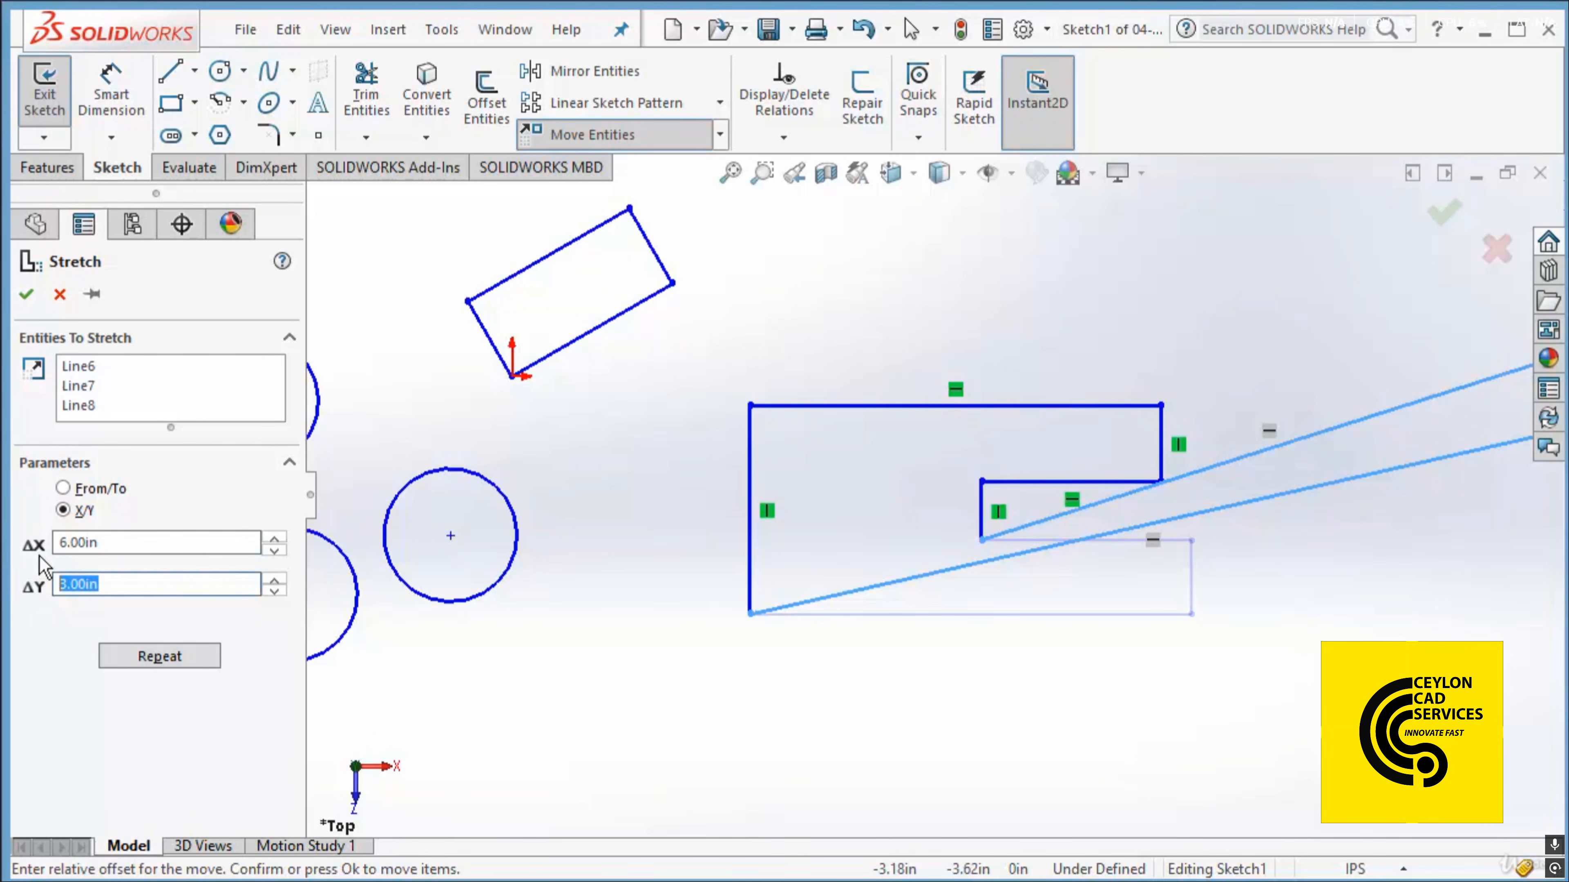
{"action": "left_click_drag", "start_coordinate": [114, 547], "coordinate": [7, 549]}
{"action": "type", "text": "3"}
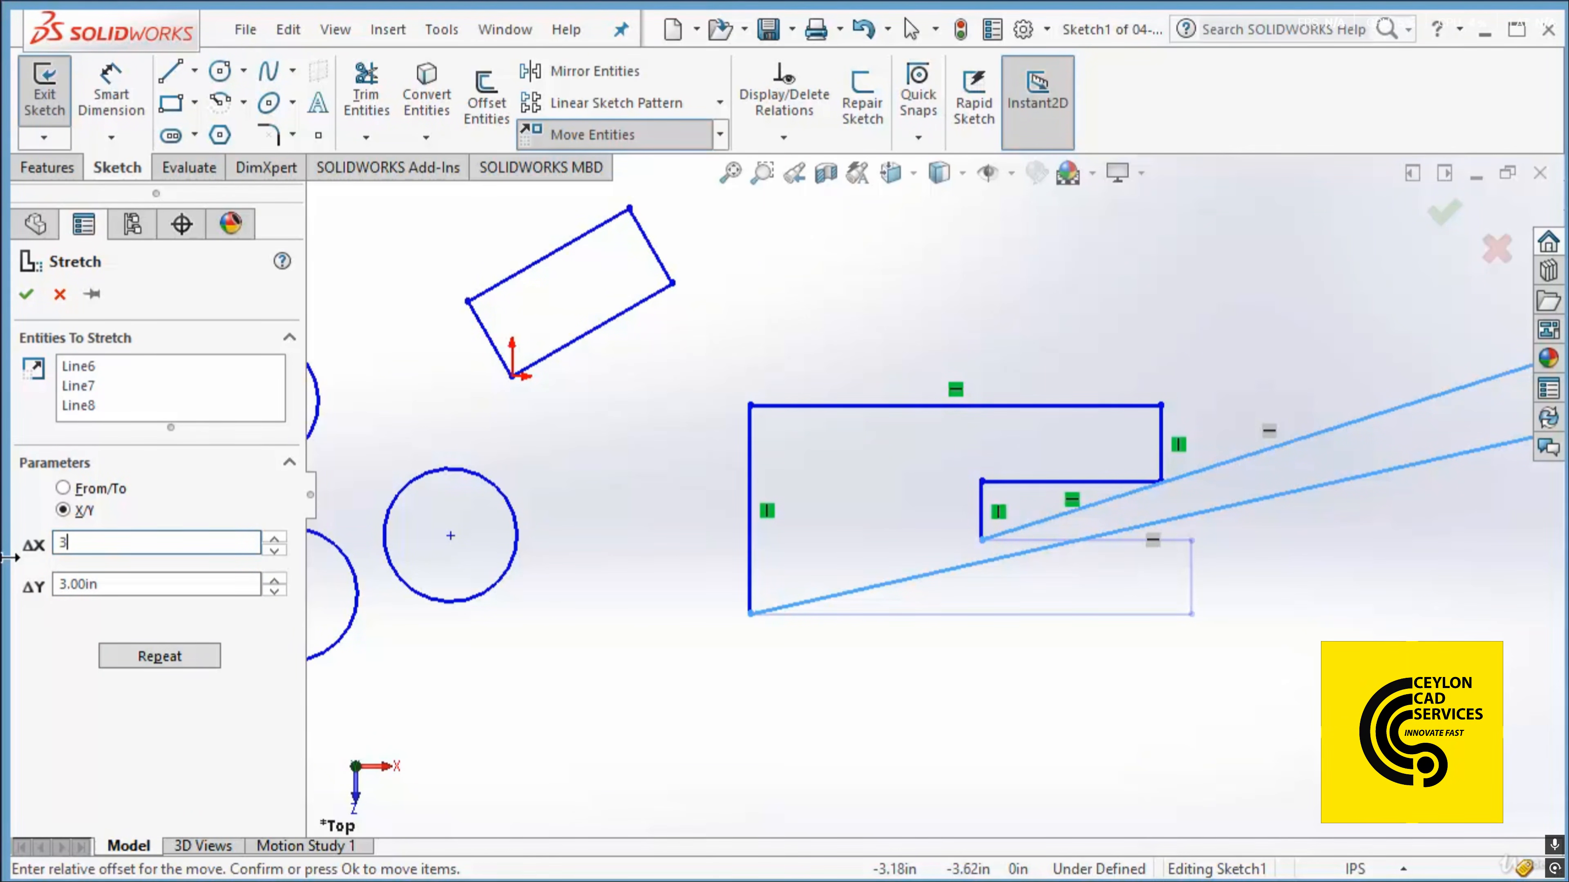
{"action": "left_click_drag", "start_coordinate": [120, 586], "coordinate": [7, 592]}
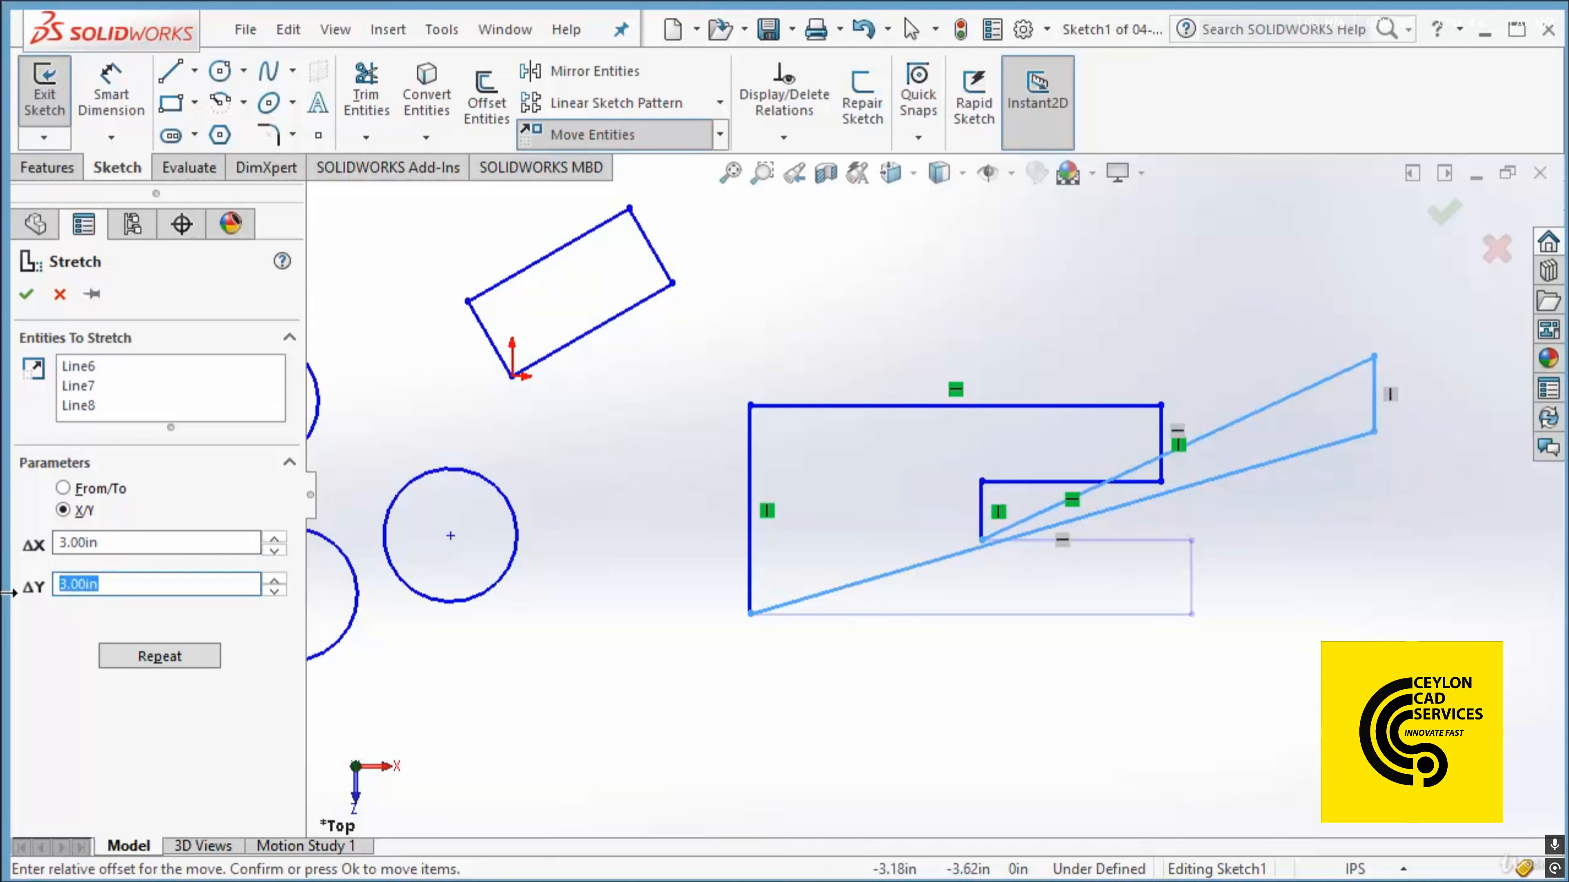
{"action": "type", "text": "0"}
{"action": "key", "text": "Return"}
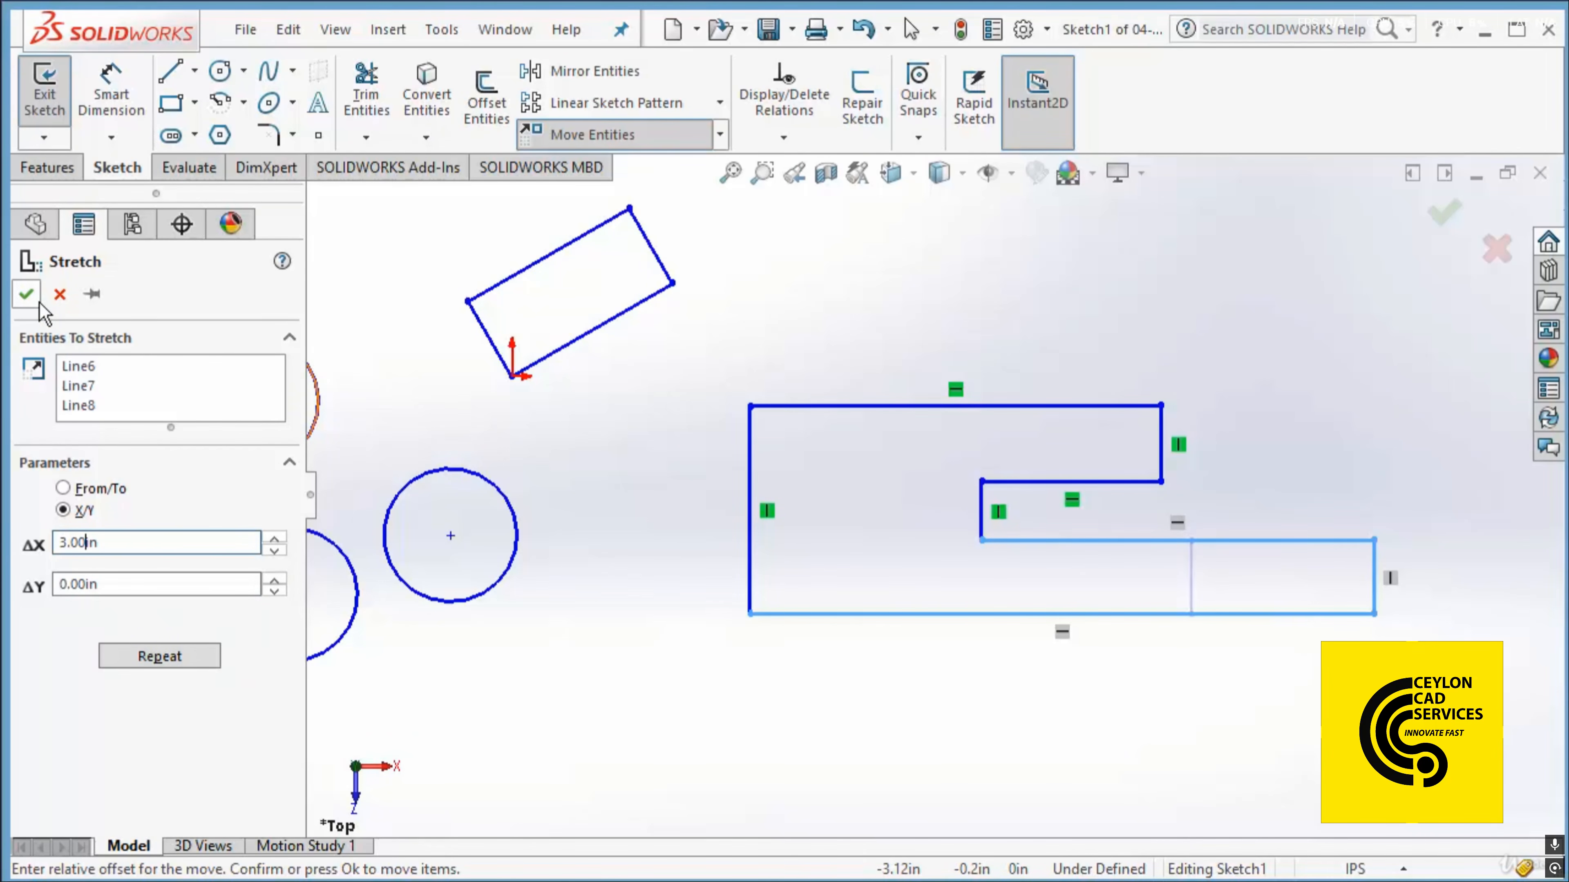
{"action": "left_click", "coordinate": [25, 295]}
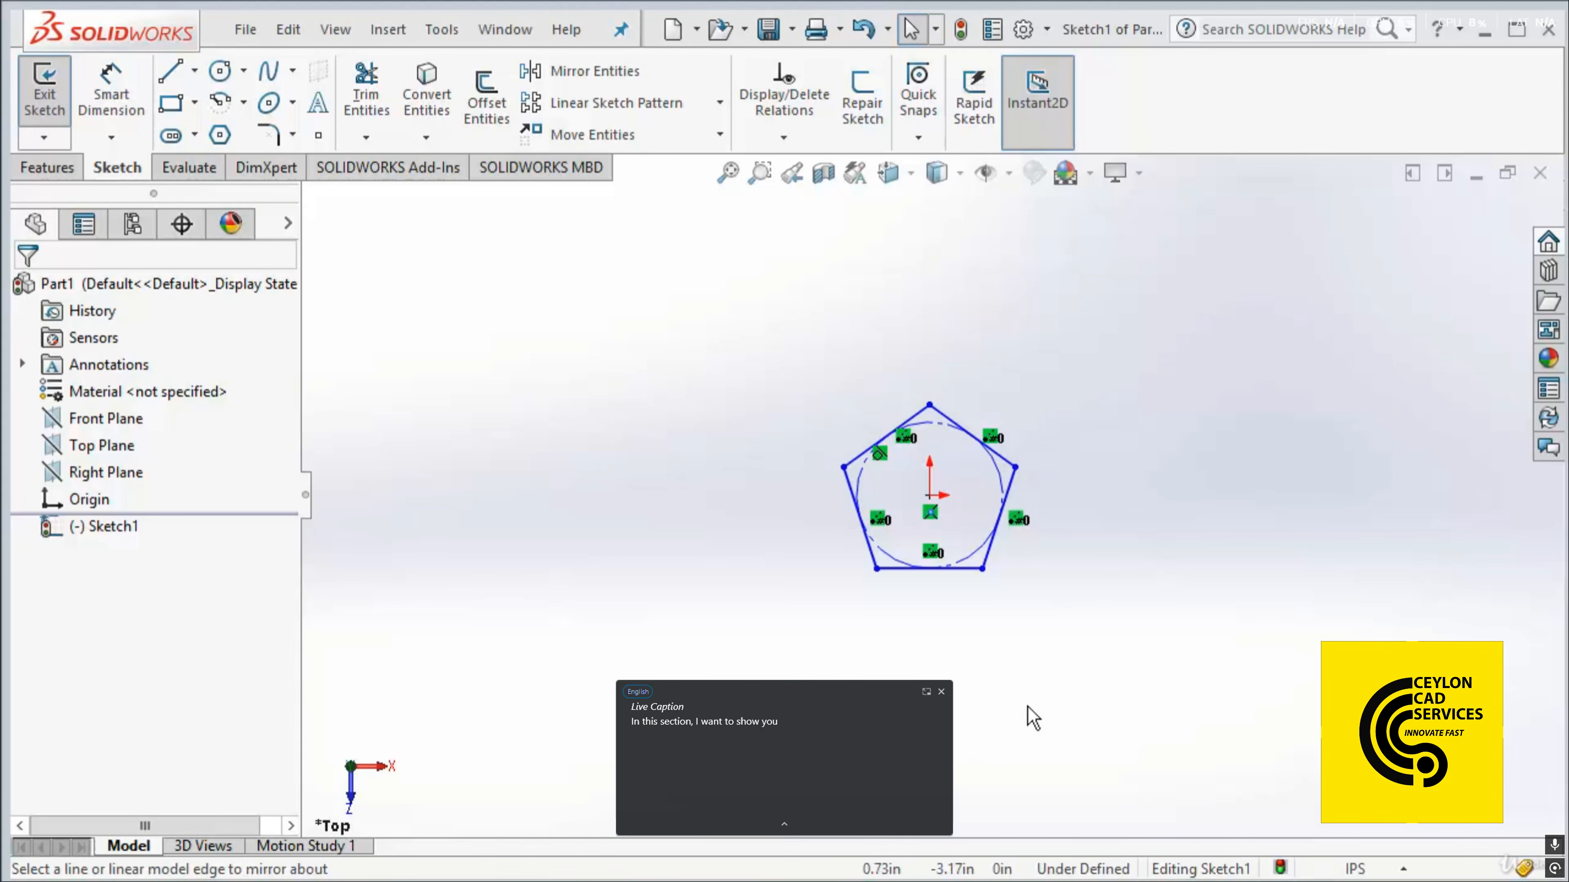
Sketch a slanted centerline to the right of the pentagon, spanning from above its upper vertex to below its base.
{"action": "left_click", "coordinate": [941, 692]}
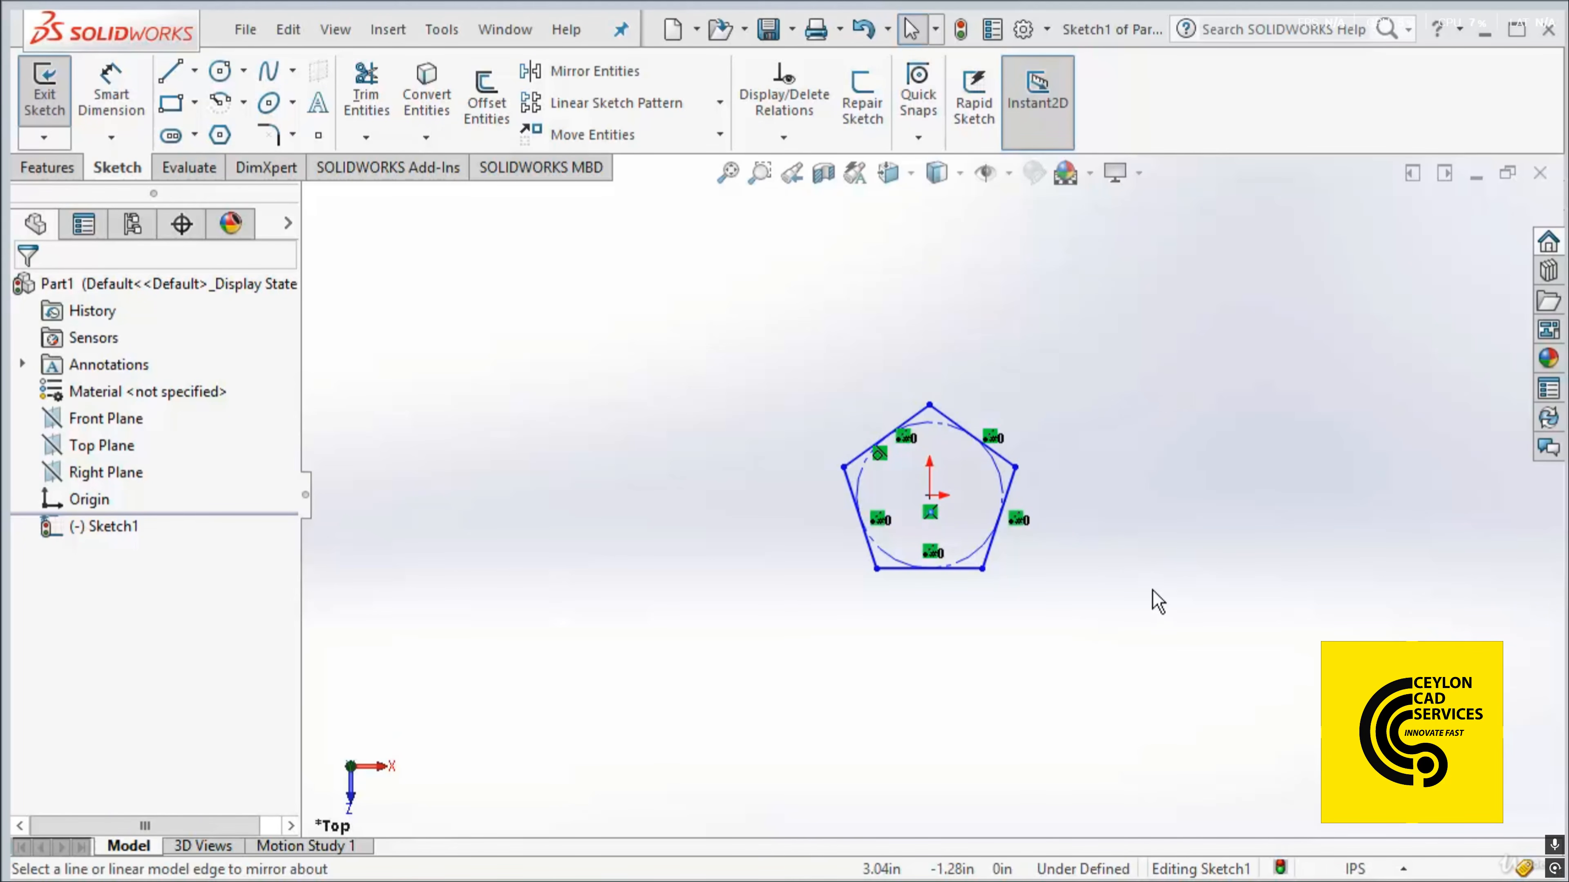
{"action": "mouse_move", "coordinate": [1121, 571]}
{"action": "middle_mouse_down", "text": "ctrl"}
{"action": "mouse_move", "coordinate": [984, 585]}
{"action": "mouse_move", "coordinate": [816, 556]}
{"action": "middle_mouse_up", "text": "ctrl"}
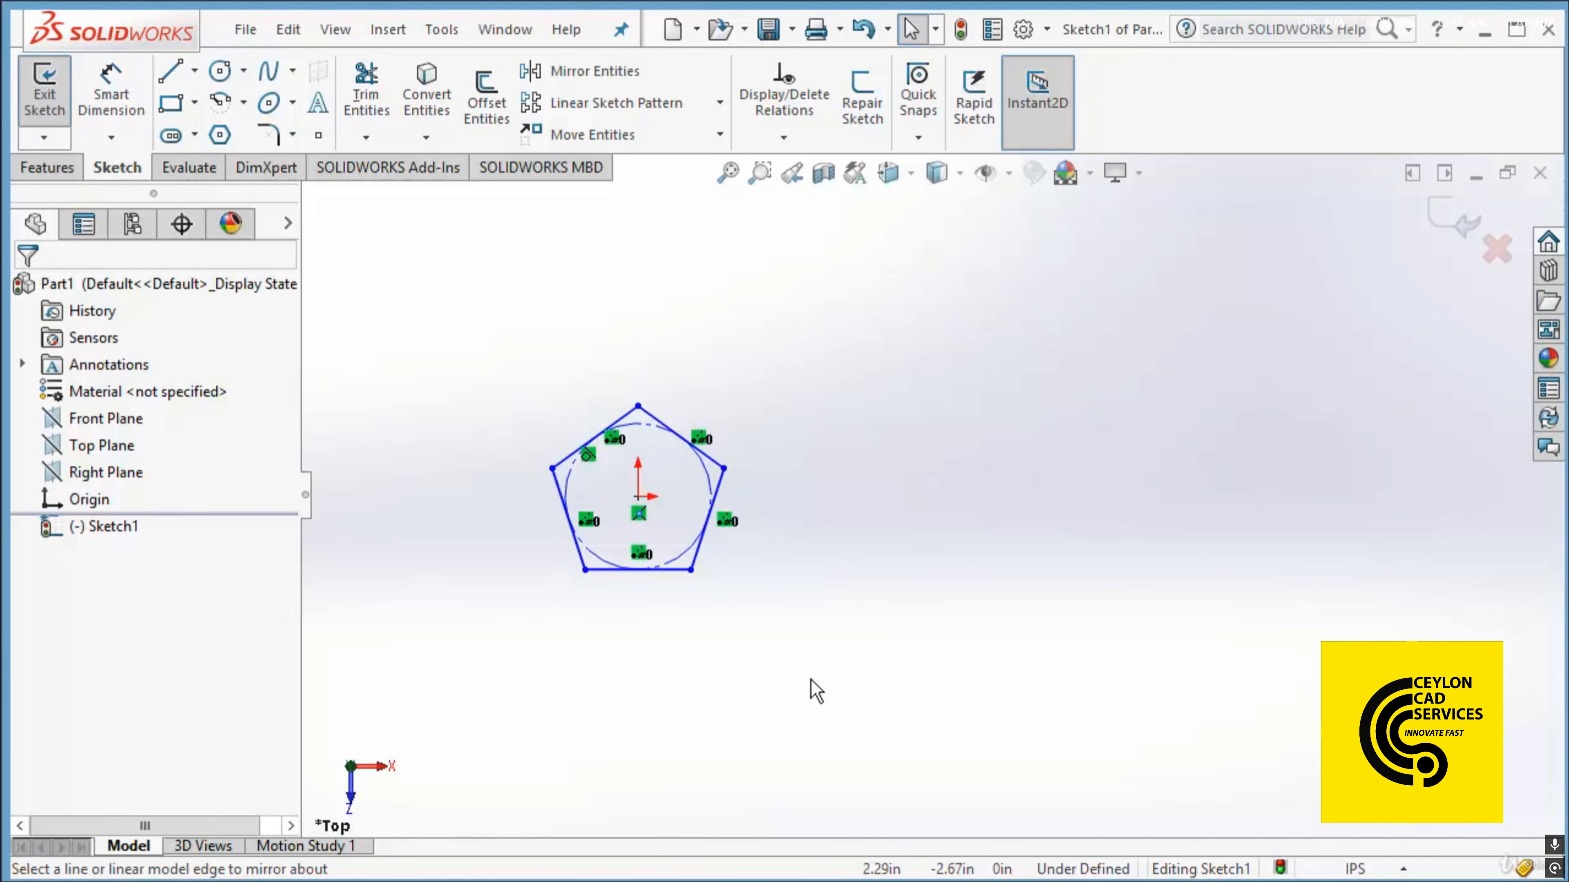
{"action": "left_click", "coordinate": [194, 70]}
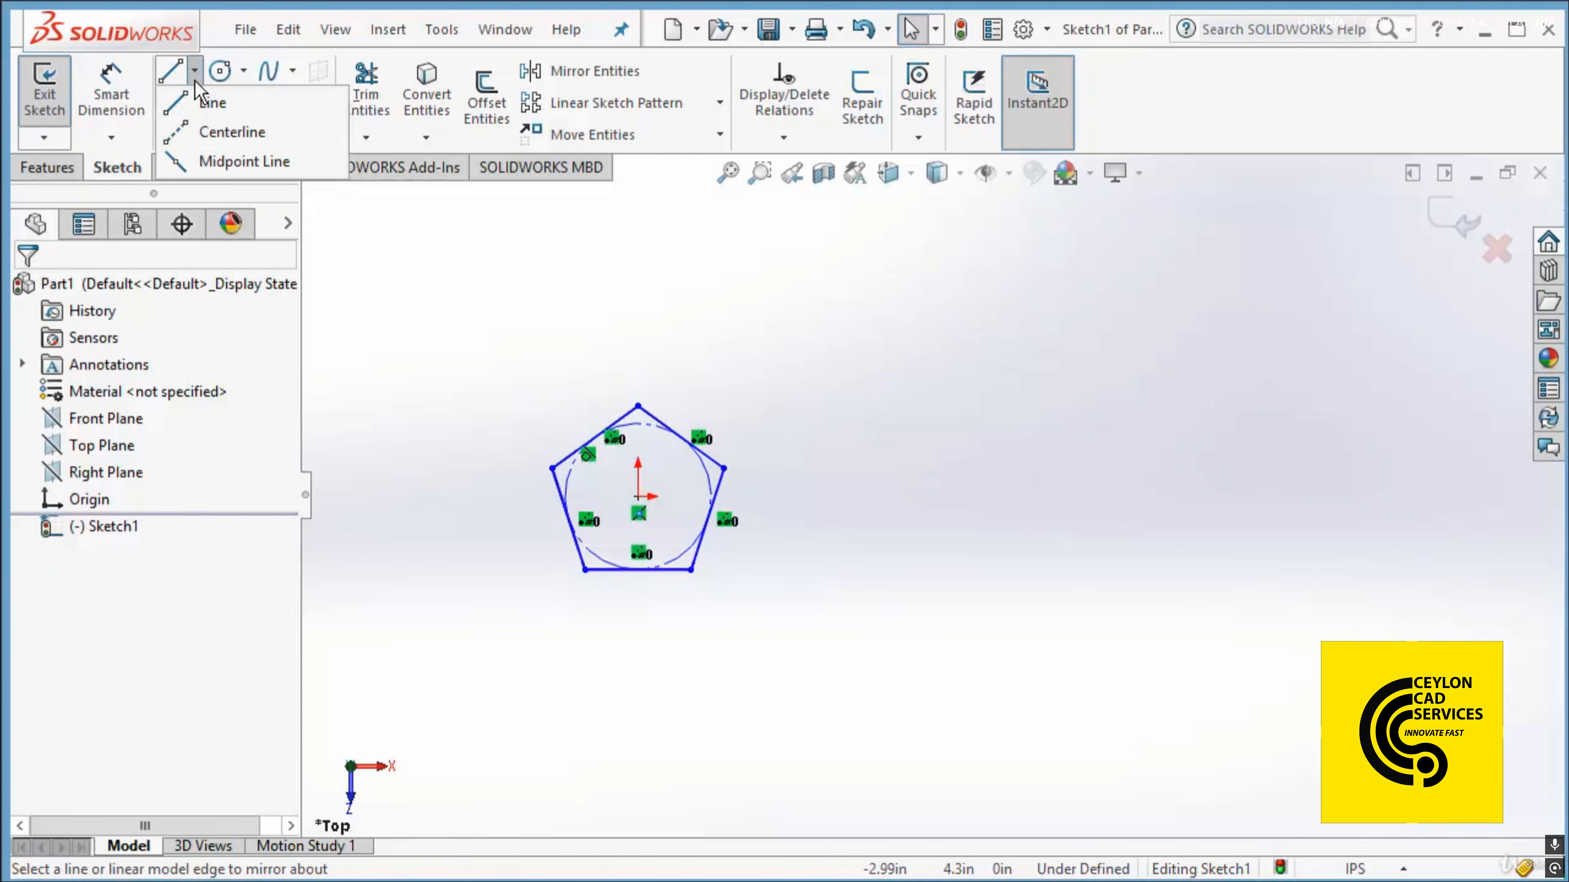
{"action": "left_click", "coordinate": [207, 132]}
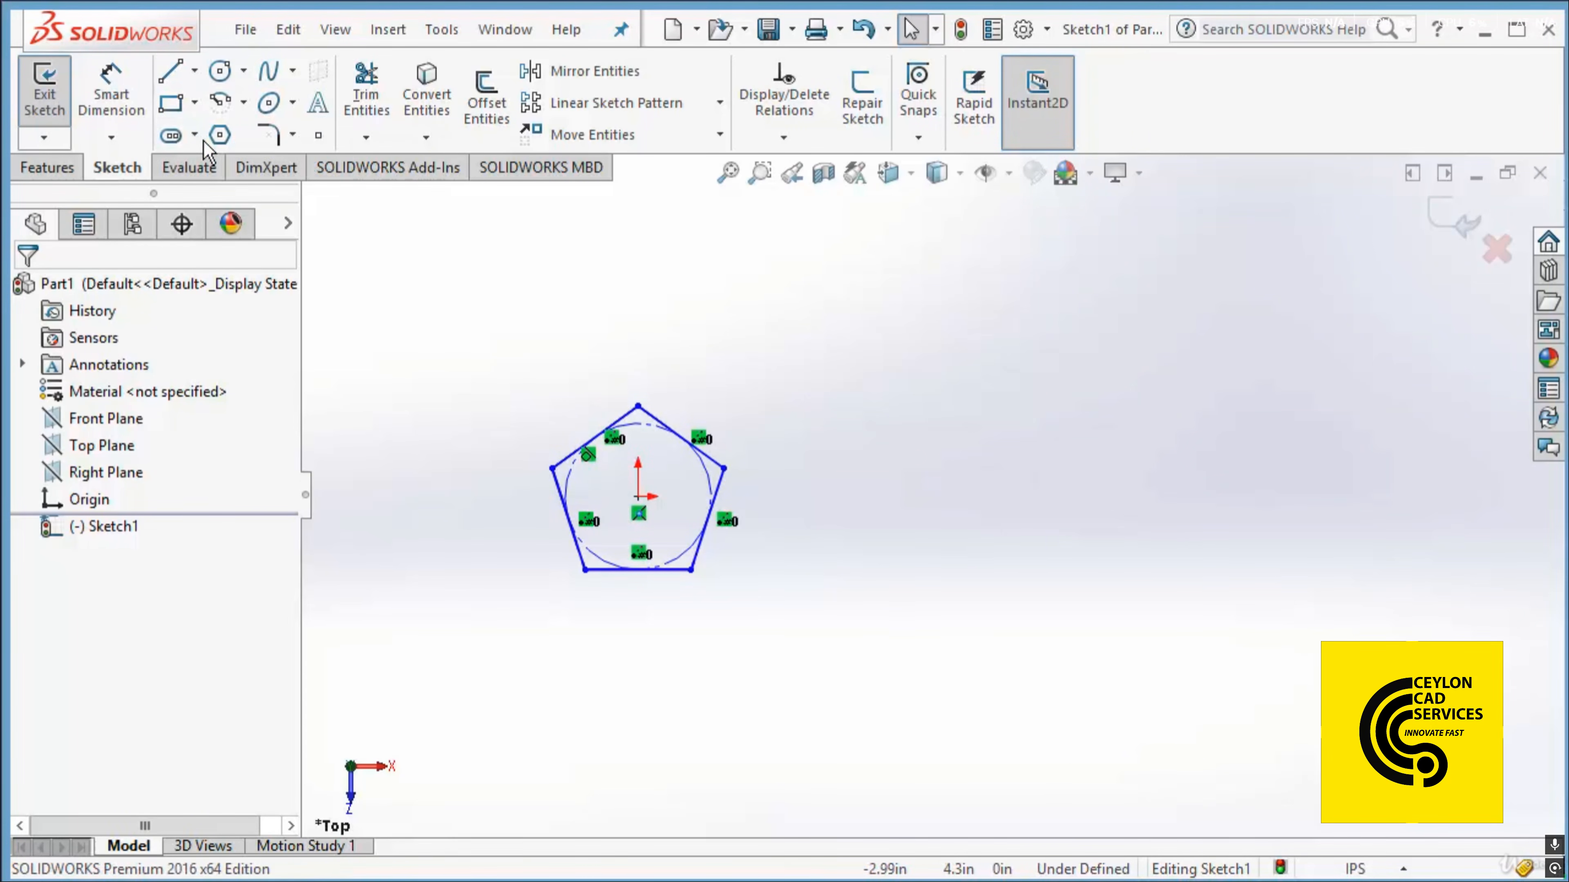
{"action": "left_click", "coordinate": [950, 327]}
{"action": "left_click", "coordinate": [867, 688]}
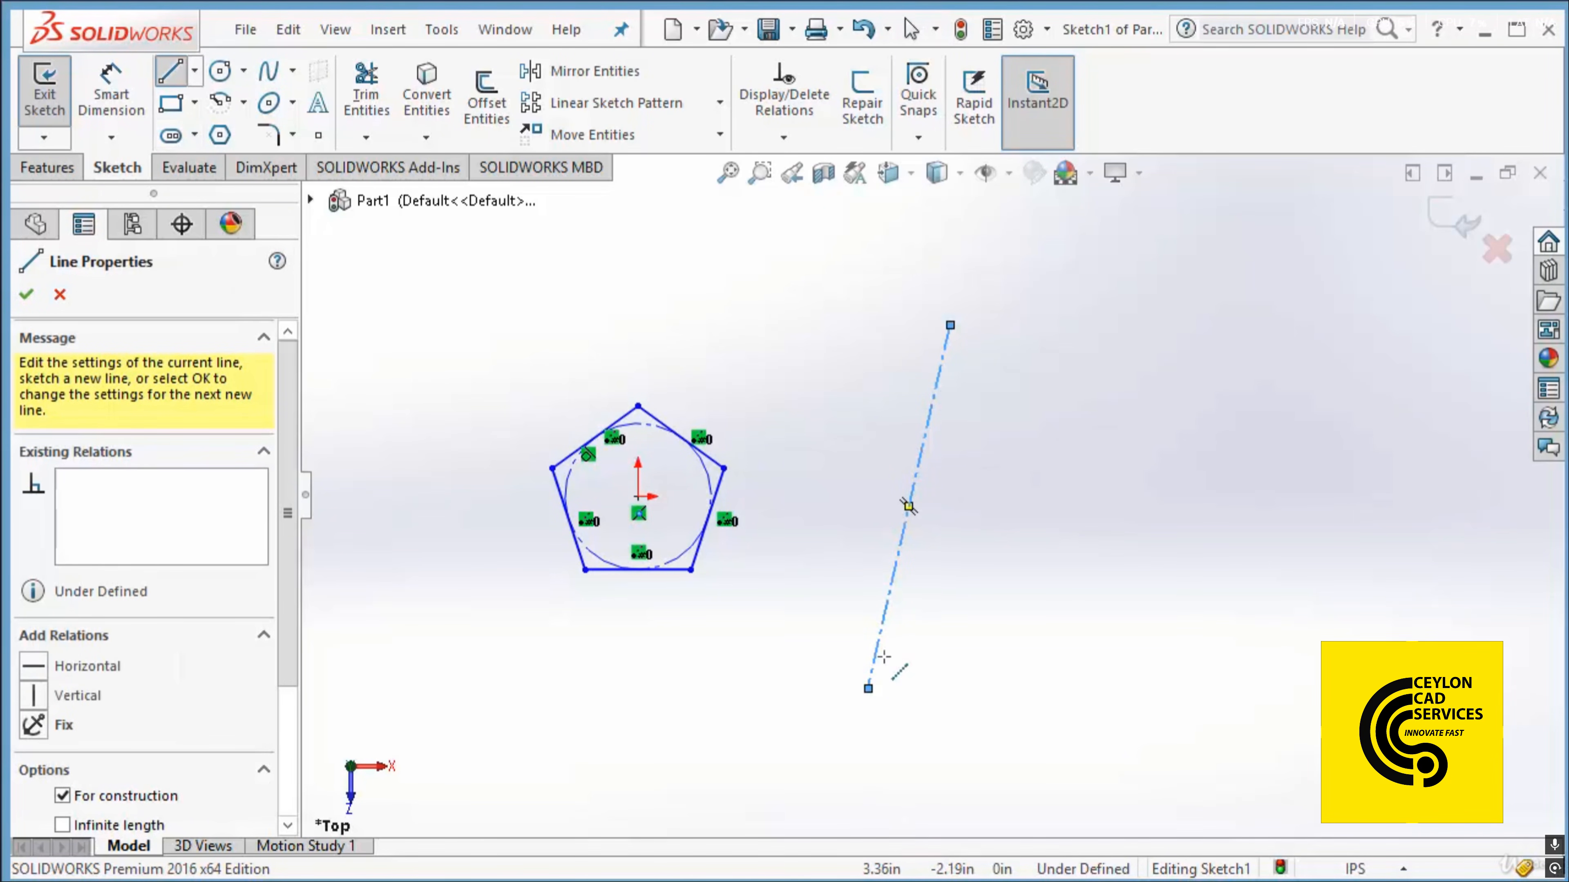
{"action": "left_click", "coordinate": [25, 294]}
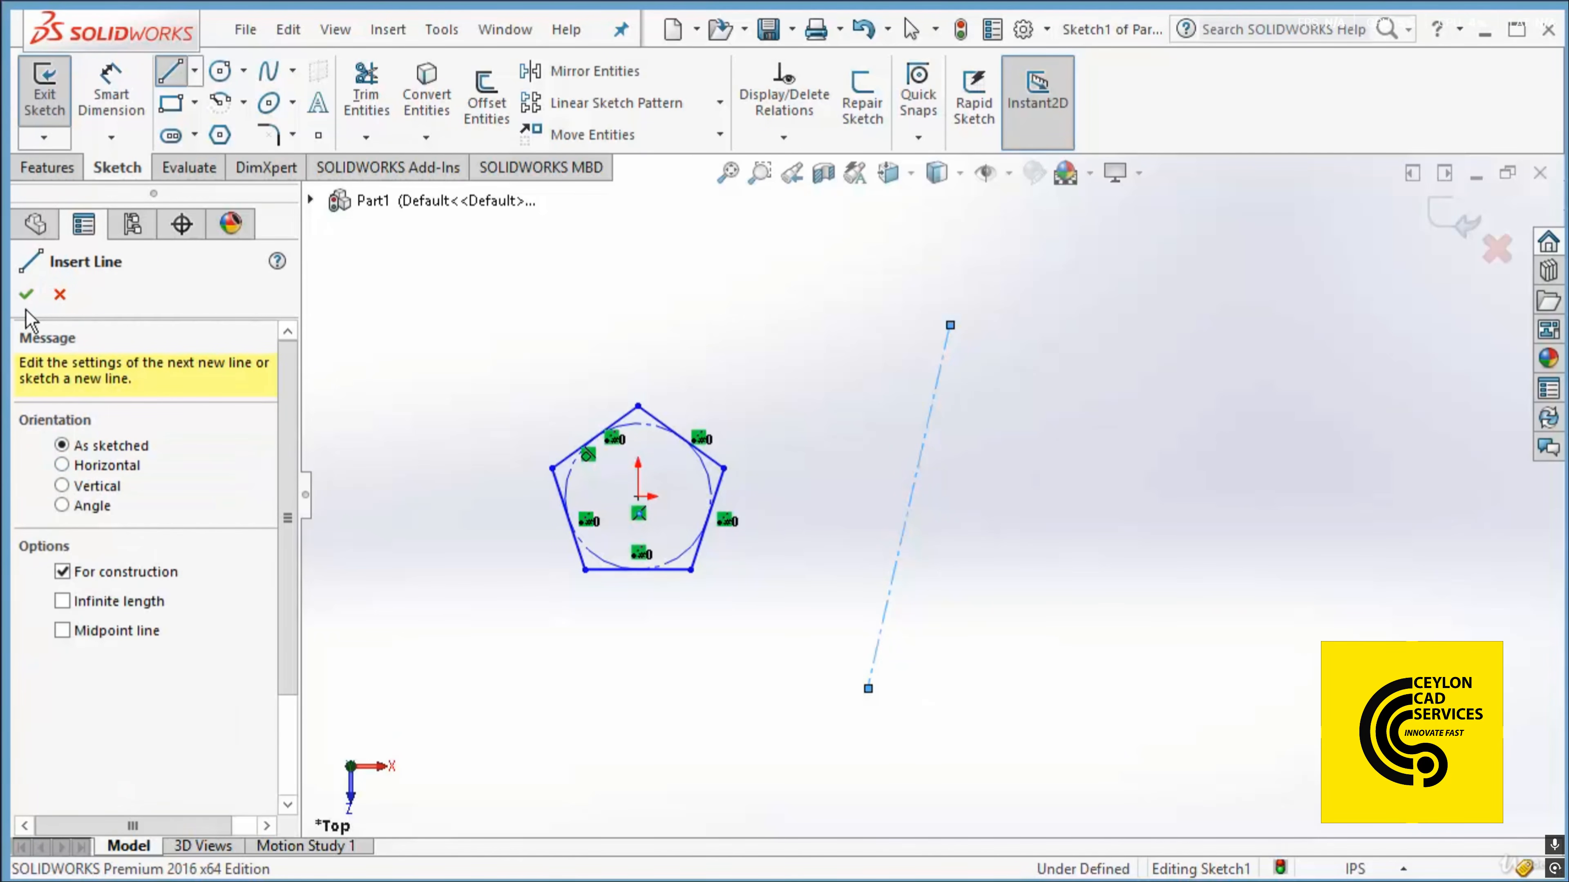
{"action": "left_click", "coordinate": [26, 294]}
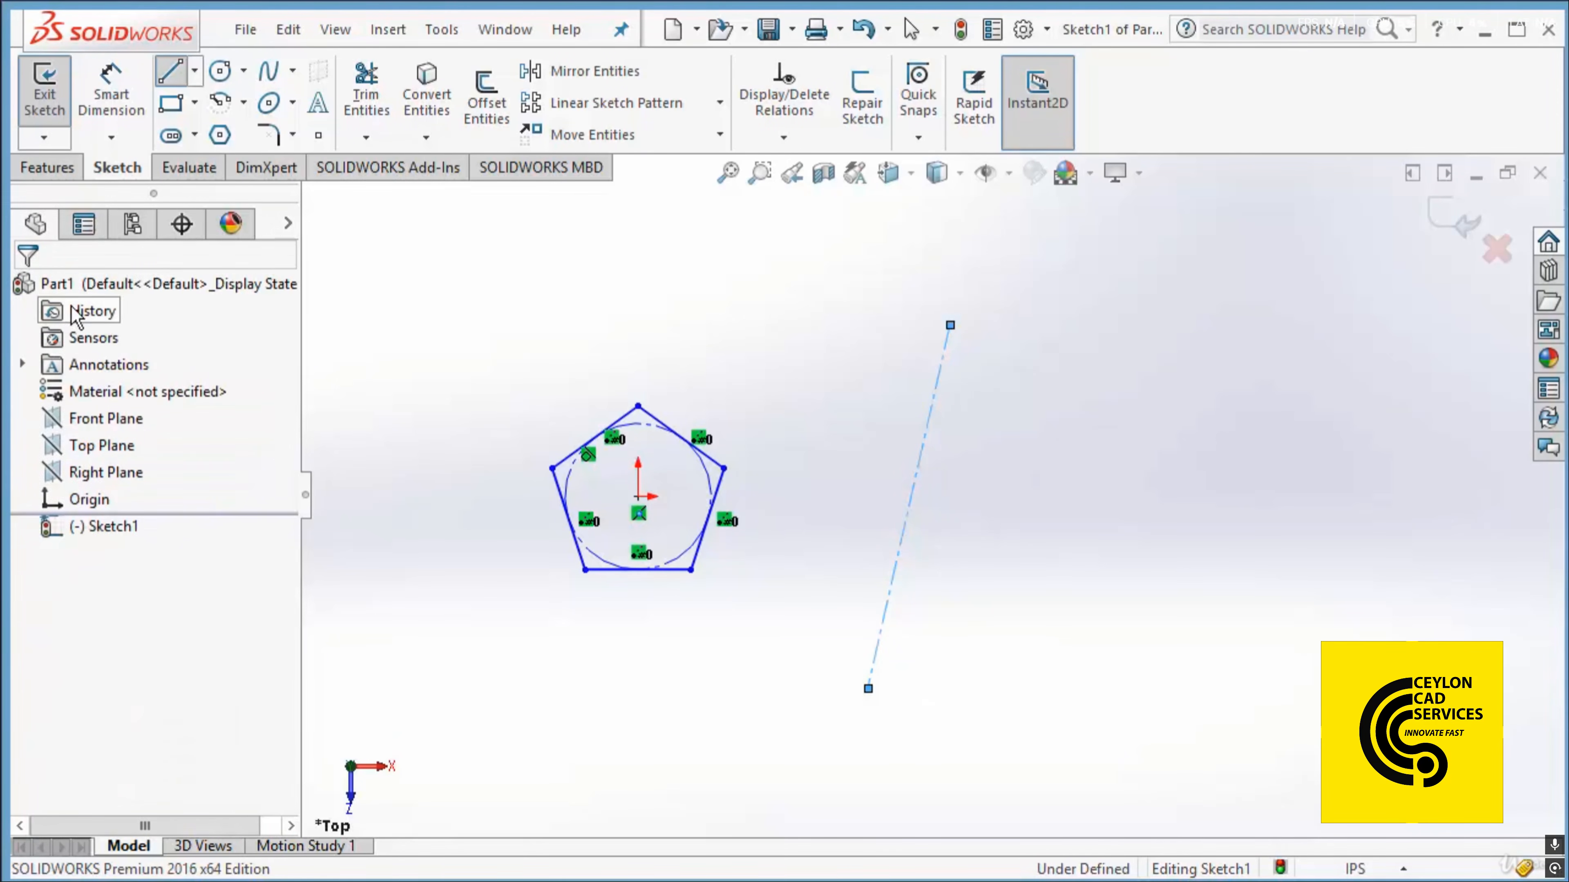
Mirror the pentagon and its construction circle about the slanted centerline, clearing the preselected line from the entities and keeping the original as a copy.
{"action": "left_click", "coordinate": [589, 72]}
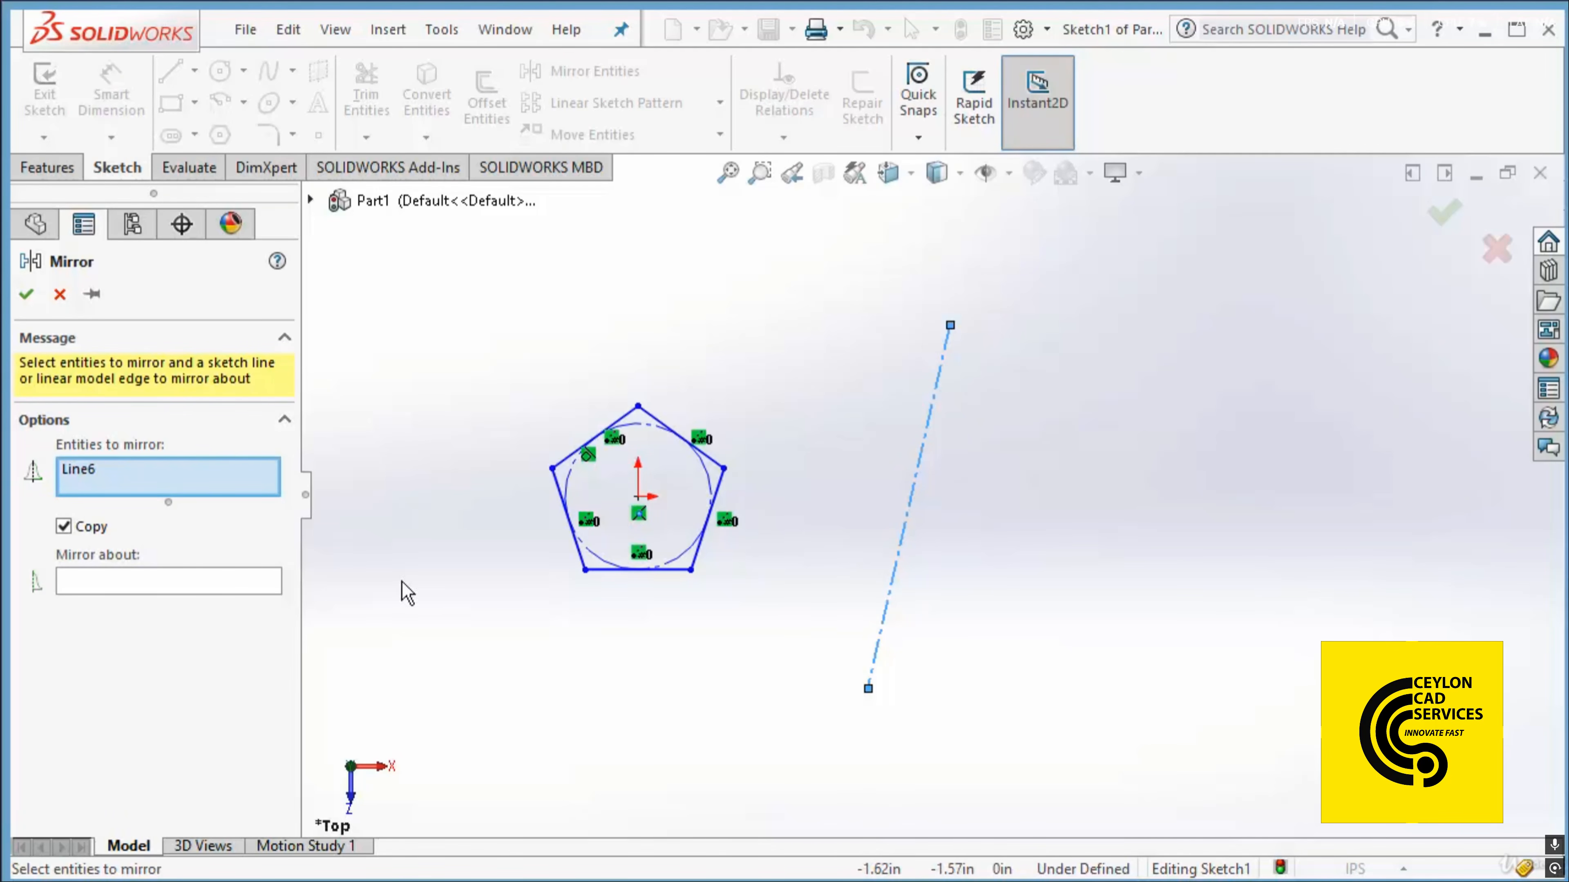
{"action": "left_click", "coordinate": [83, 475]}
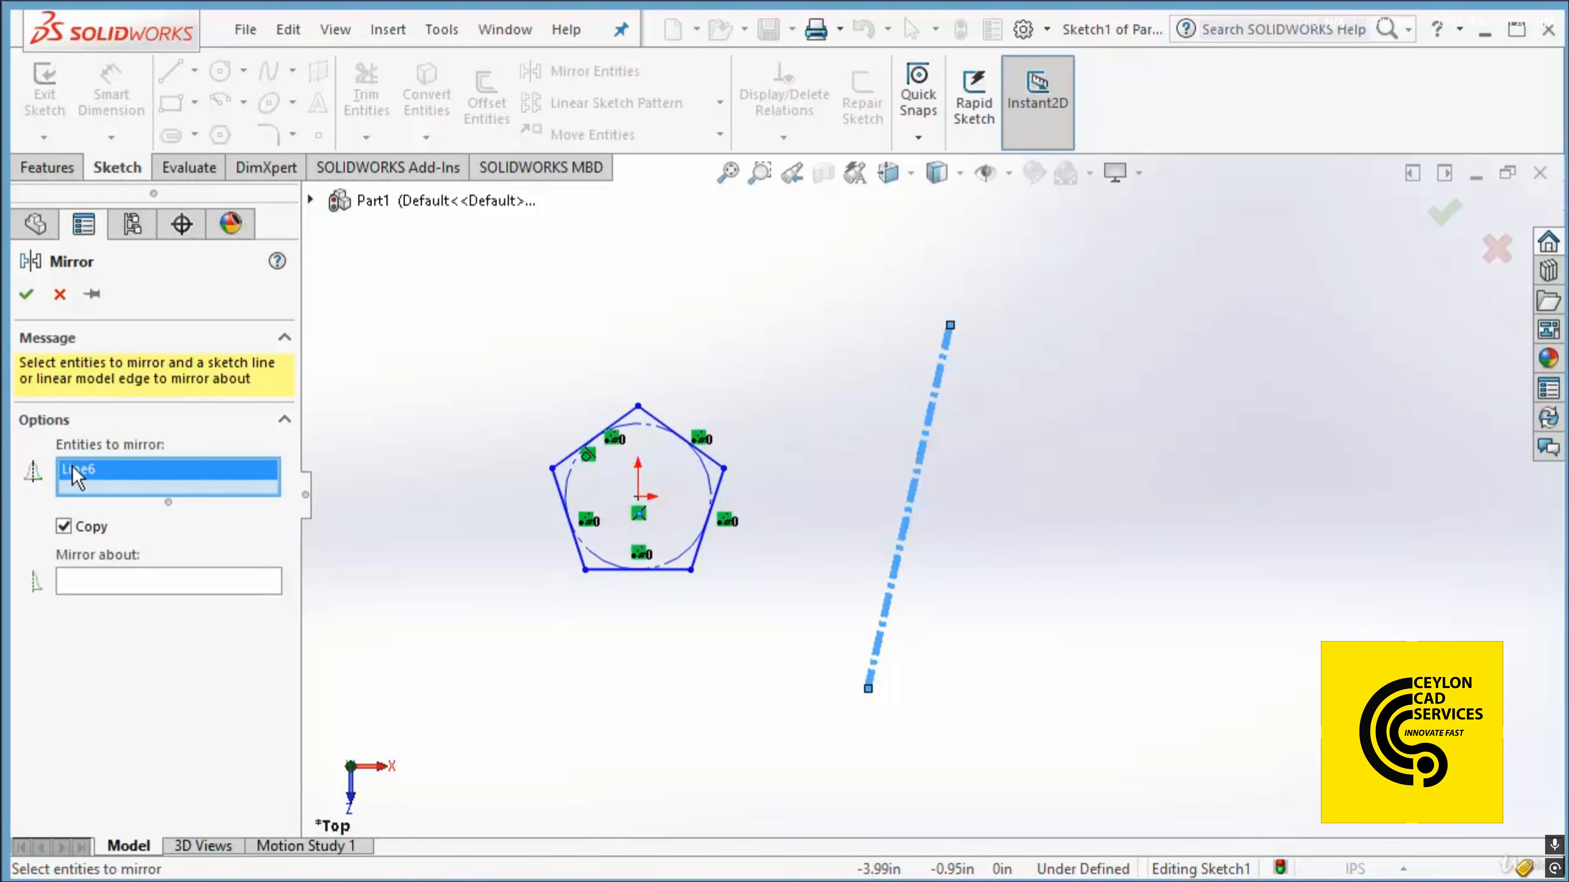
{"action": "right_click", "coordinate": [79, 478]}
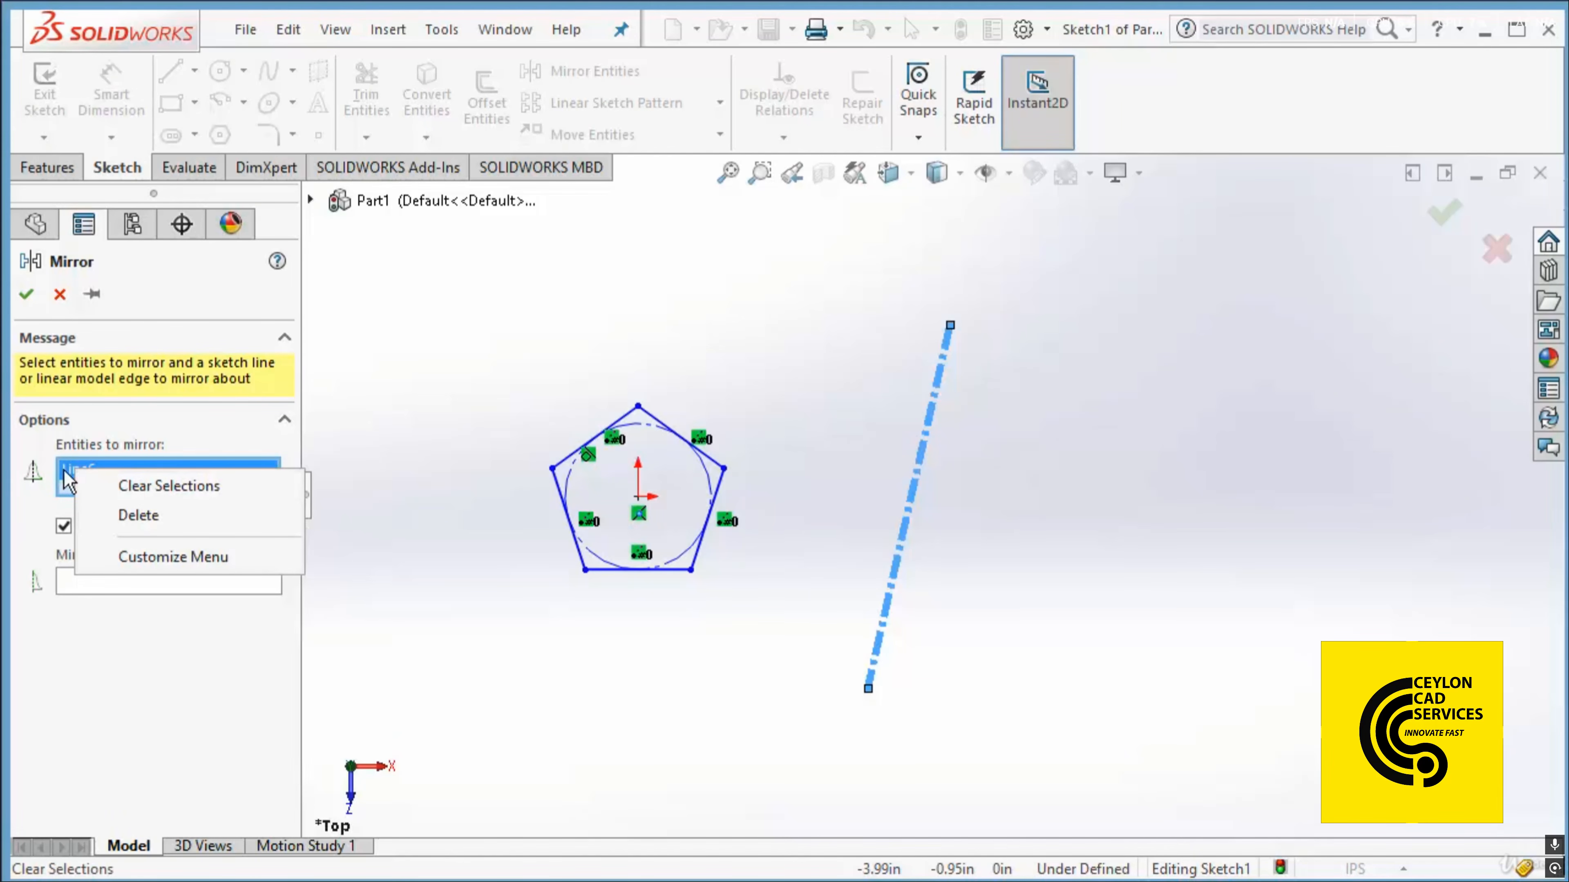
{"action": "left_click", "coordinate": [154, 488]}
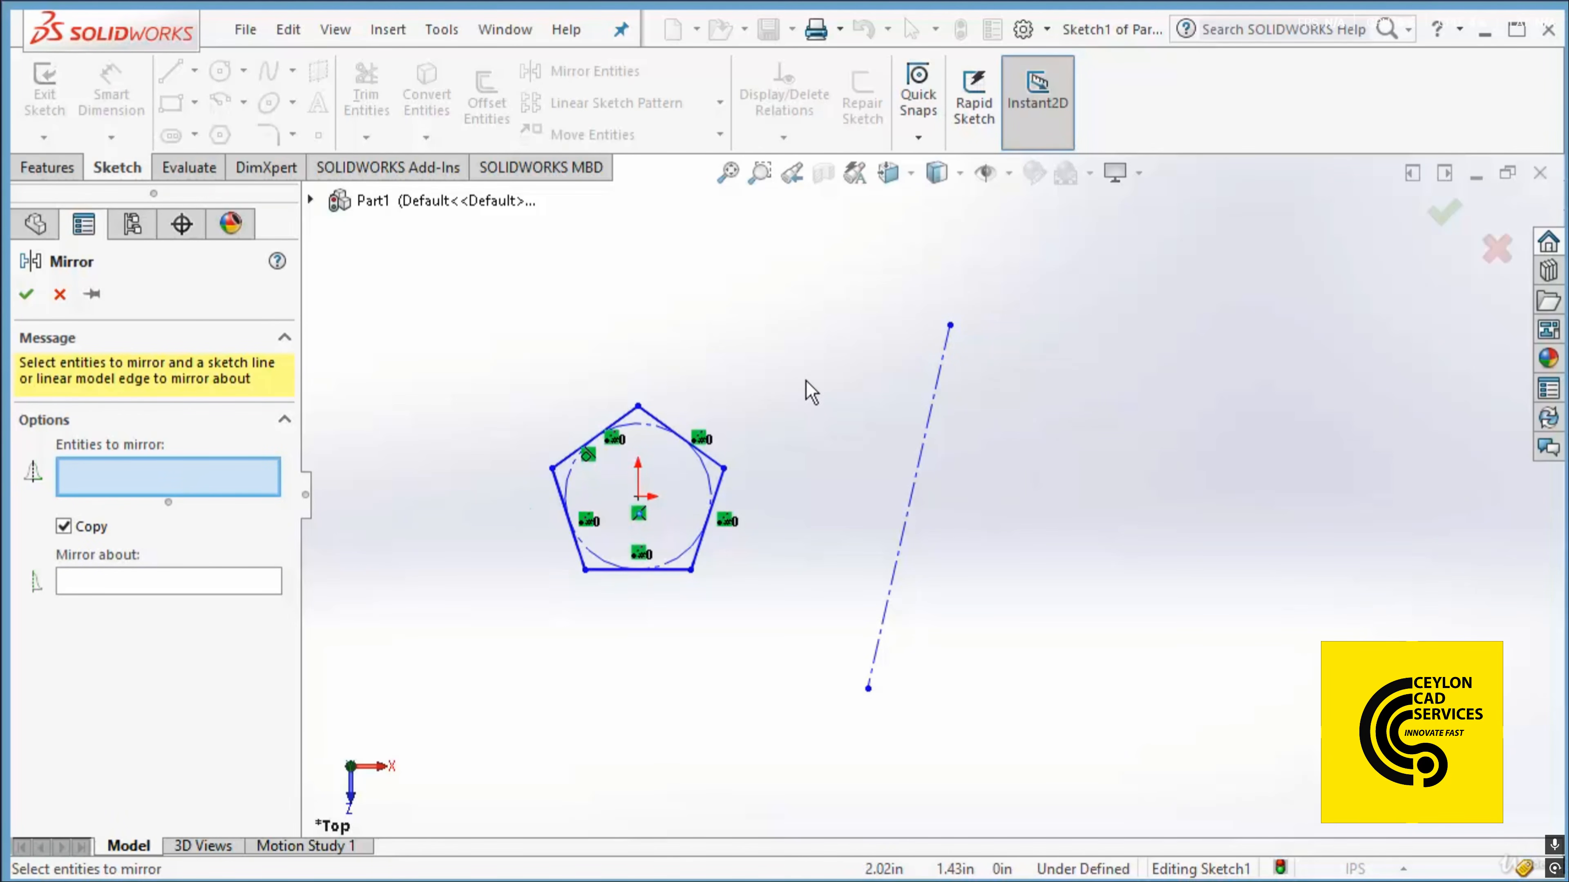
{"action": "left_click_drag", "start_coordinate": [814, 347], "coordinate": [502, 615]}
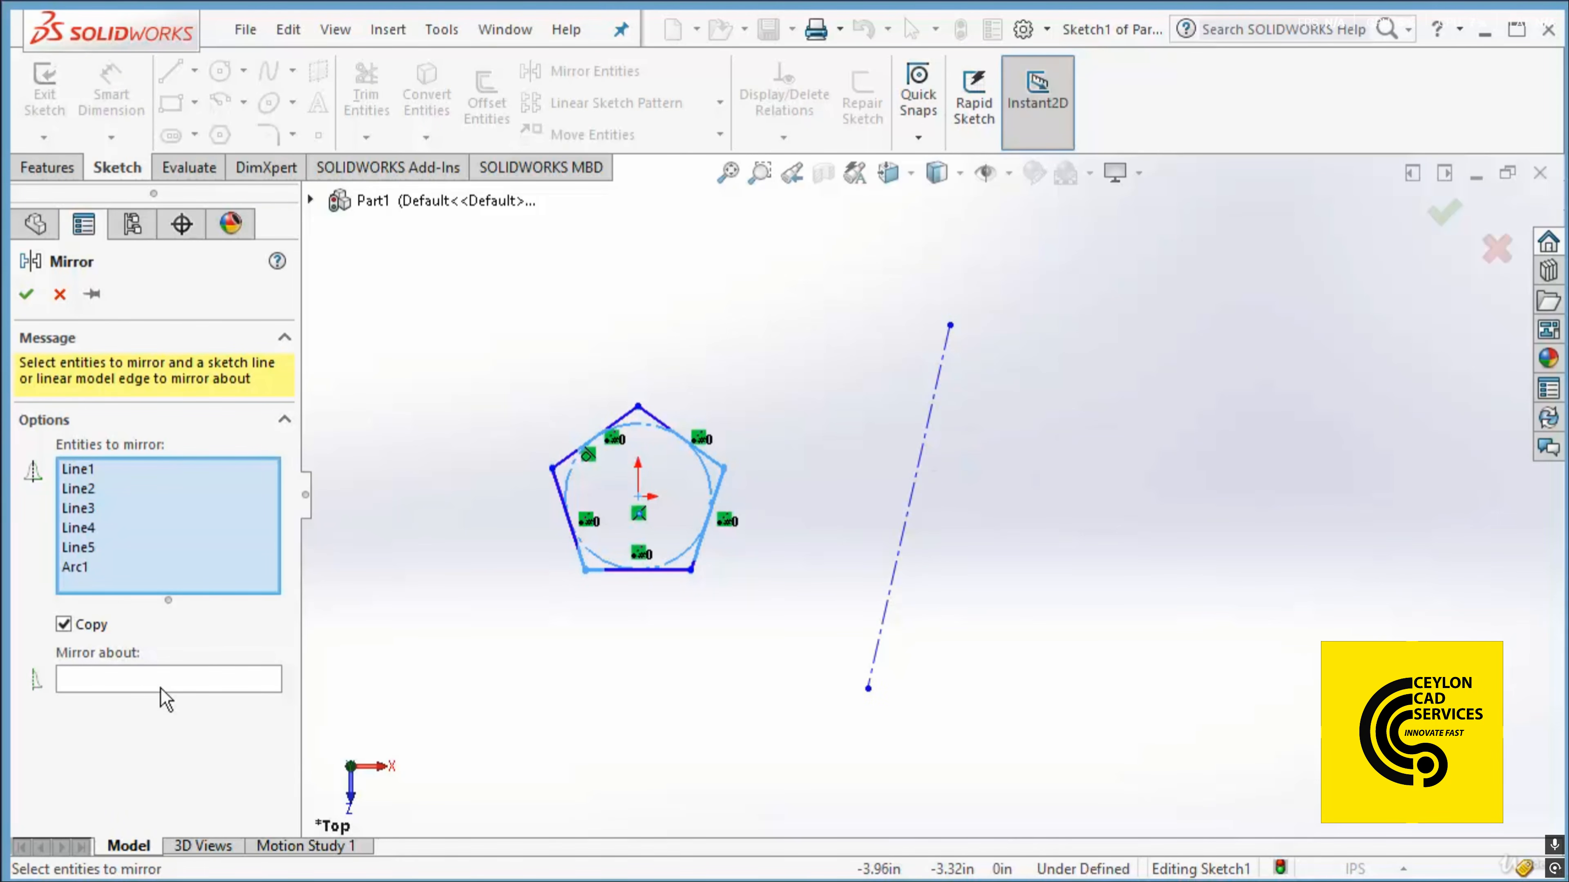
{"action": "left_click", "coordinate": [99, 686]}
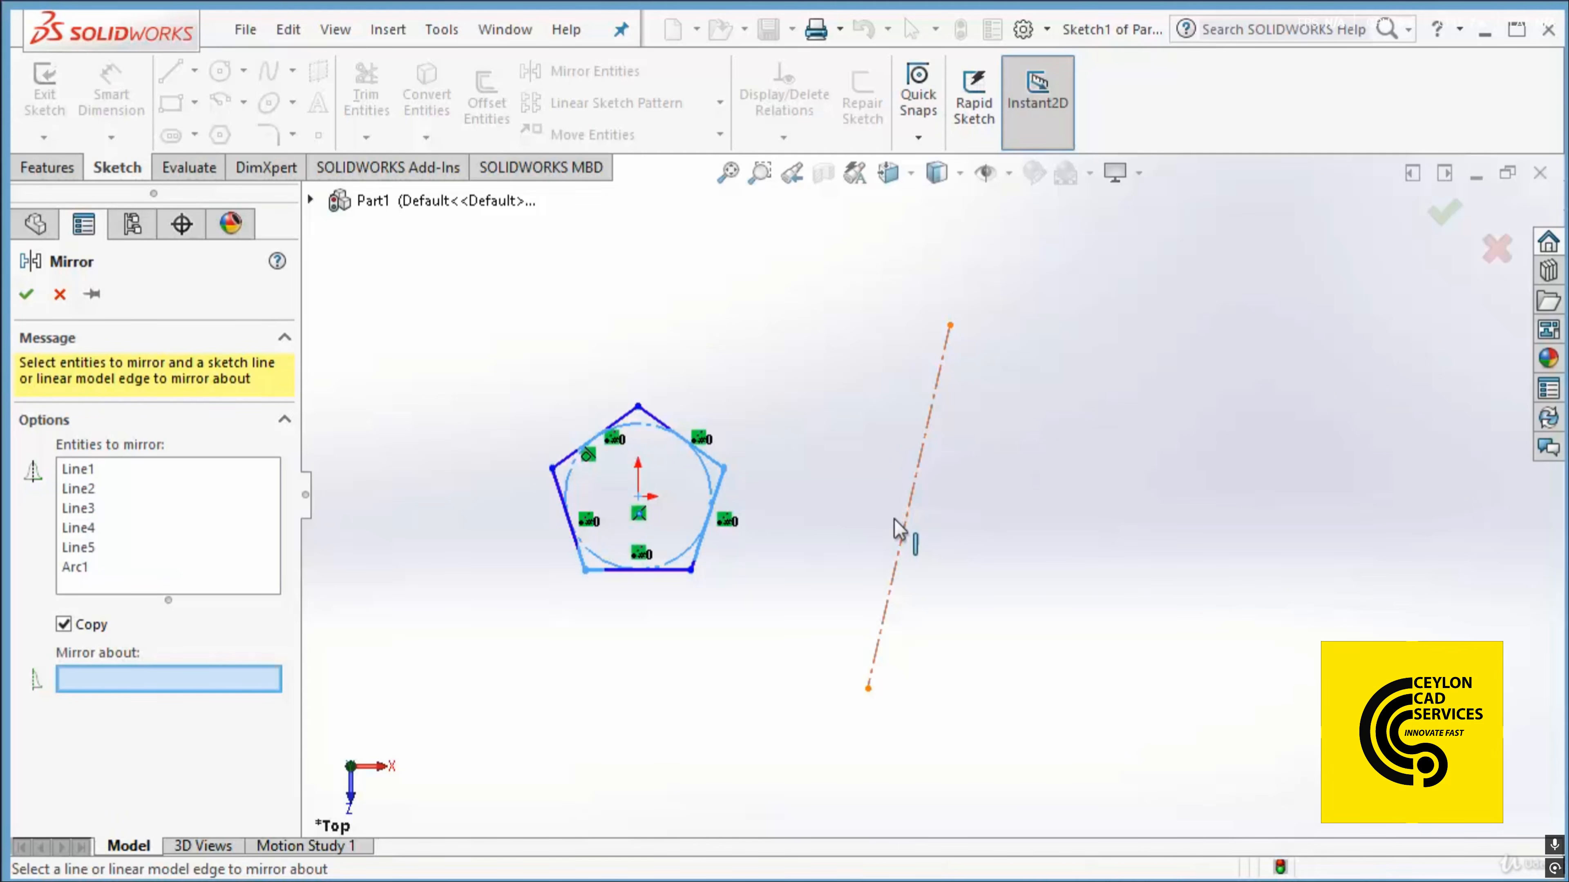
{"action": "left_click", "coordinate": [903, 533]}
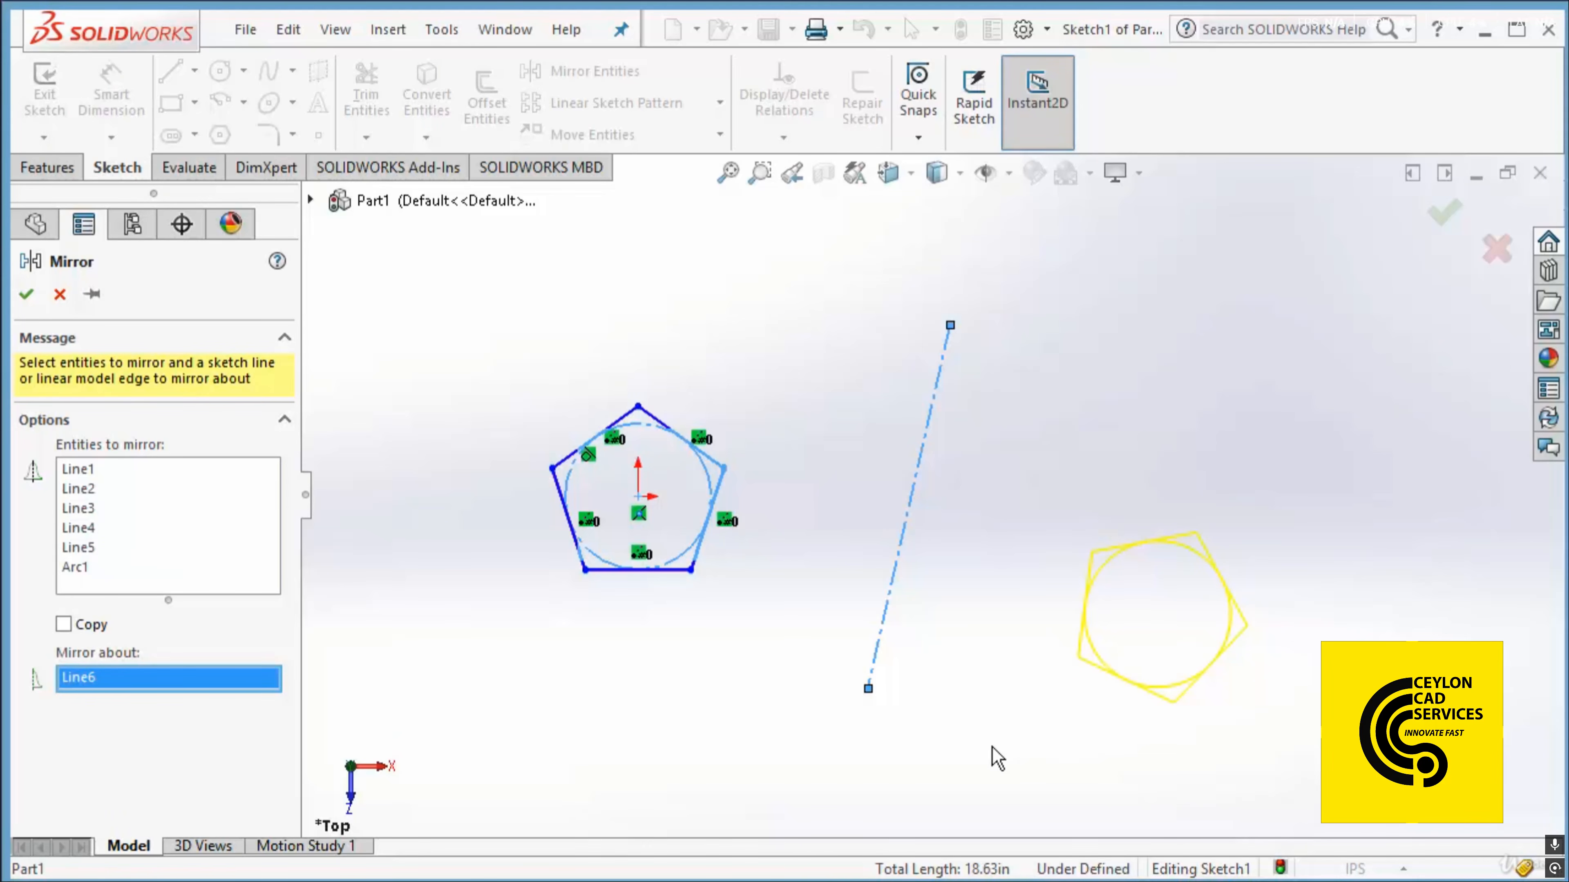
{"action": "left_click", "coordinate": [99, 629]}
{"action": "left_click", "coordinate": [26, 294]}
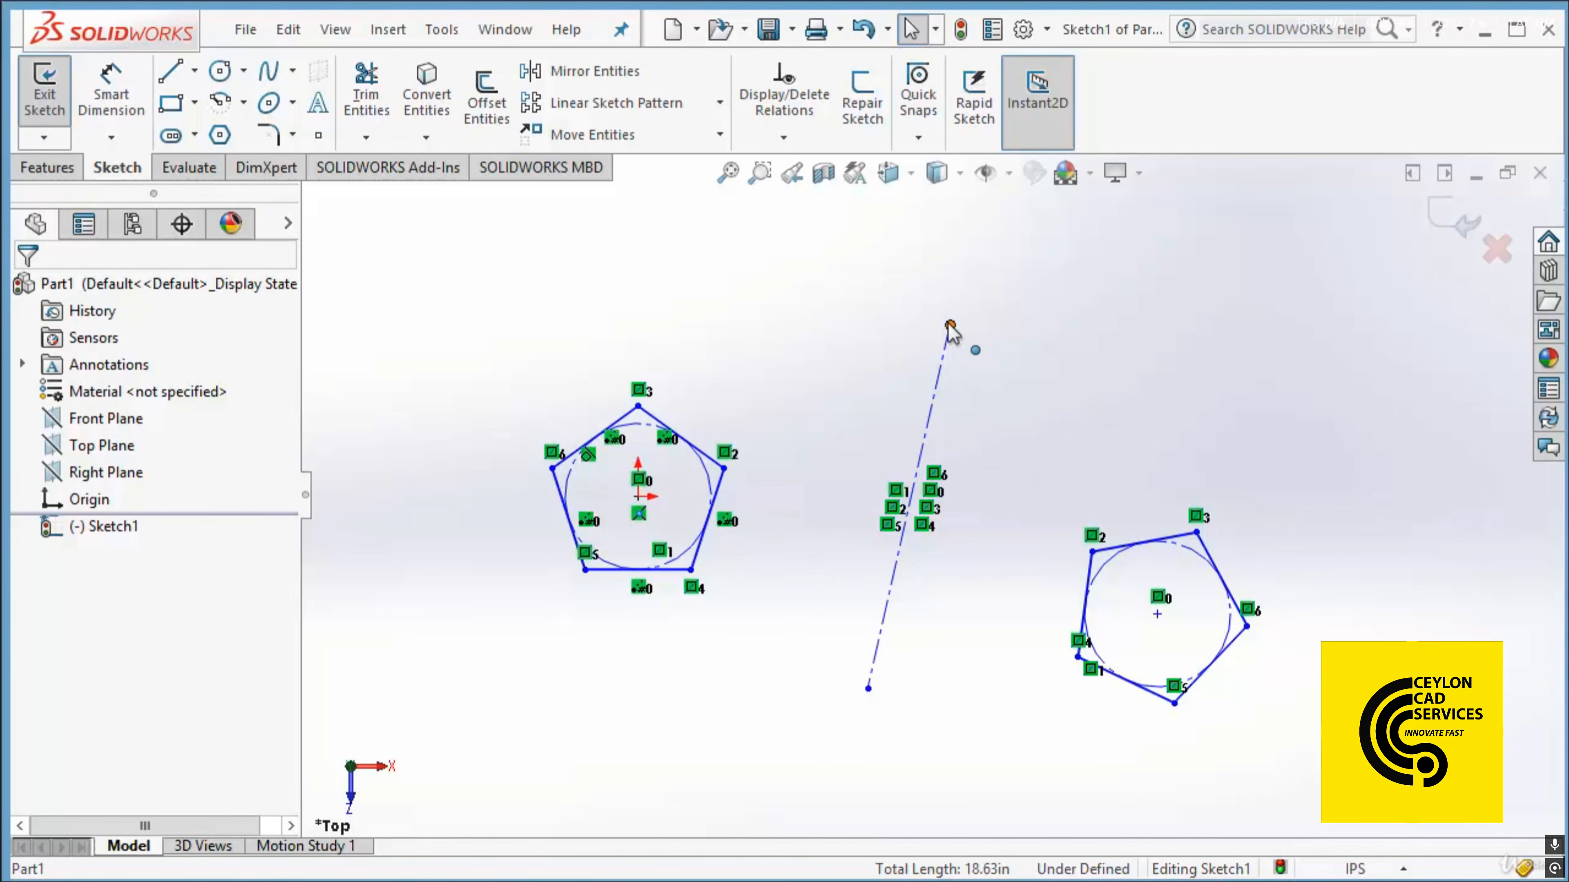
Move the centerline's upper endpoint to about X 4.65, Y 2.42 in and its lower endpoint to about X 3.74, Y -2.77 in.
{"action": "left_click_drag", "start_coordinate": [950, 325], "coordinate": [997, 330]}
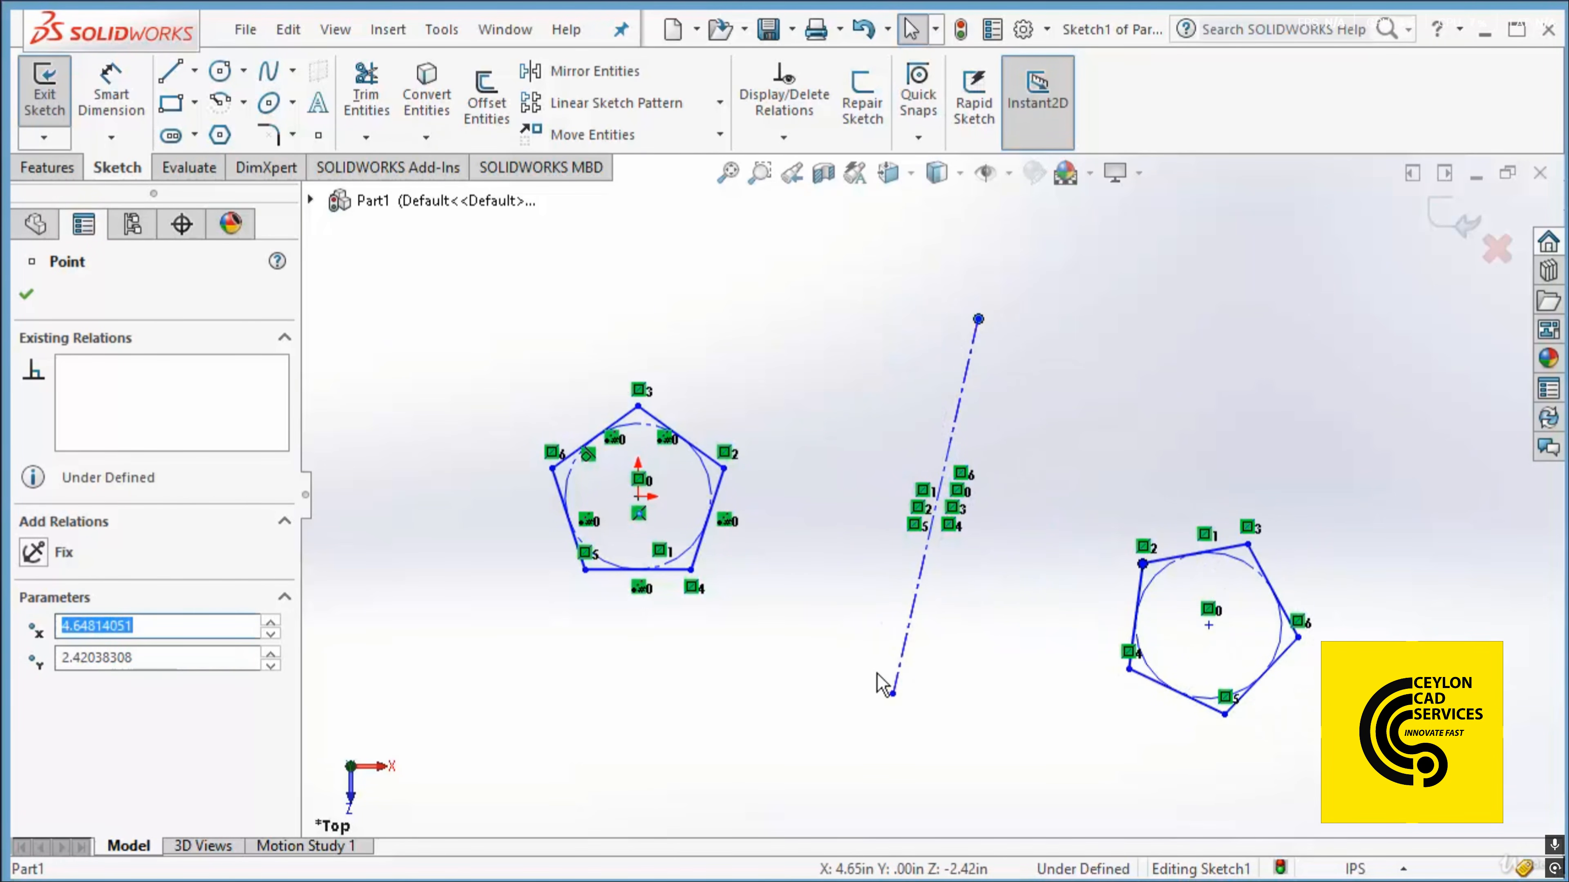
{"action": "mouse_move", "coordinate": [893, 694]}
{"action": "left_mouse_down"}
{"action": "mouse_move", "coordinate": [987, 705]}
{"action": "mouse_move", "coordinate": [938, 707]}
{"action": "mouse_move", "coordinate": [912, 639]}
{"action": "mouse_move", "coordinate": [947, 628]}
{"action": "mouse_move", "coordinate": [918, 714]}
{"action": "mouse_move", "coordinate": [912, 700]}
{"action": "left_mouse_up"}
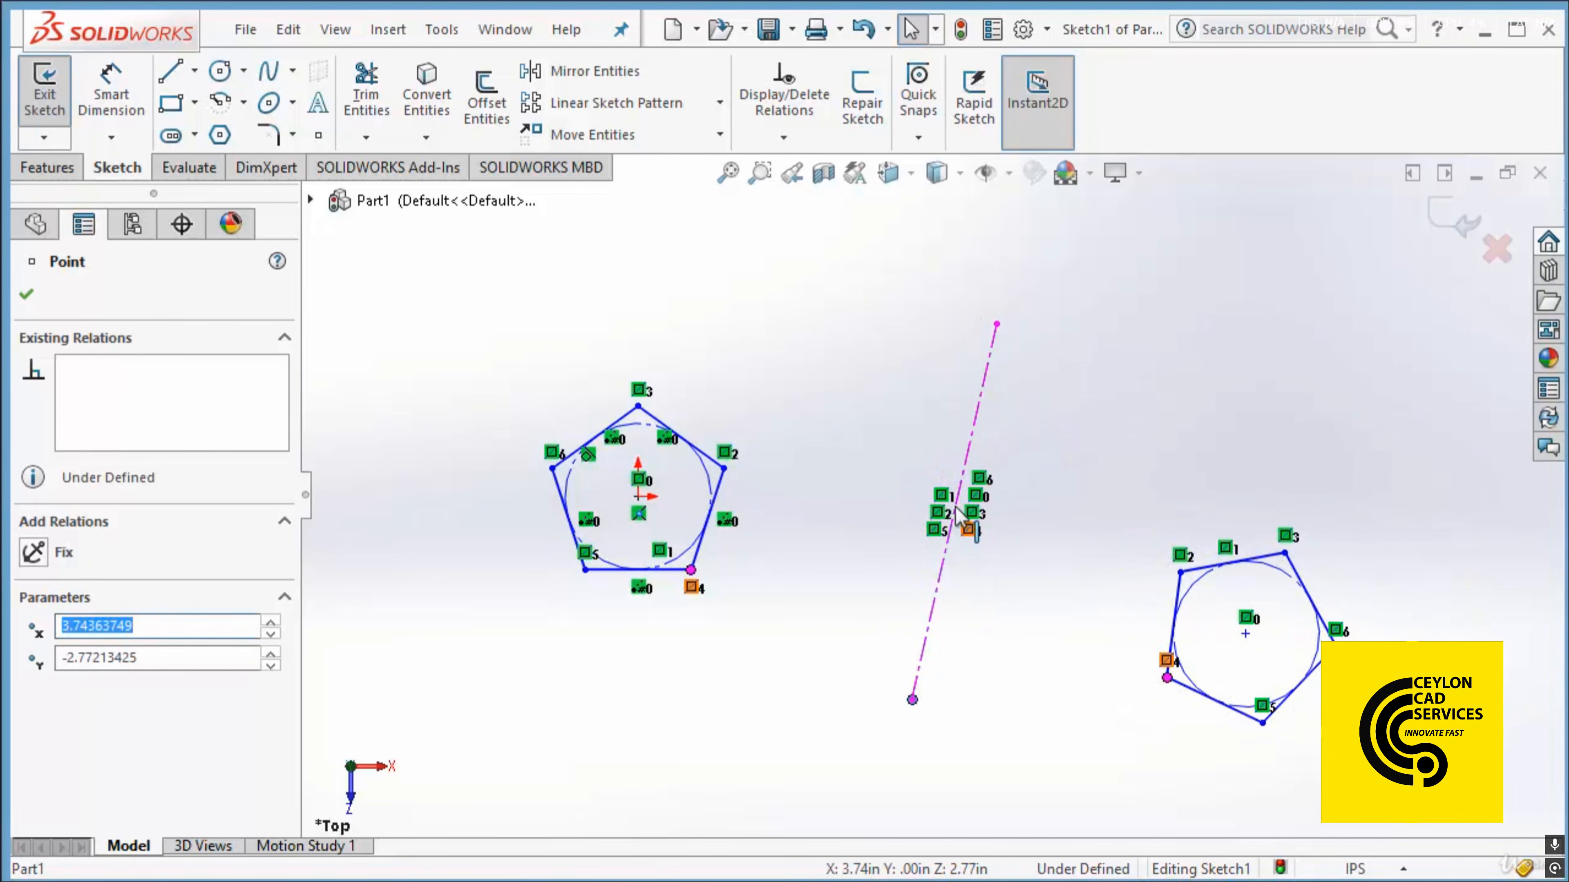
Highlight the entities linked by the centerline's first symmetric relation, and move its lower endpoint to about X 3.84, Y -2.49 in.
{"action": "left_click", "coordinate": [944, 493]}
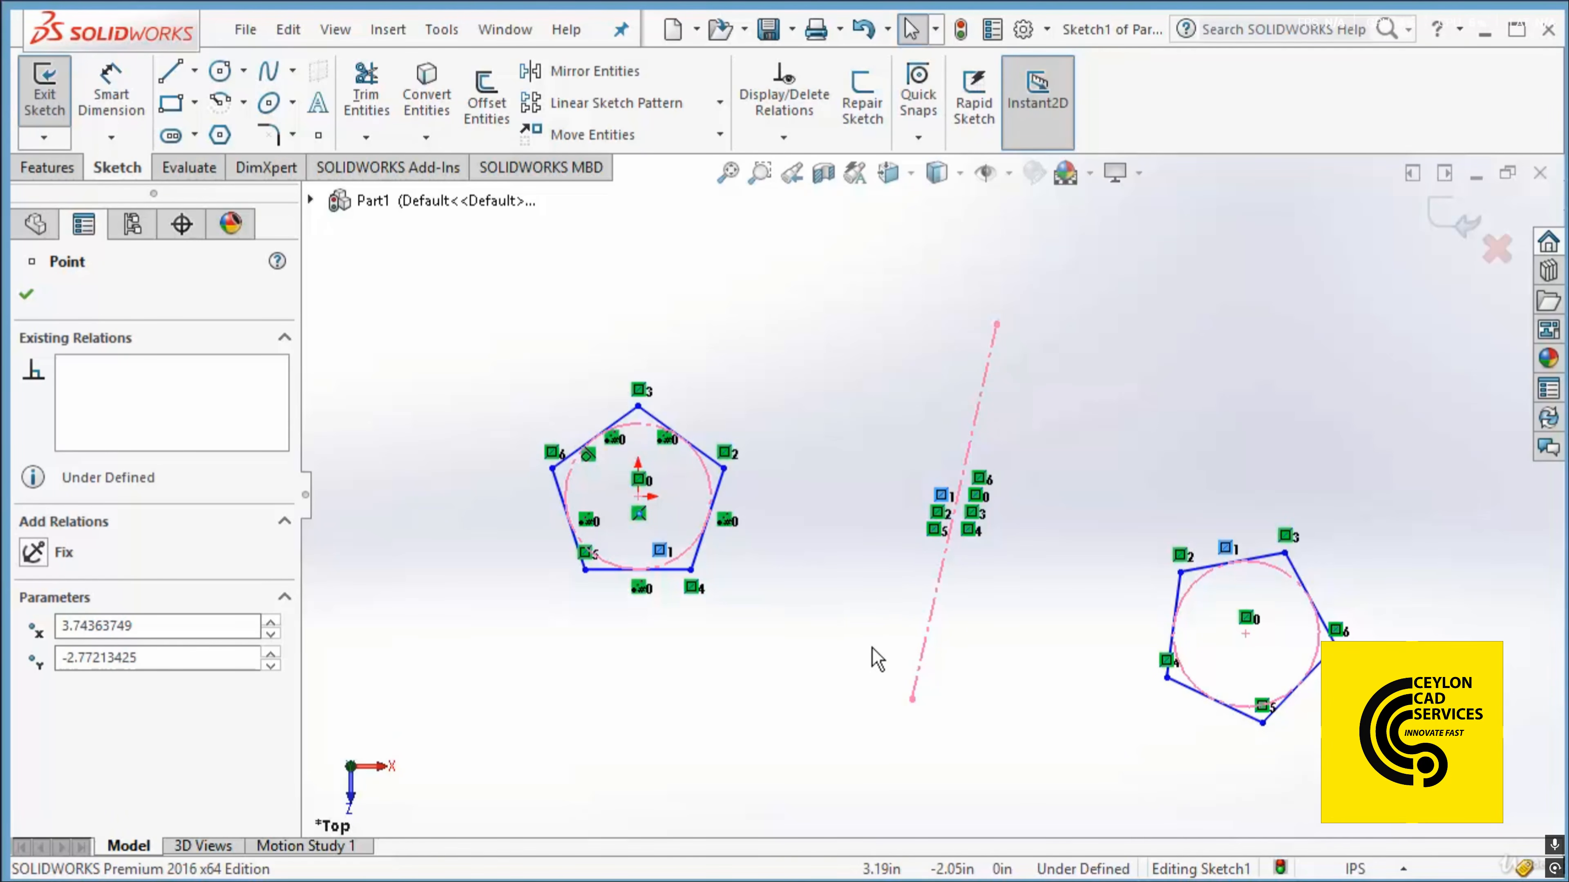
{"action": "left_click", "coordinate": [877, 660]}
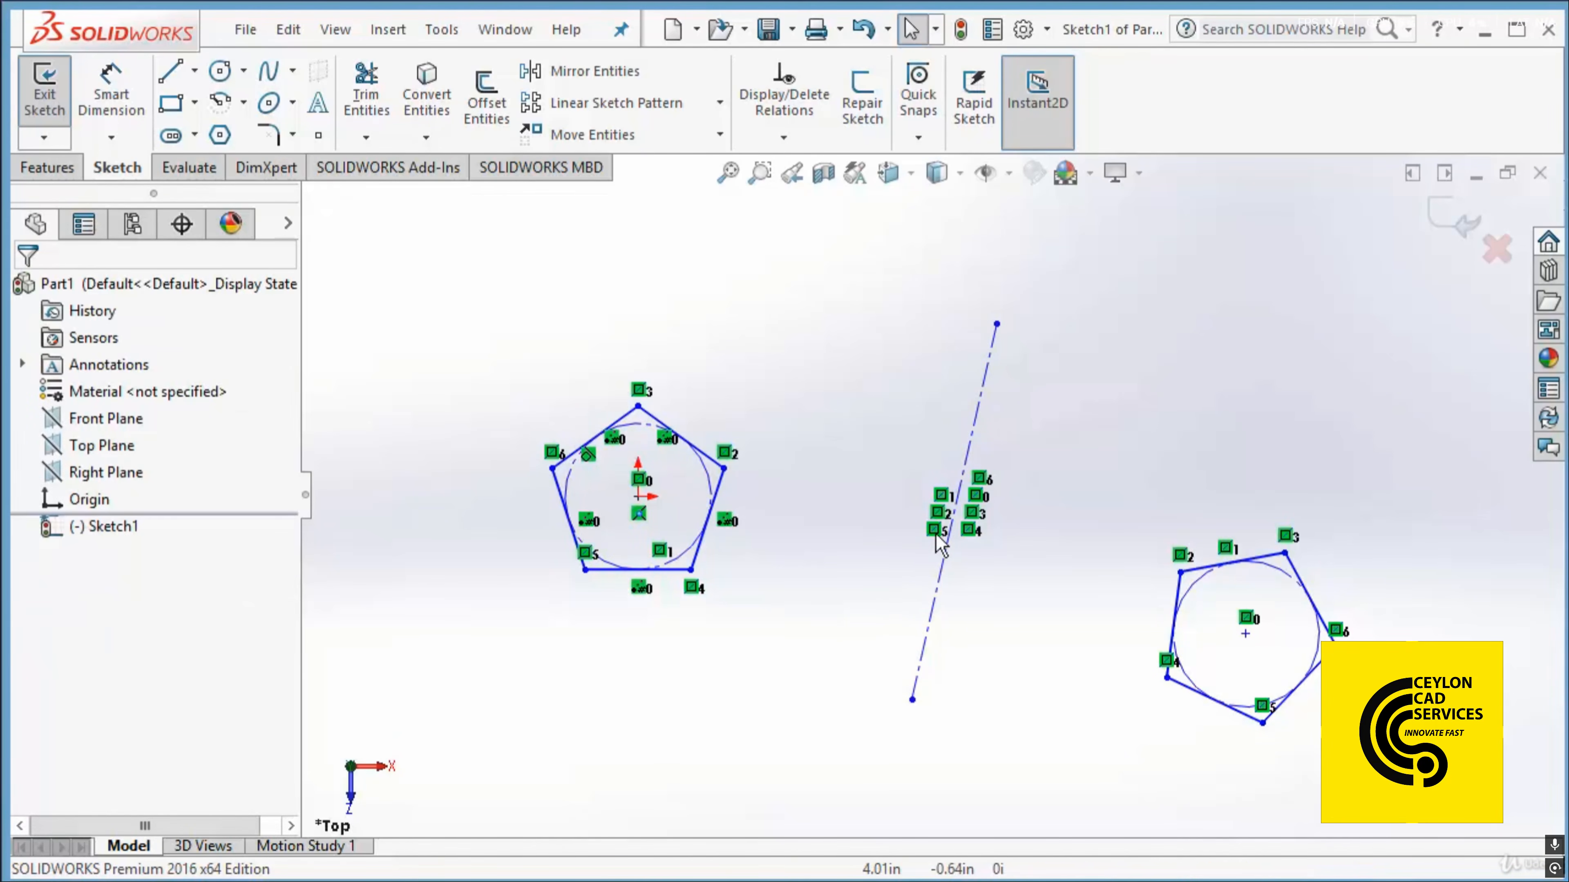
{"action": "left_click", "coordinate": [938, 498]}
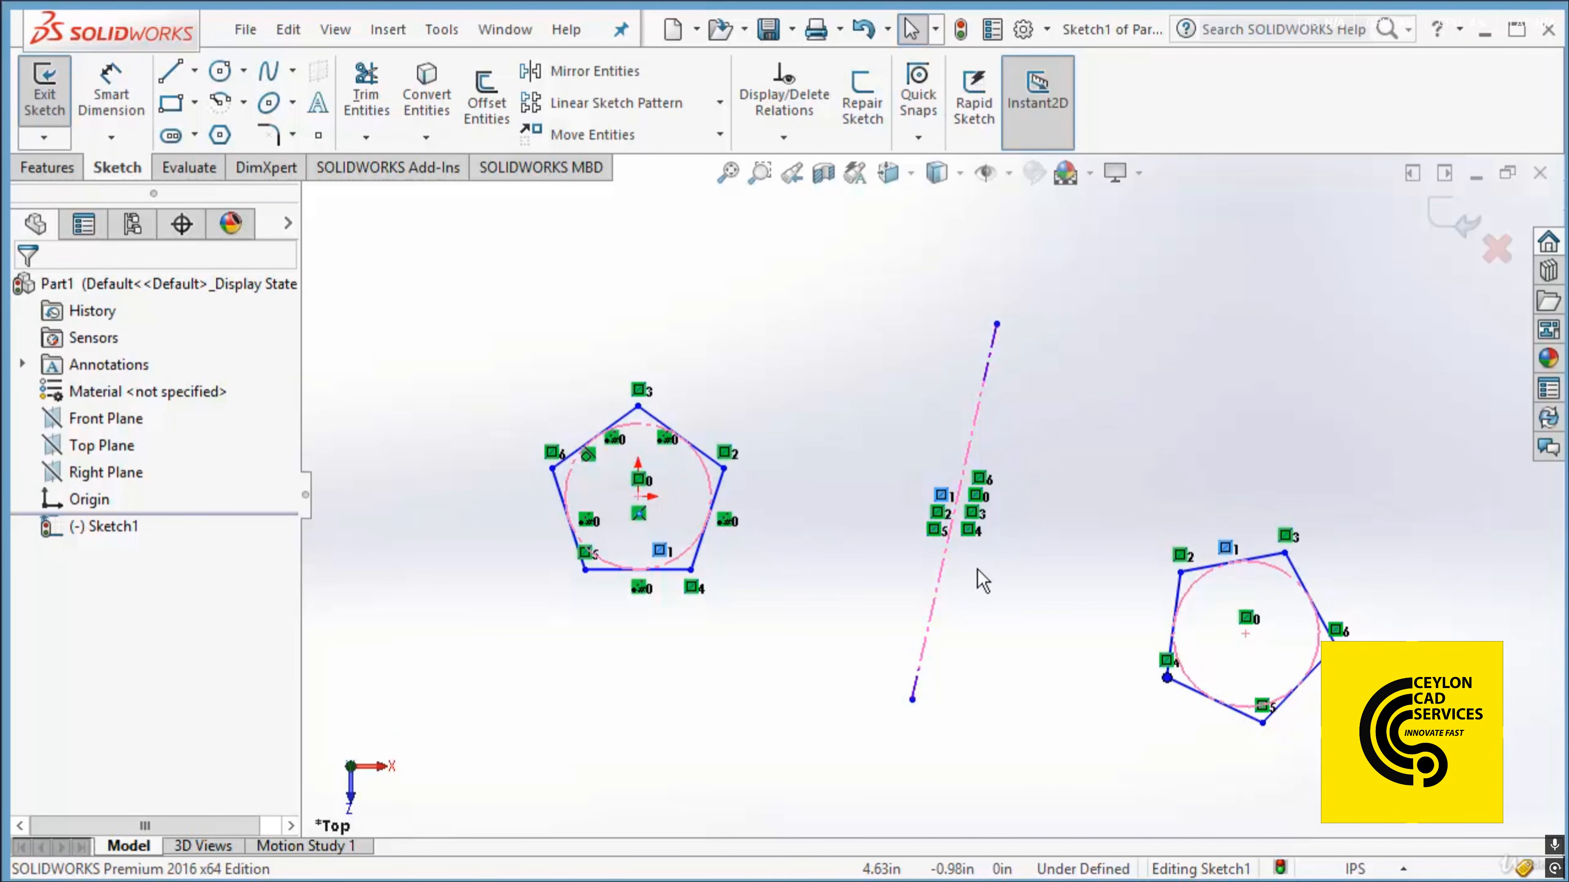
{"action": "mouse_move", "coordinate": [912, 700]}
{"action": "left_mouse_down"}
{"action": "mouse_move", "coordinate": [1001, 686]}
{"action": "mouse_move", "coordinate": [967, 676]}
{"action": "mouse_move", "coordinate": [948, 716]}
{"action": "mouse_move", "coordinate": [920, 678]}
{"action": "left_mouse_up"}
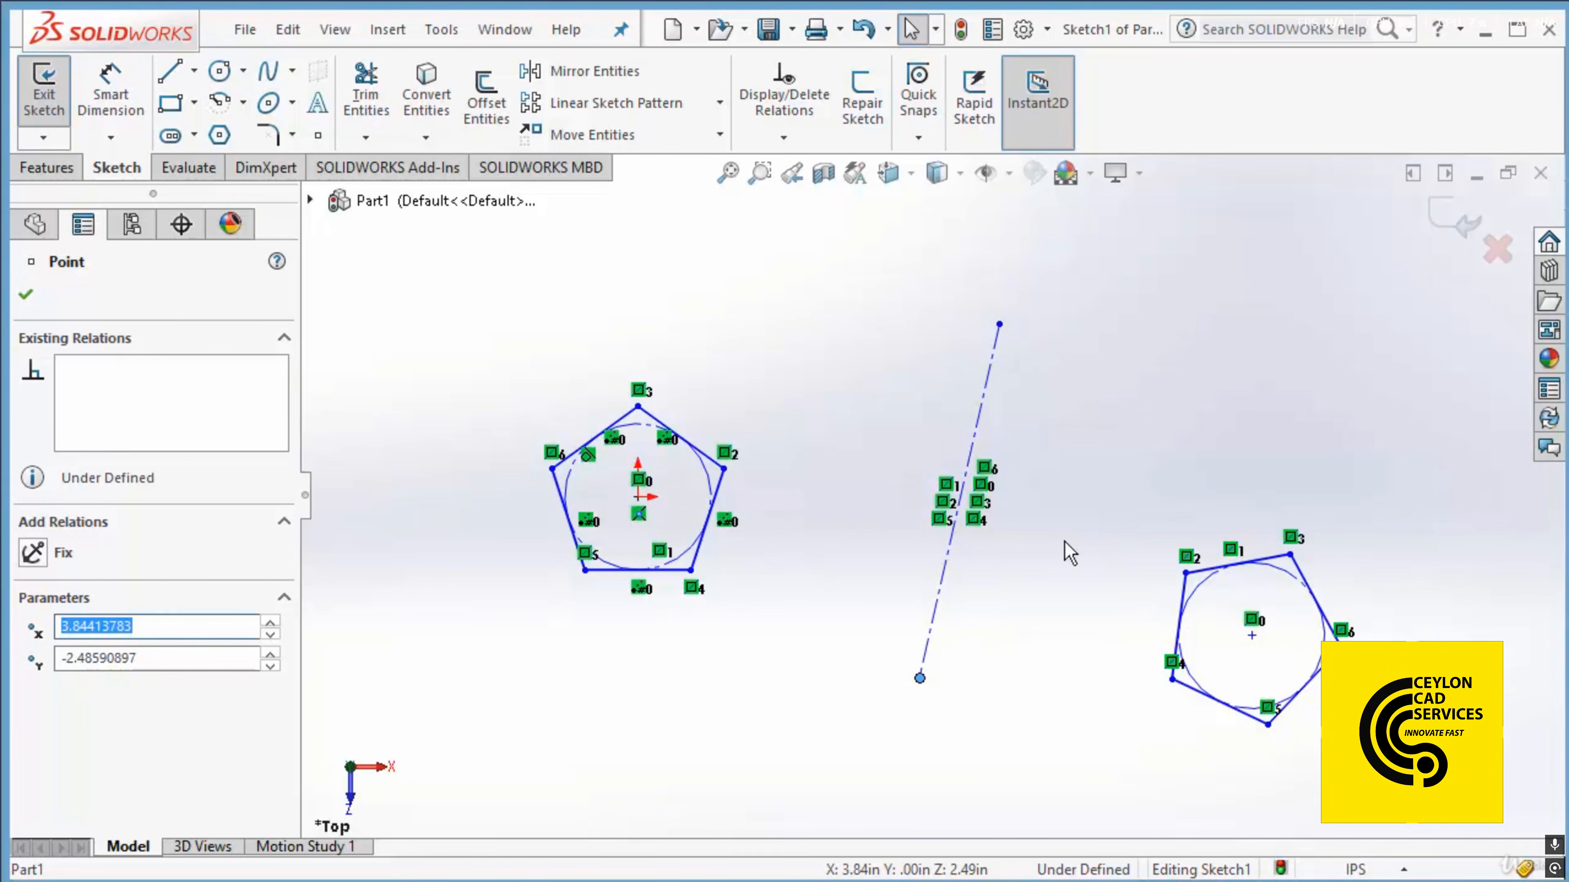
Rotate the slanted centerline 20° counterclockwise about its lower endpoint, clearing the preselected point from the entities and keeping relations.
{"action": "left_click", "coordinate": [717, 142]}
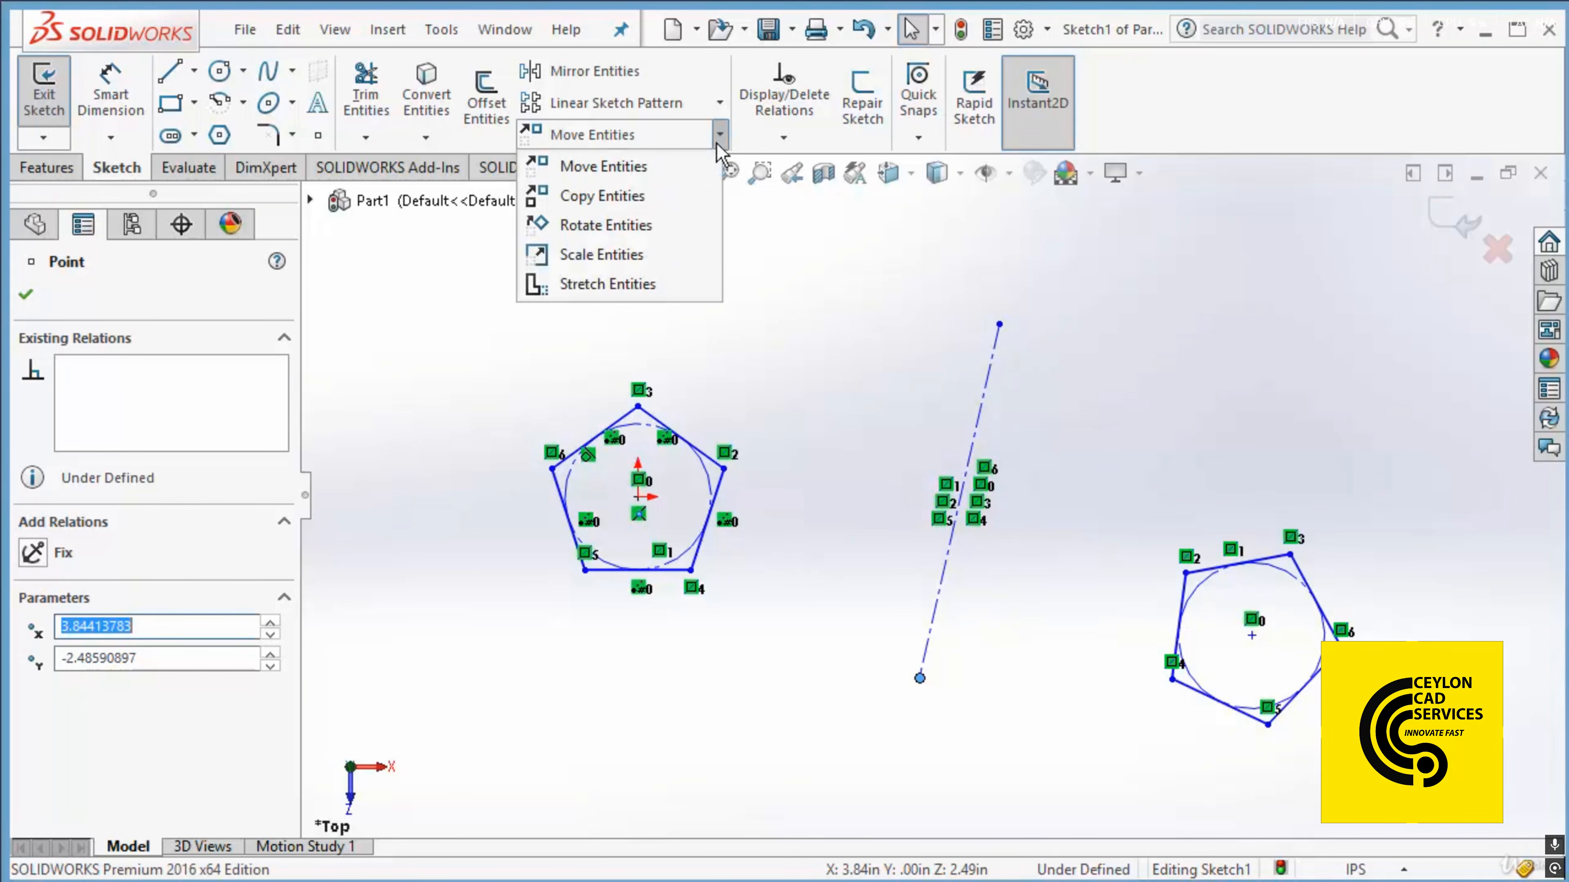
{"action": "left_click", "coordinate": [618, 225]}
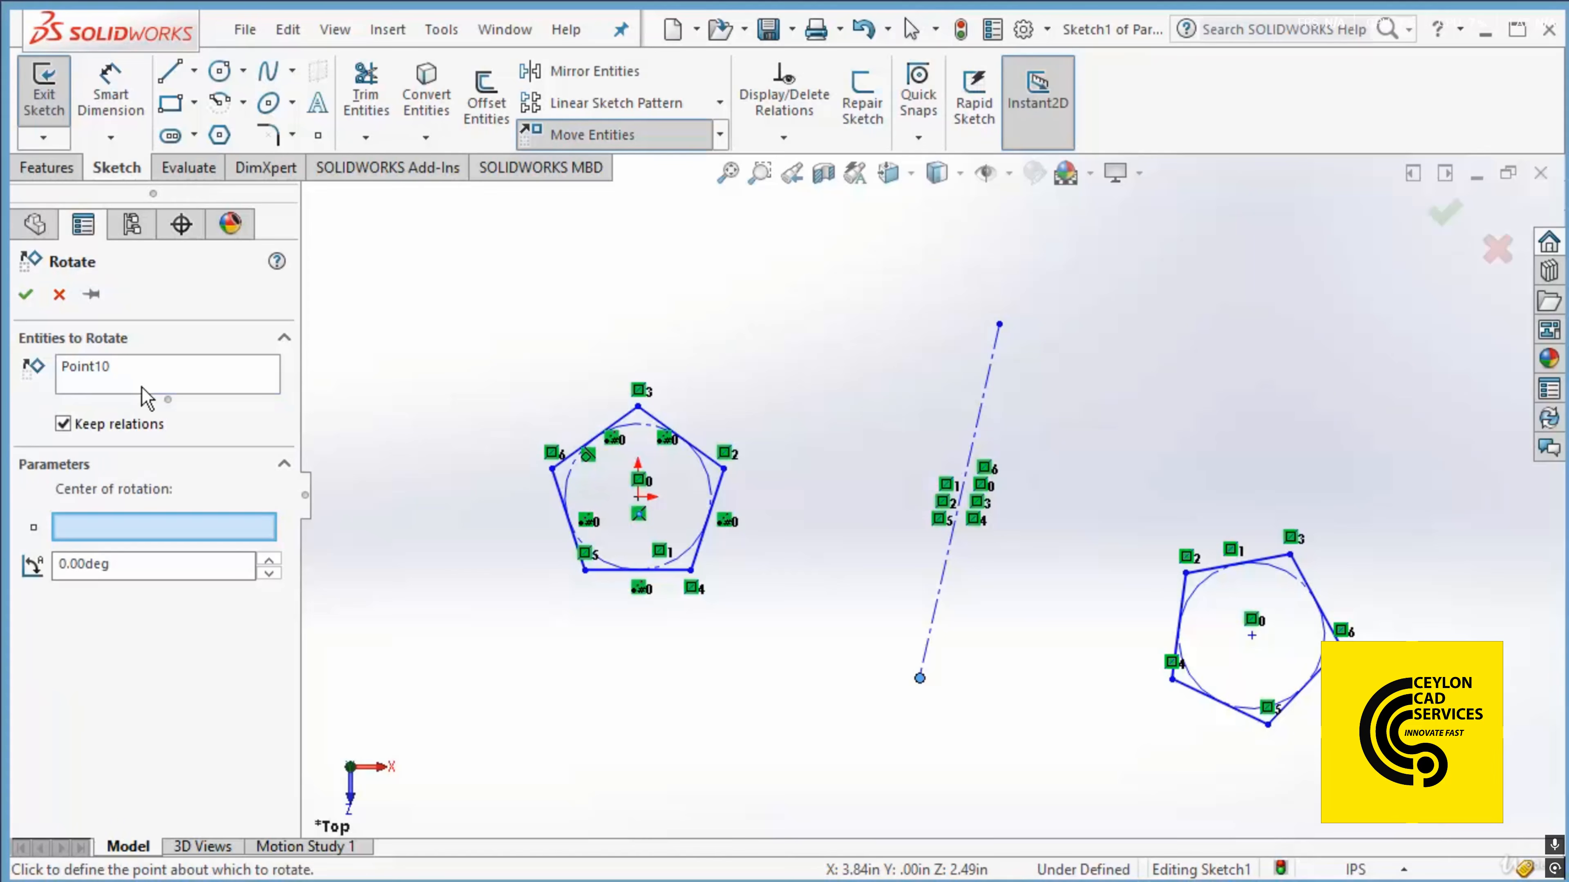
{"action": "right_click", "coordinate": [97, 369]}
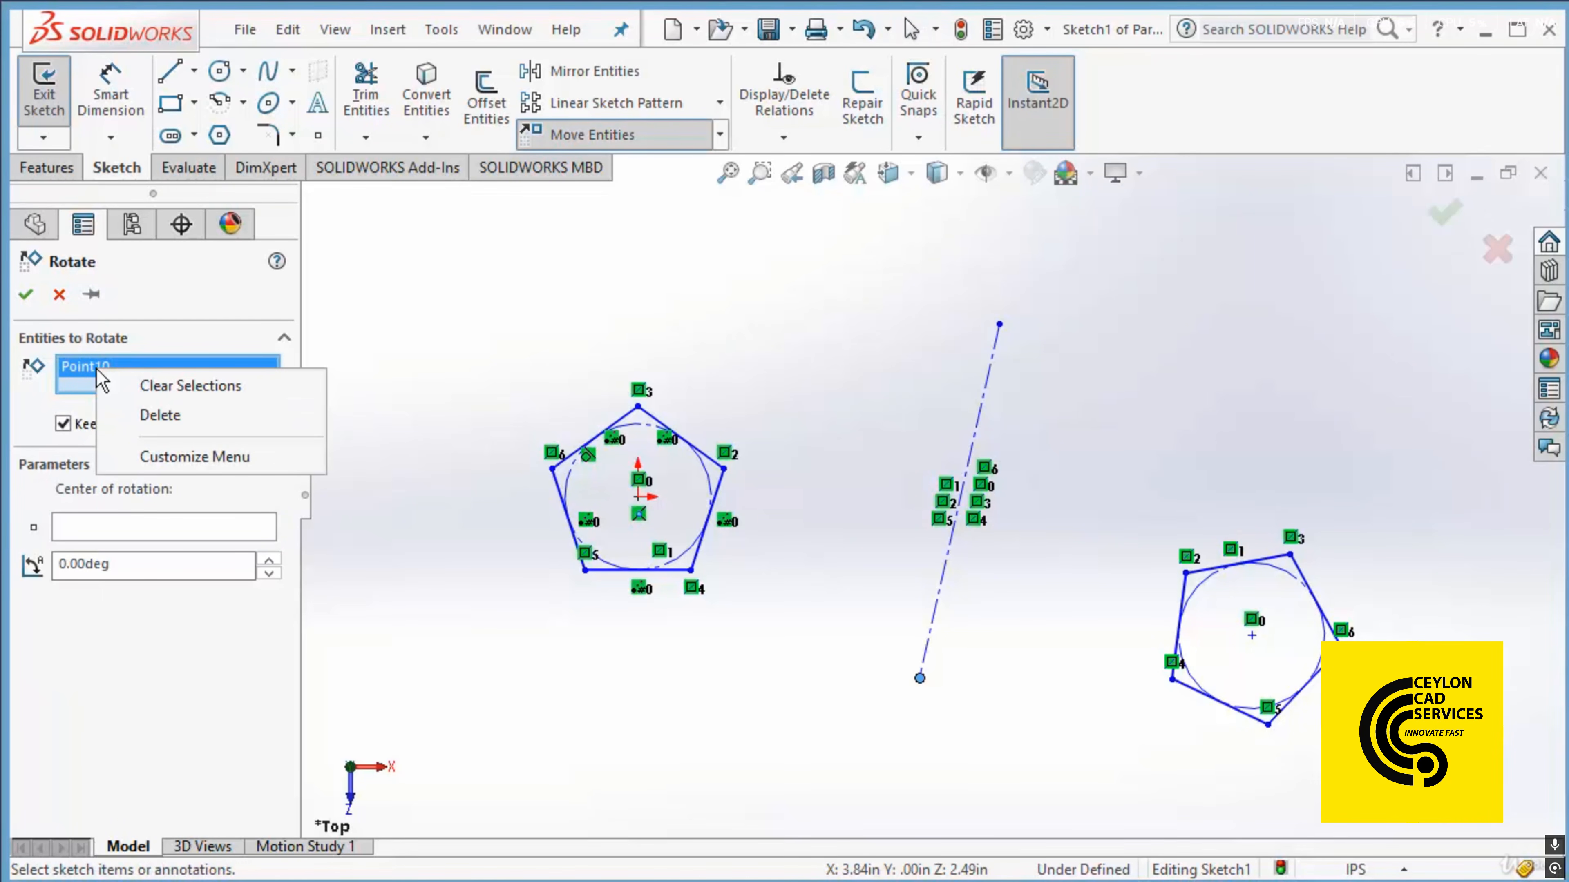
{"action": "left_click", "coordinate": [134, 387]}
{"action": "left_click", "coordinate": [974, 436]}
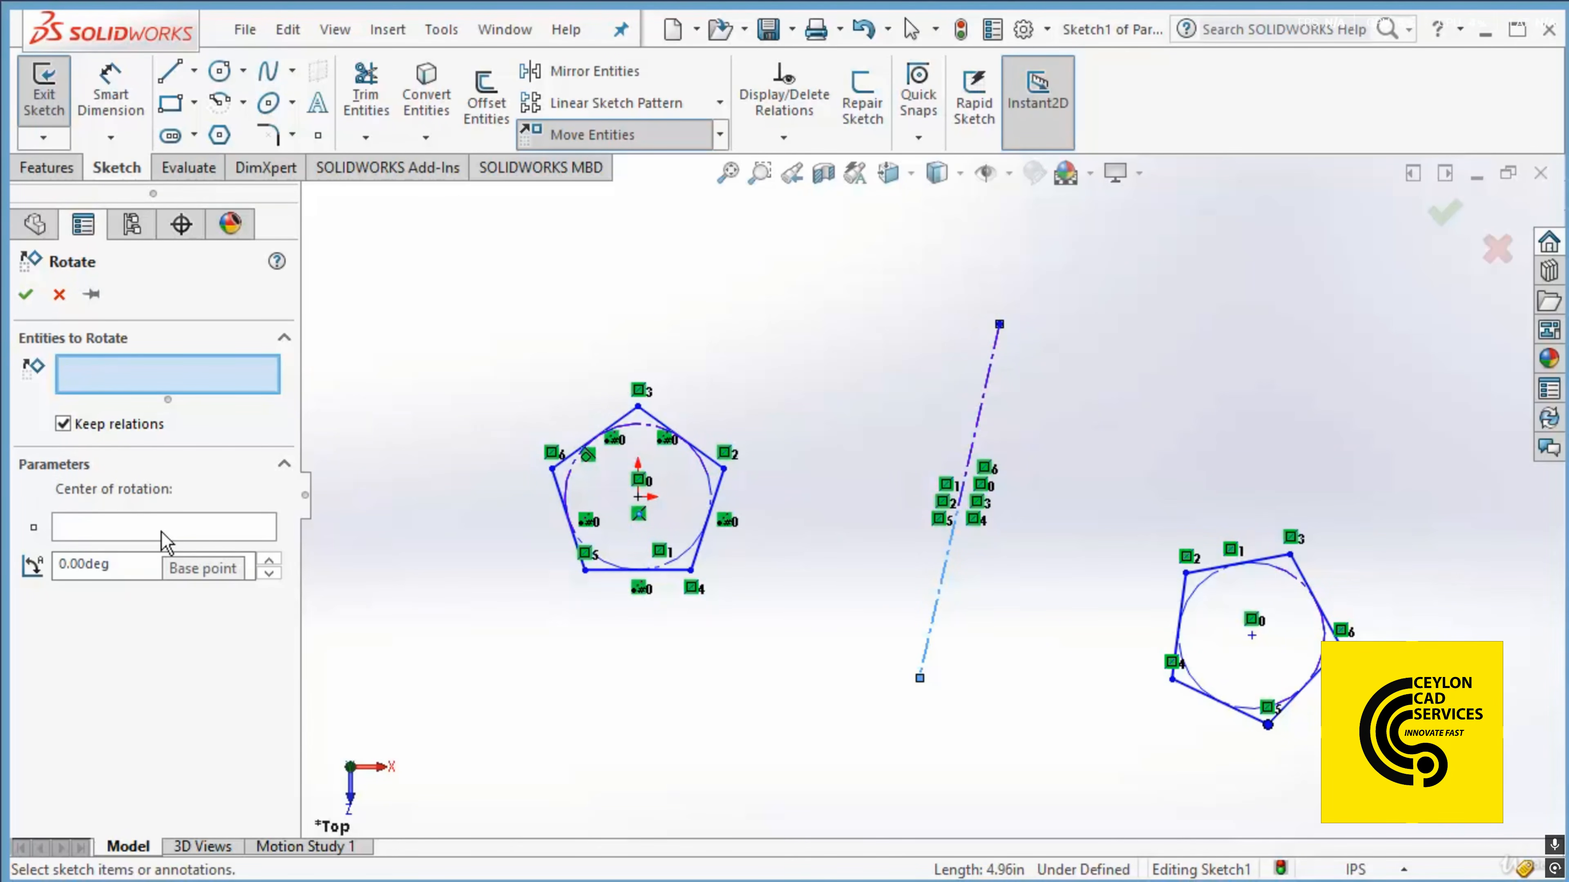
{"action": "left_click", "coordinate": [167, 543]}
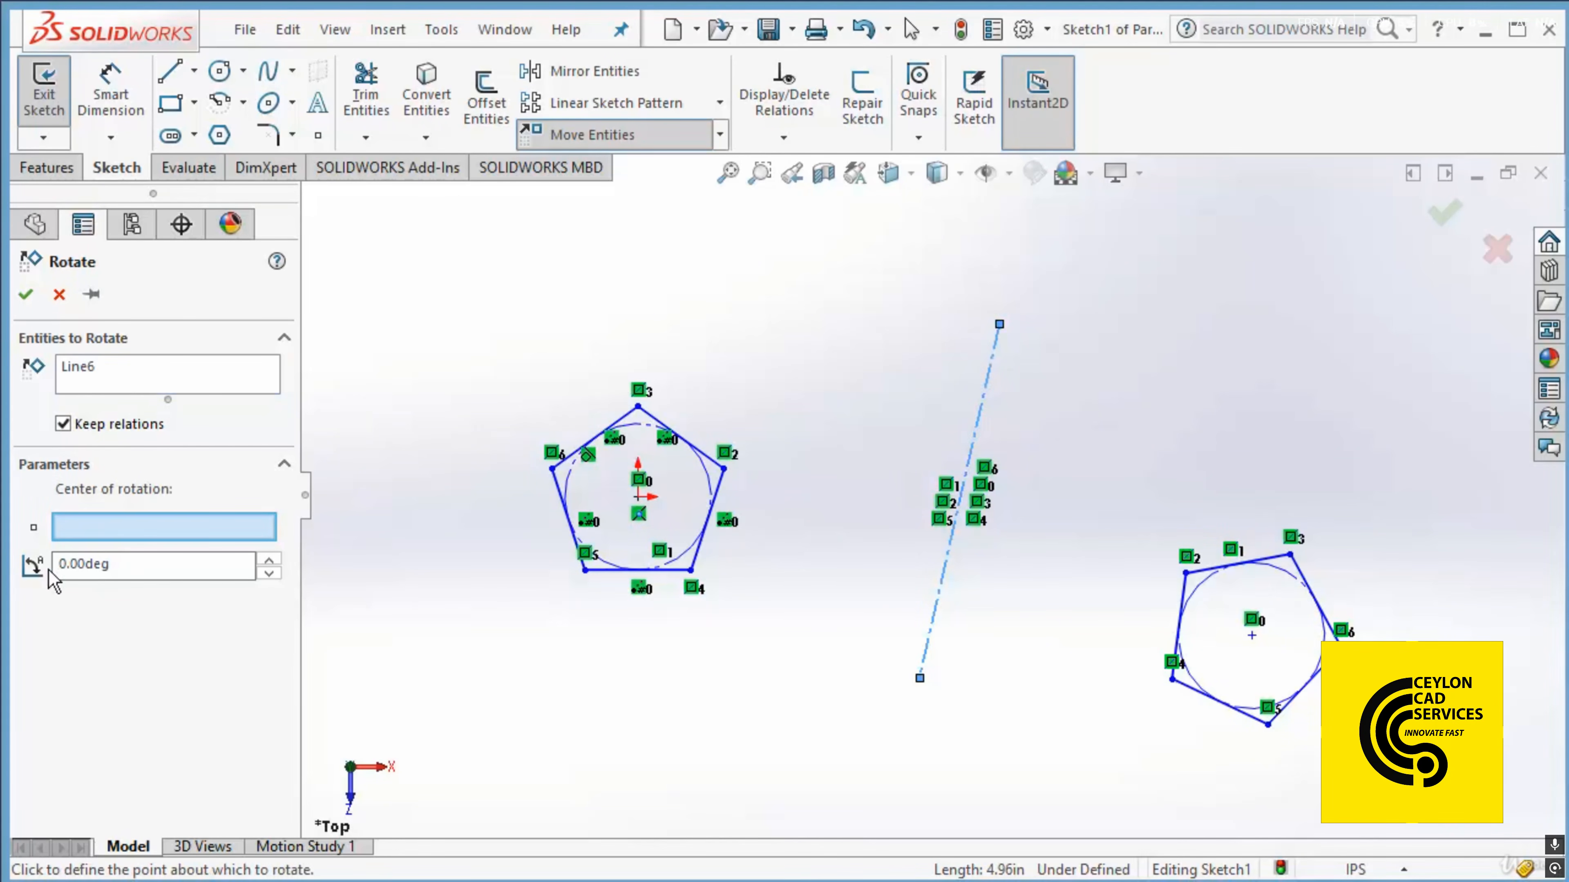
{"action": "left_click", "coordinate": [919, 677]}
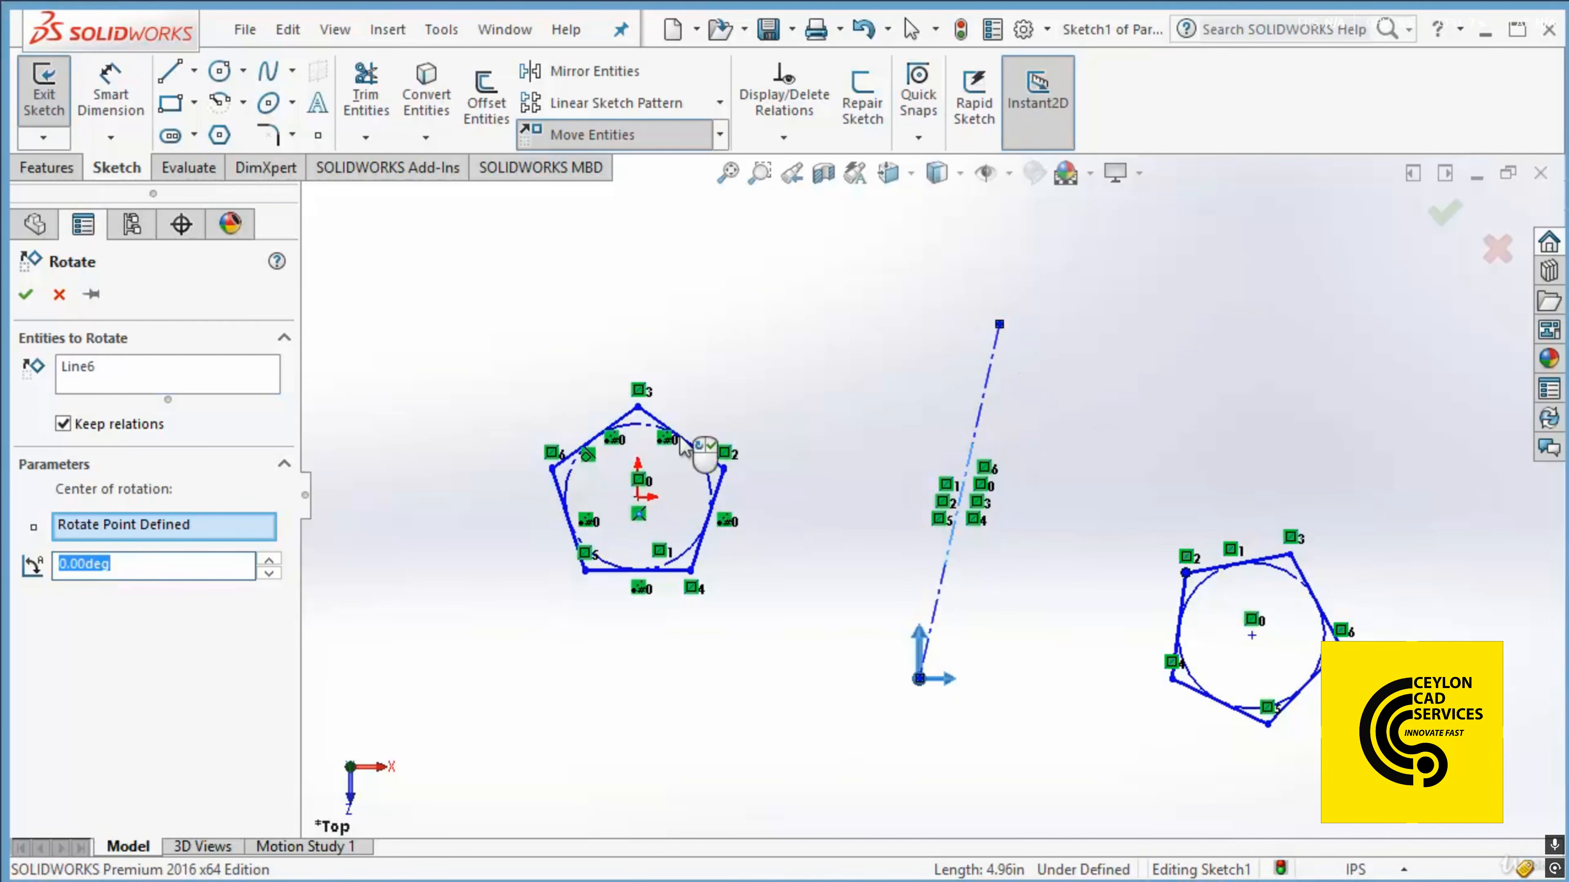
{"action": "left_click_drag", "start_coordinate": [1000, 324], "coordinate": [763, 334]}
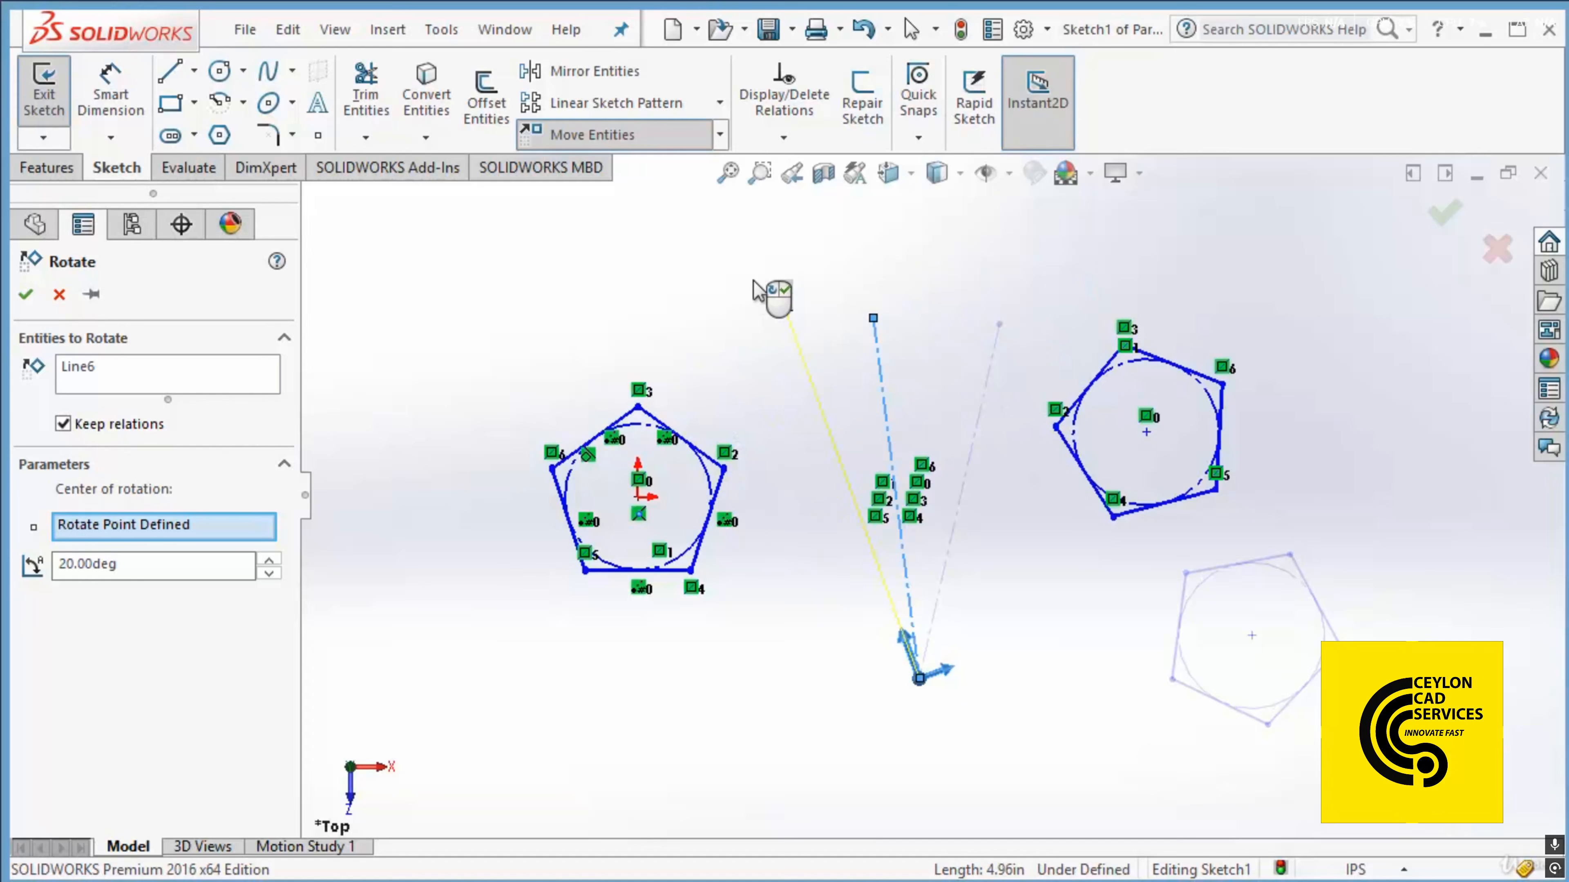
{"action": "left_click_drag", "start_coordinate": [754, 282], "coordinate": [751, 284]}
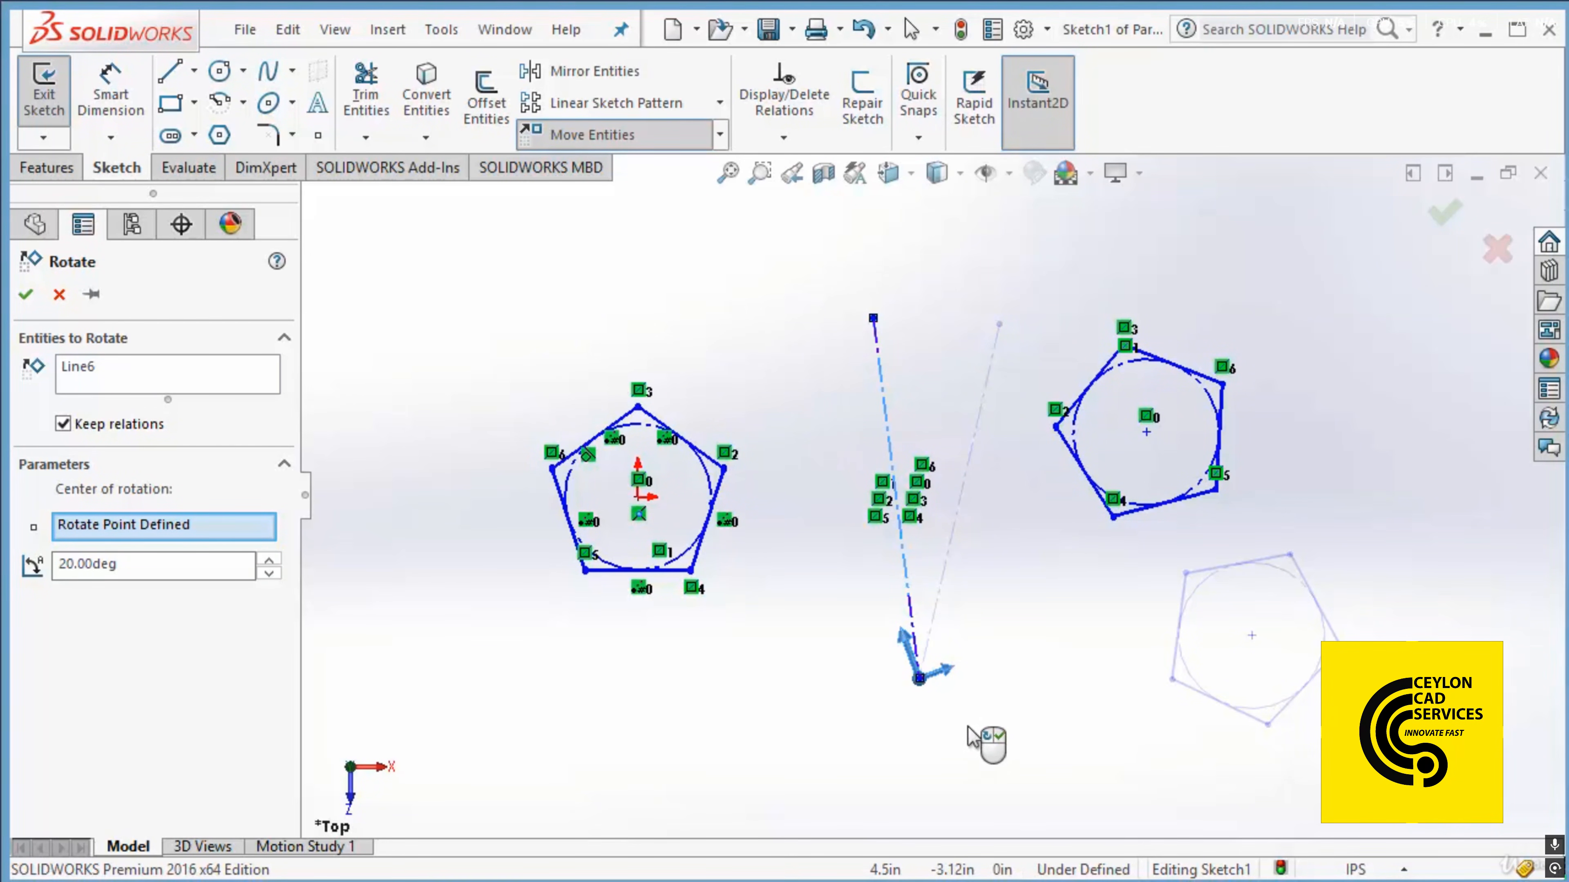
{"action": "left_click", "coordinate": [1426, 224]}
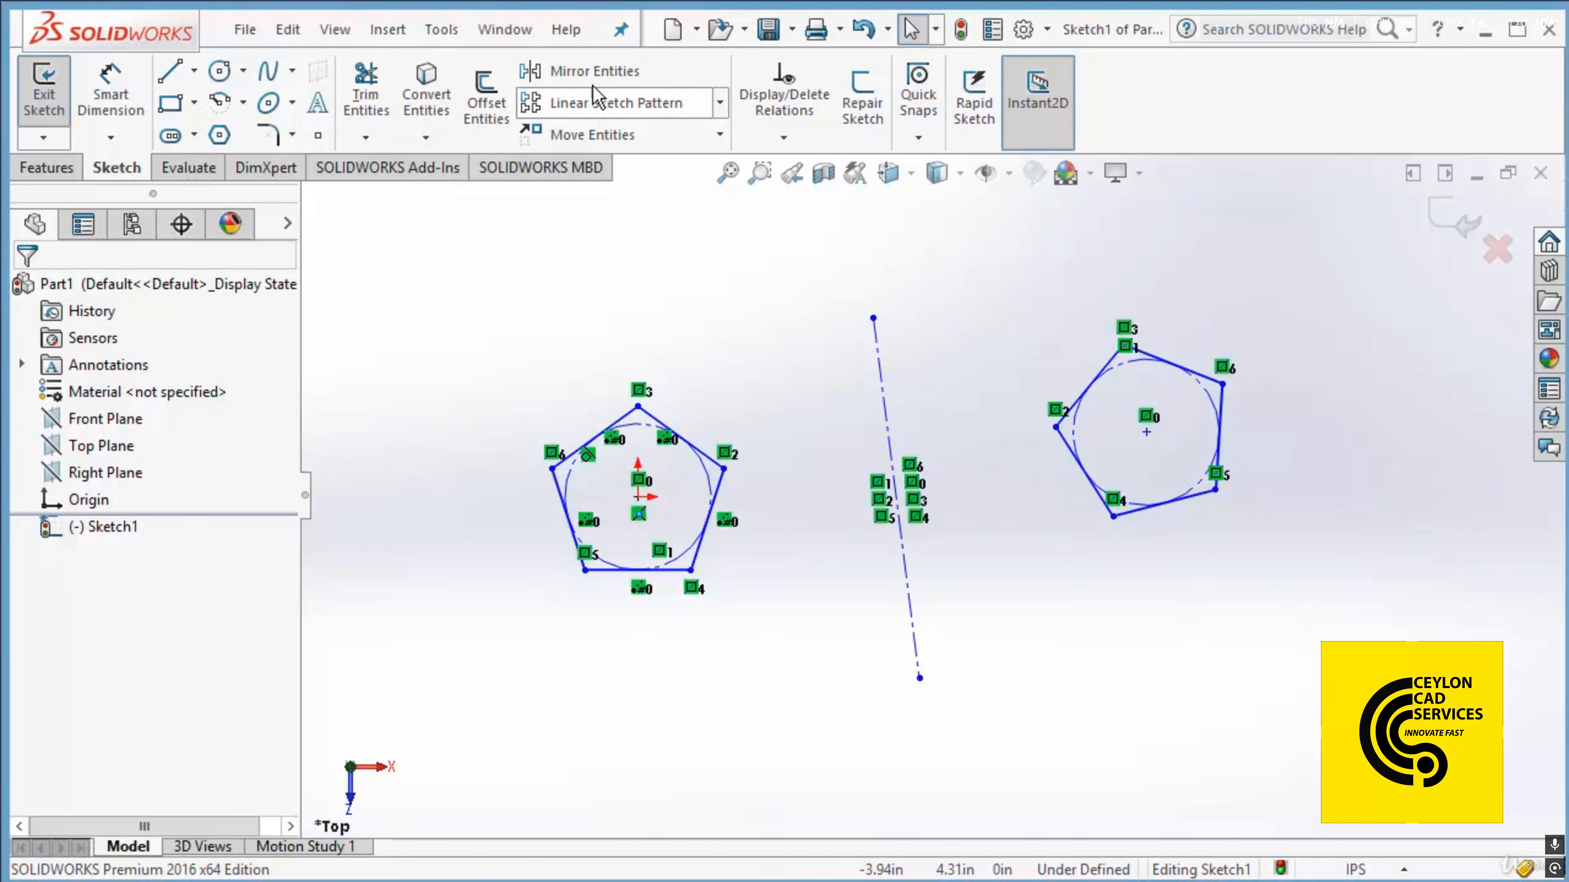
{"action": "left_click", "coordinate": [594, 71]}
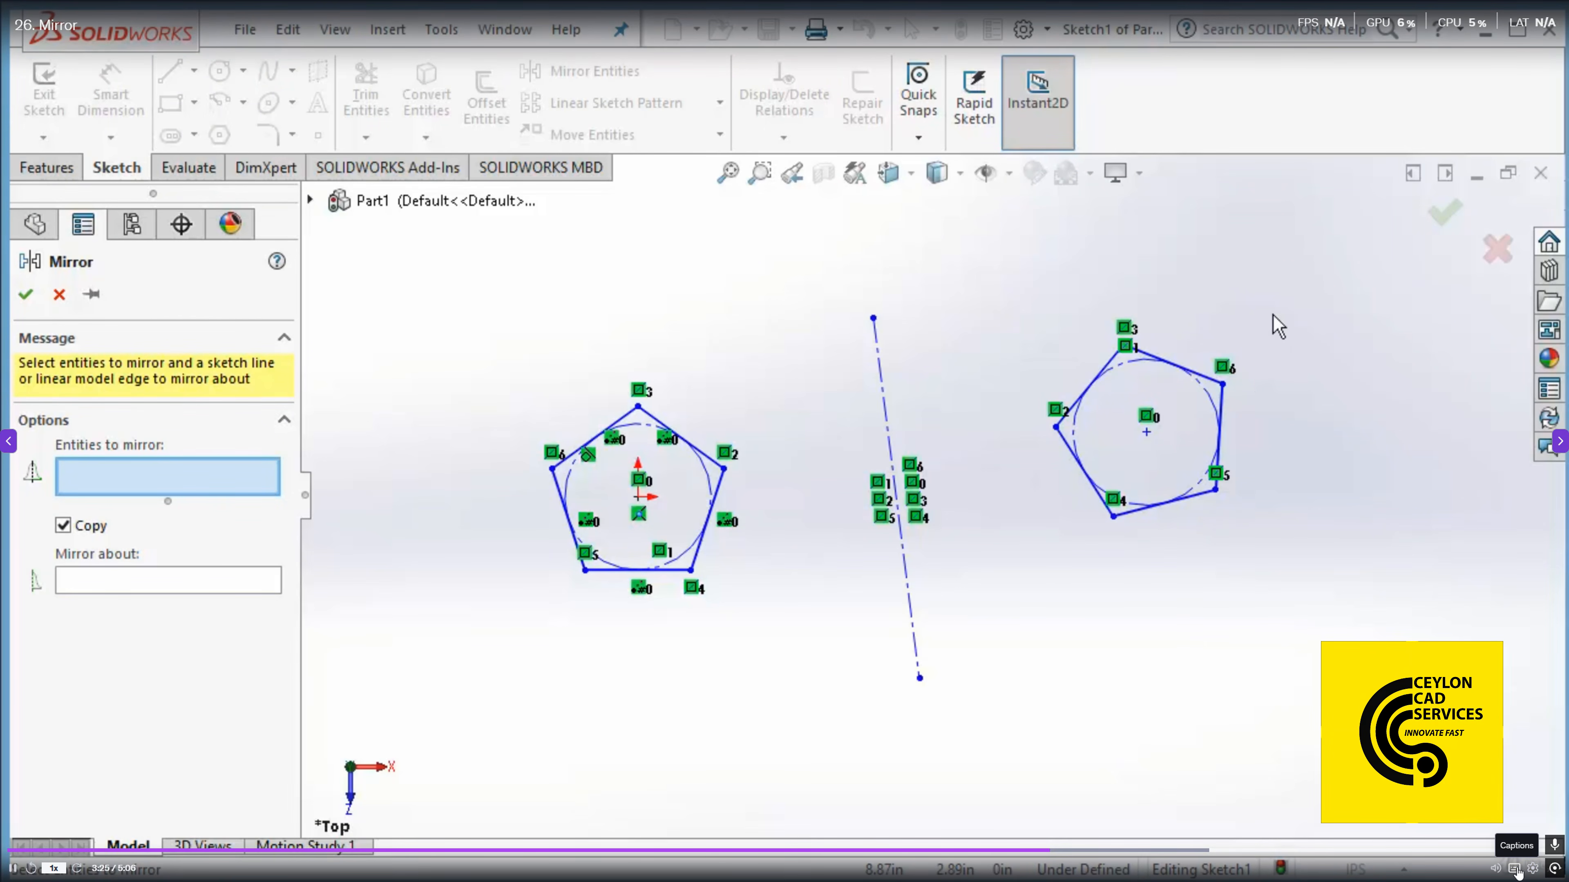
{"action": "left_click_drag", "start_coordinate": [1290, 278], "coordinate": [1035, 615]}
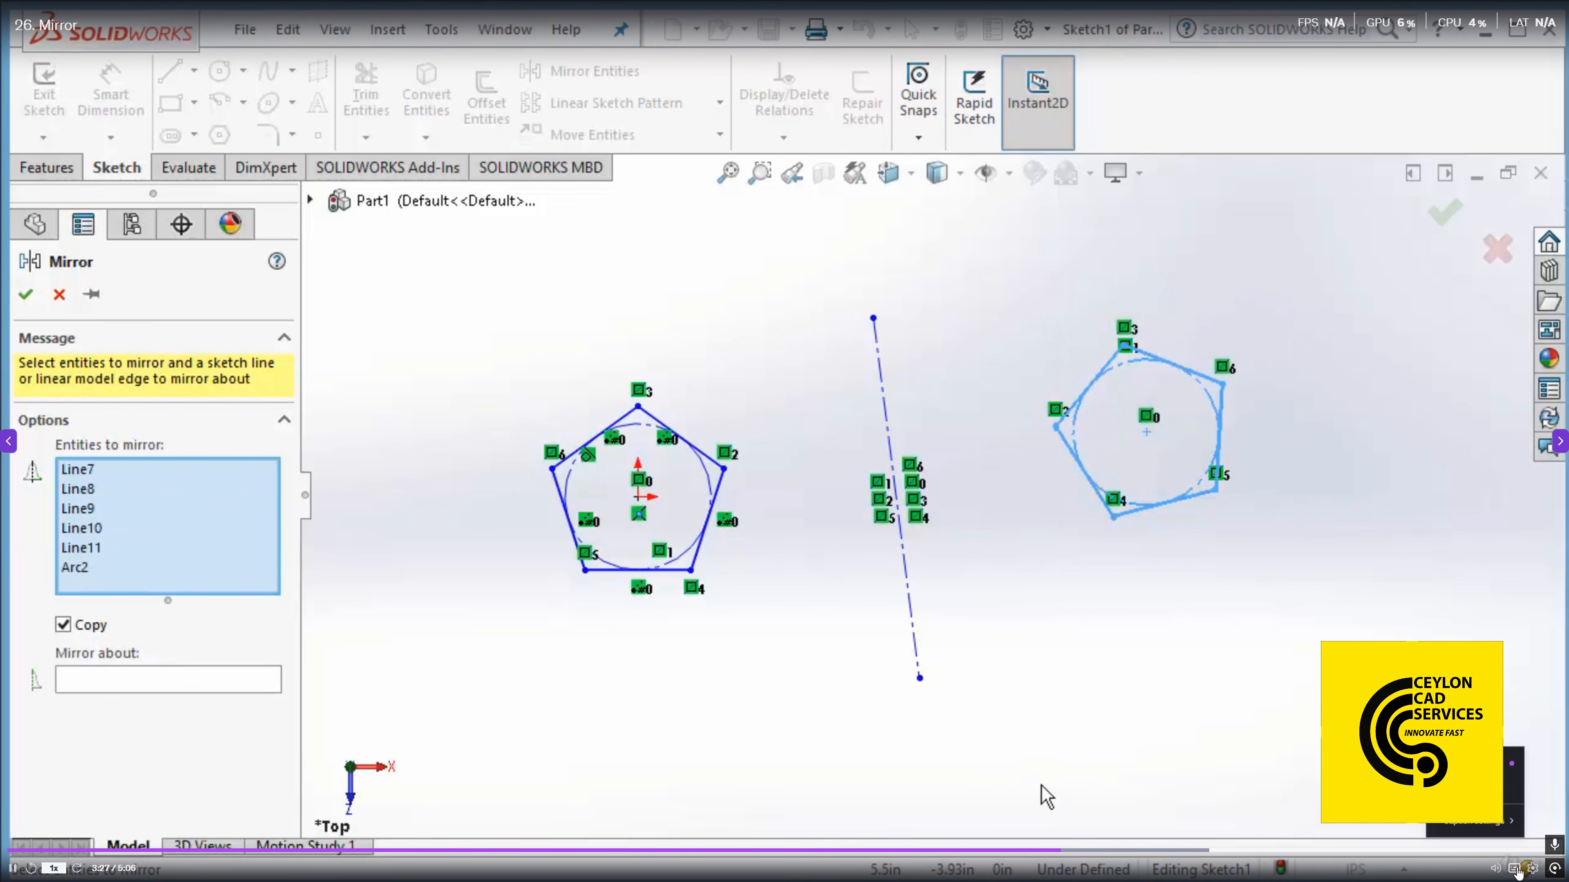
{"action": "left_click", "coordinate": [1503, 823]}
{"action": "left_click", "coordinate": [95, 682]}
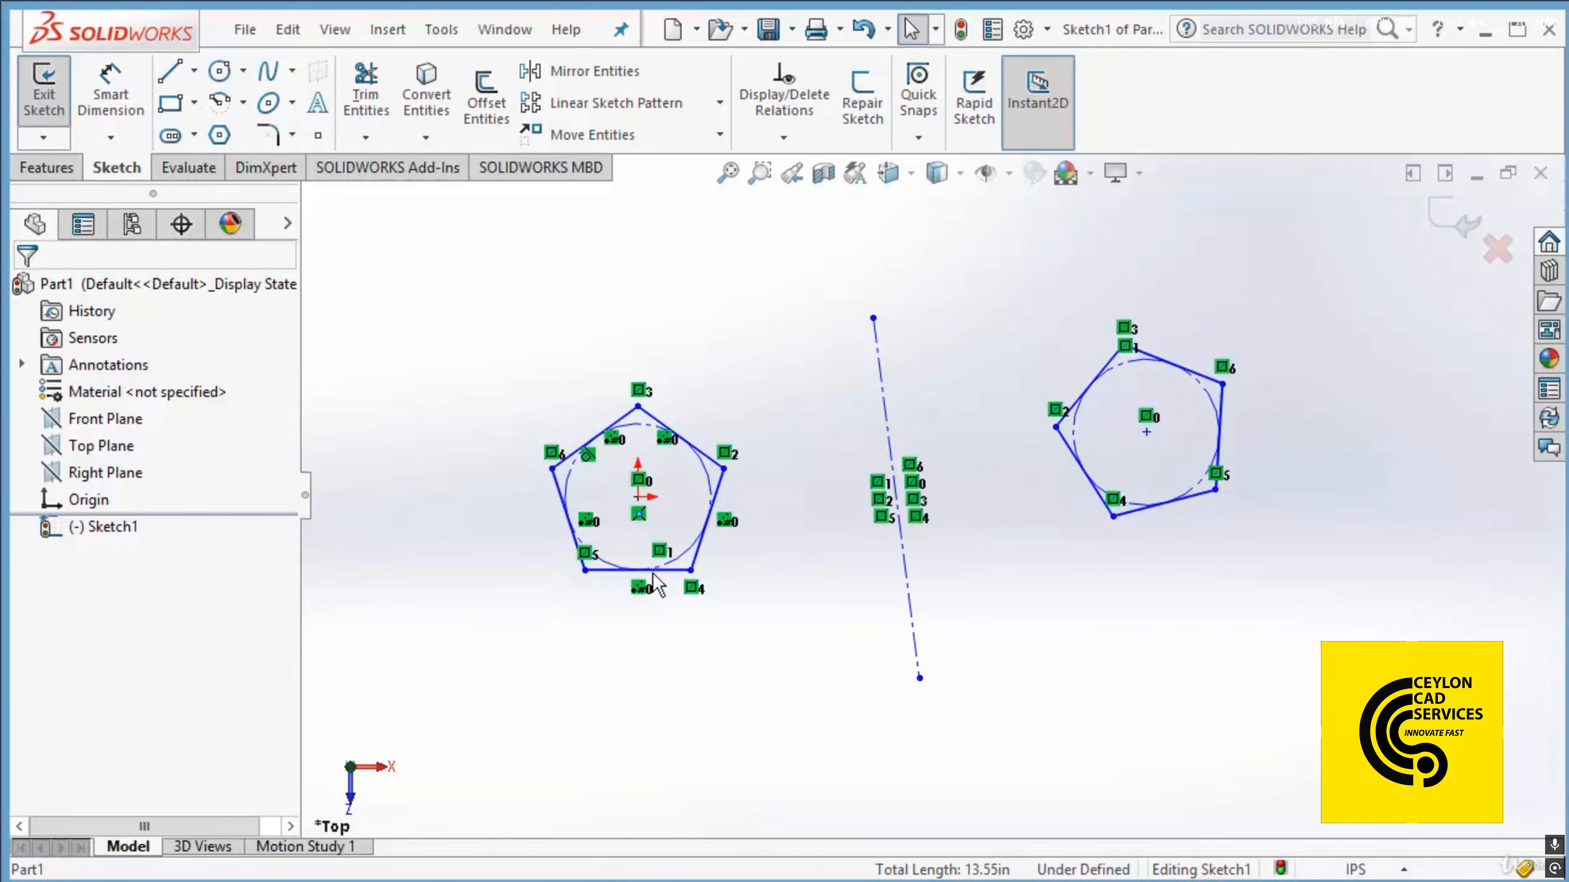
Mirror both pentagons and their construction circles about the right pentagon's lower edge, keeping the originals as copies.
{"action": "left_click", "coordinate": [627, 89]}
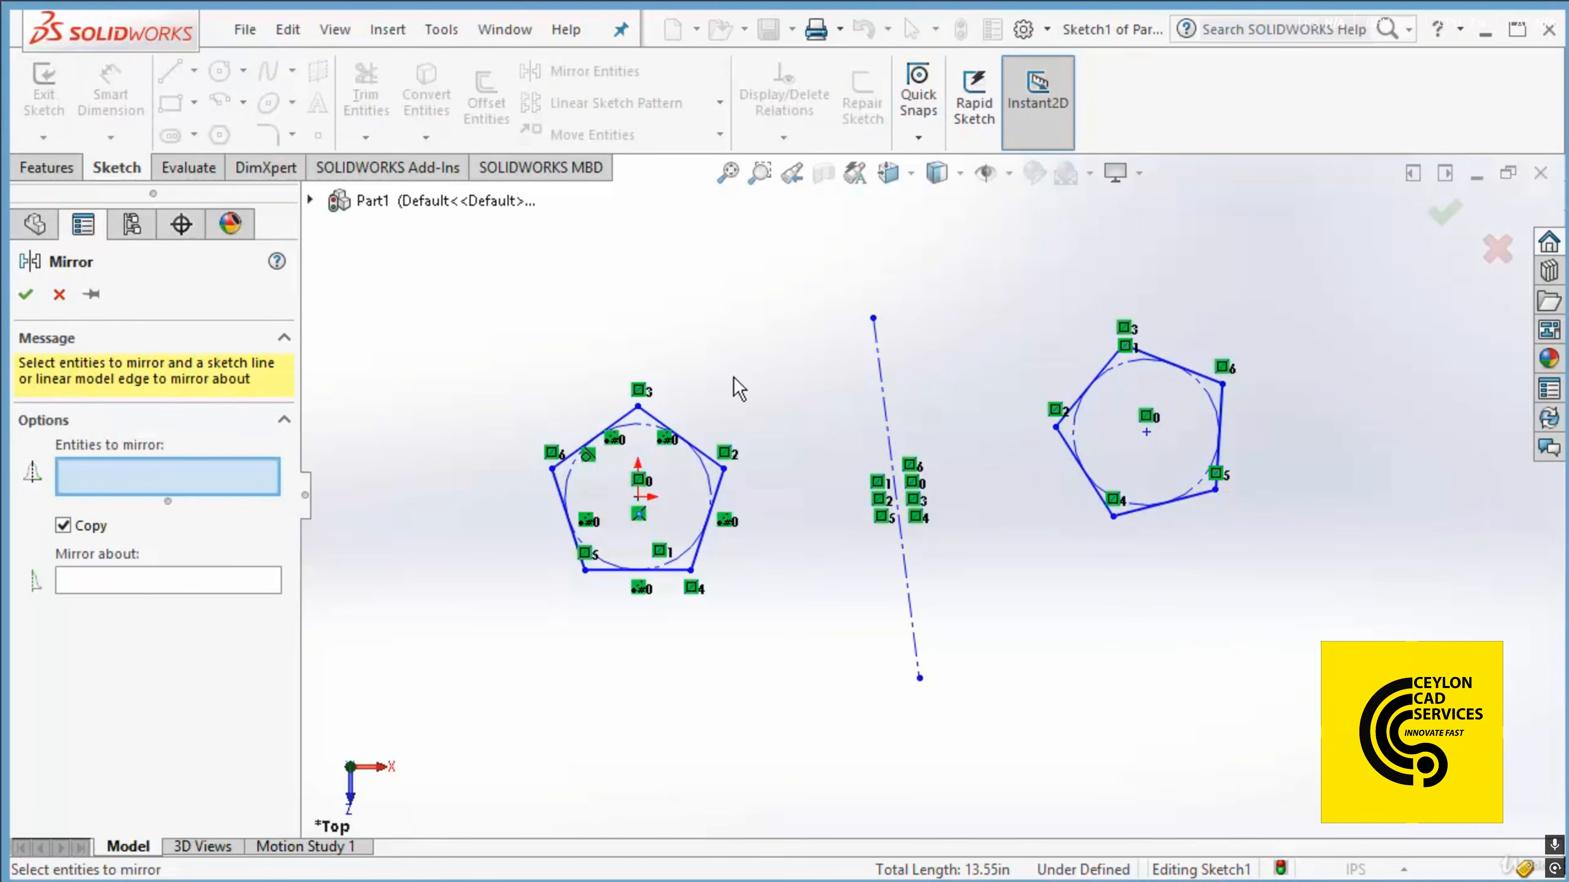
{"action": "left_click_drag", "start_coordinate": [1295, 296], "coordinate": [1007, 568]}
{"action": "left_click_drag", "start_coordinate": [788, 340], "coordinate": [513, 640]}
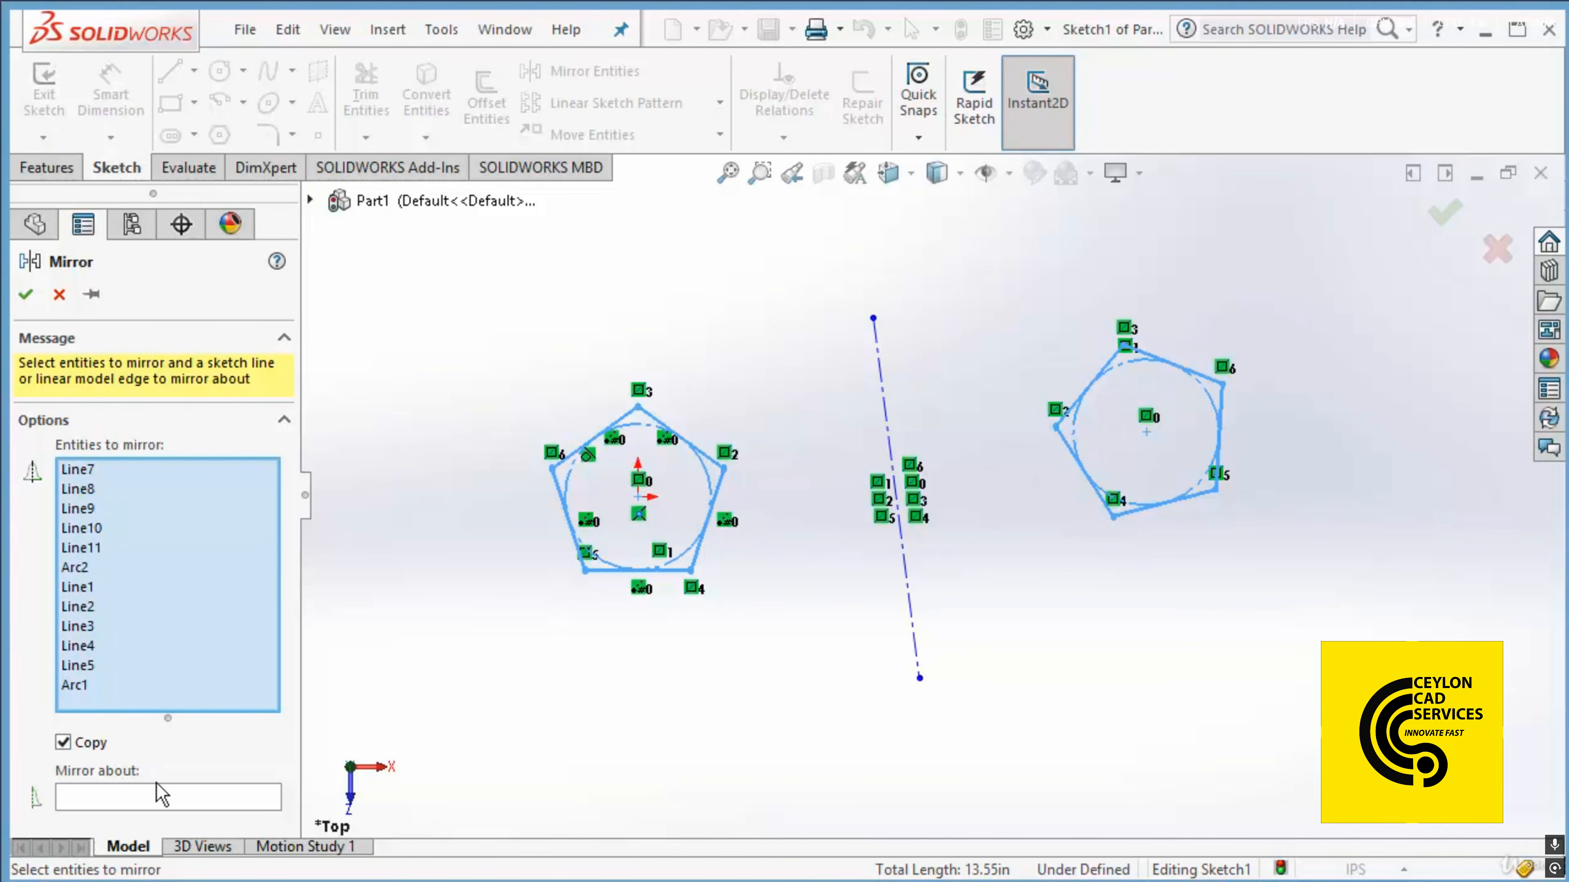
{"action": "left_click", "coordinate": [166, 801]}
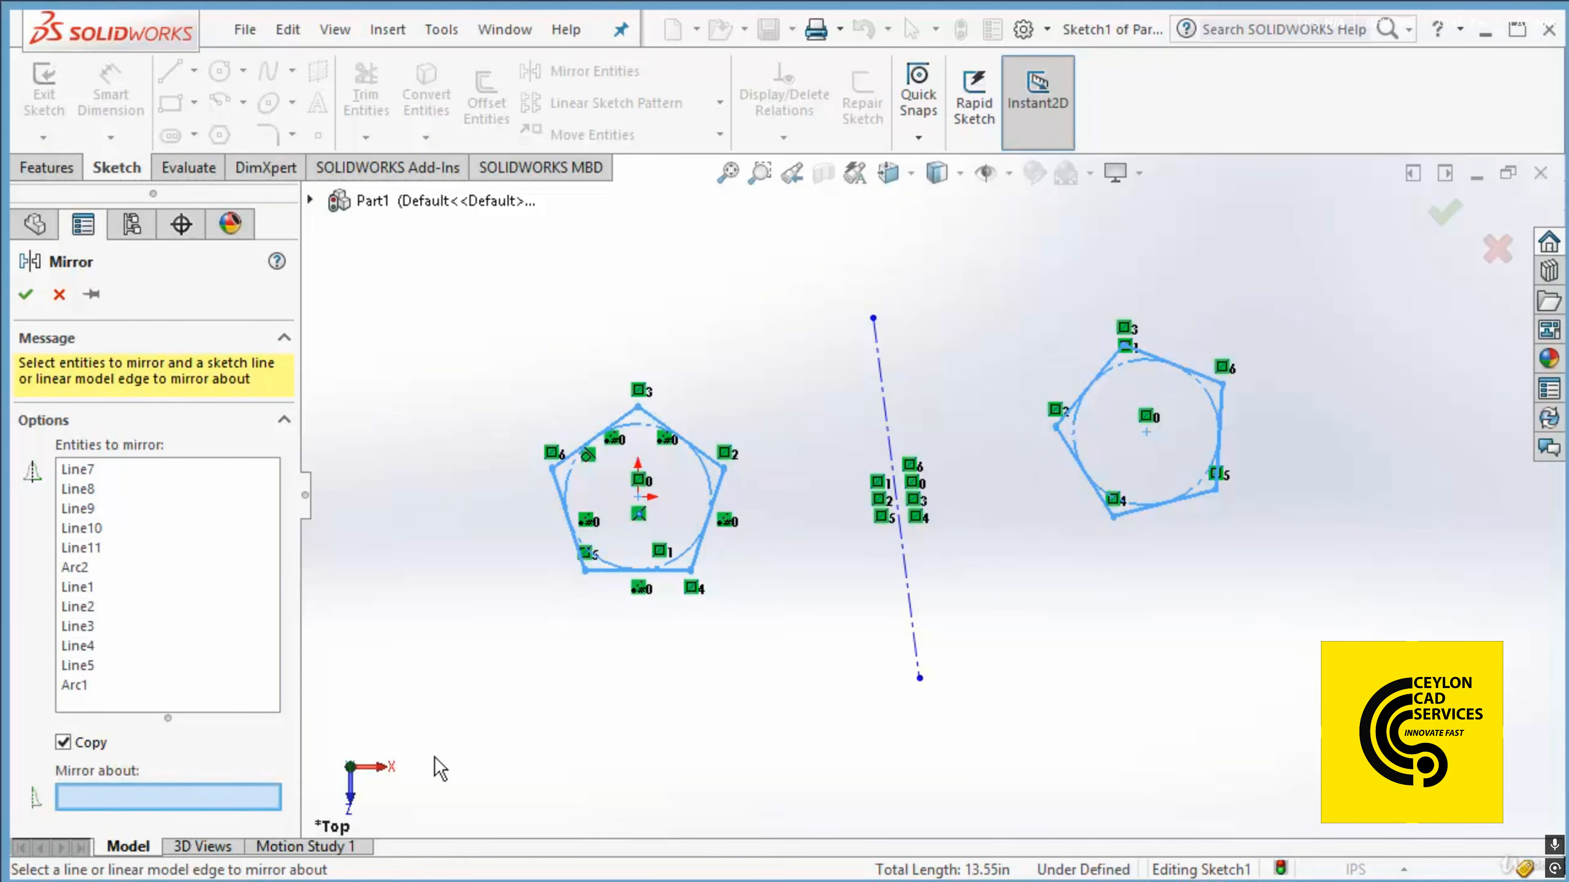
{"action": "left_click", "coordinate": [1203, 493]}
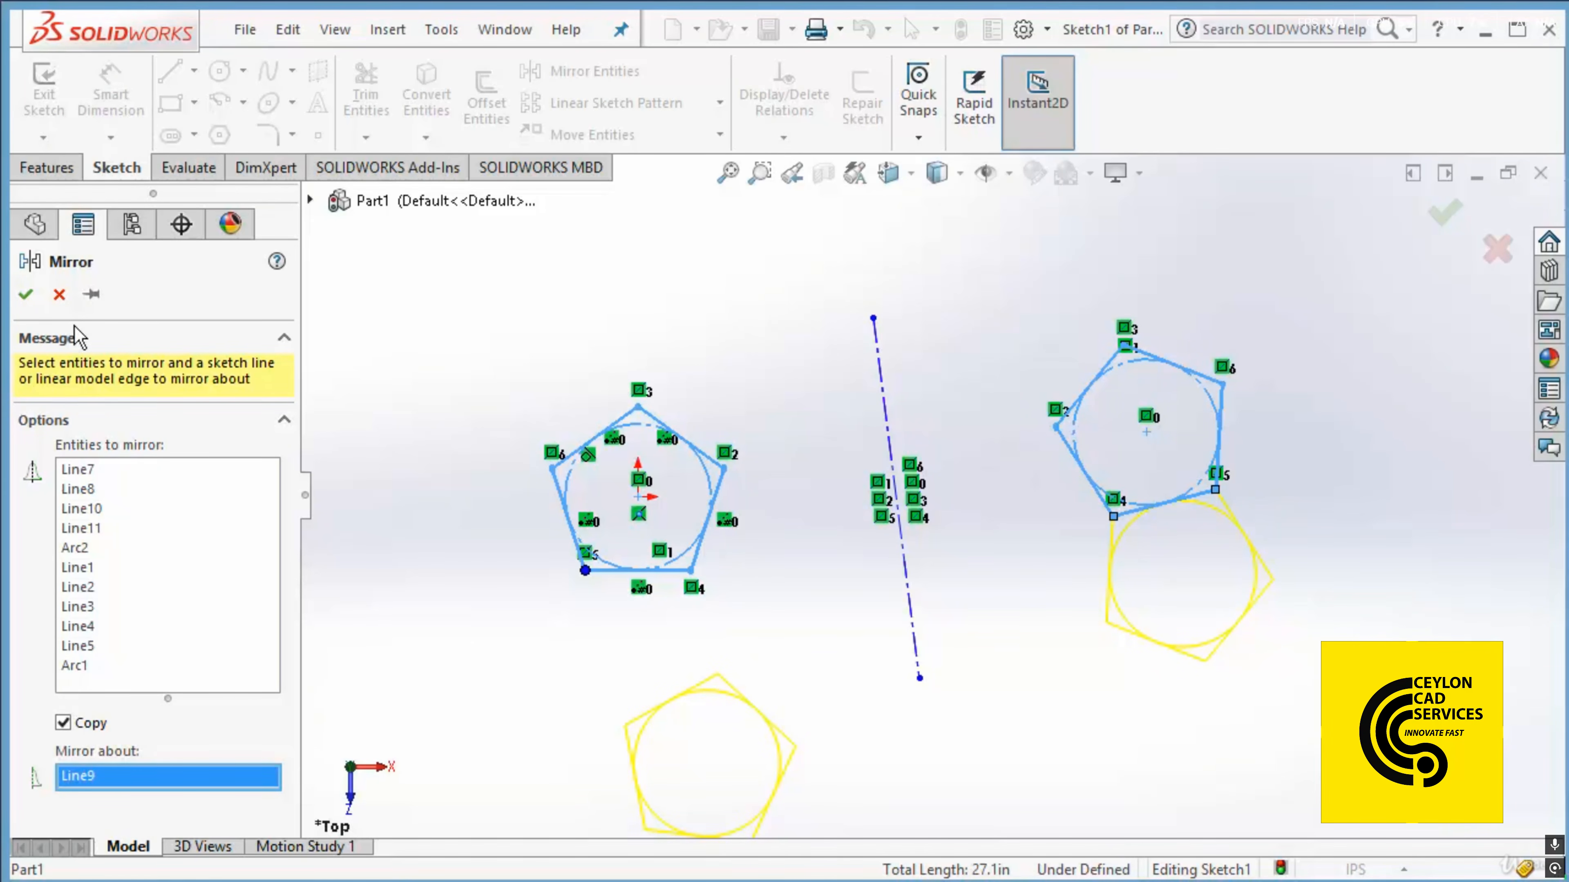
{"action": "left_click", "coordinate": [25, 294]}
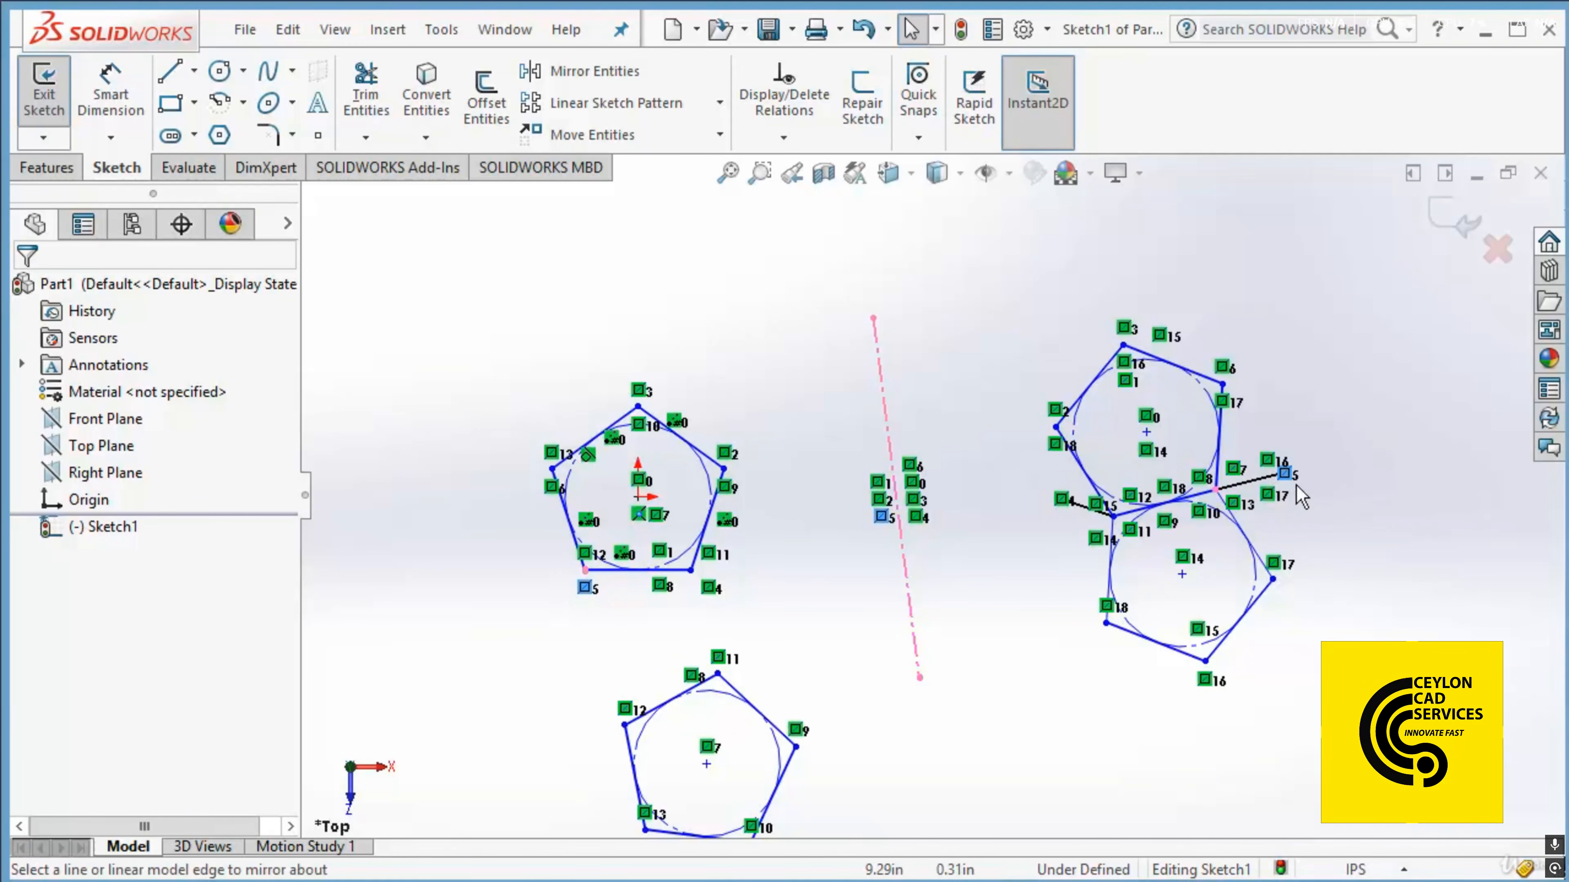
Sketch a slanted line about 11.32 in long through the right pentagons' shared edge, extending left between the other two, and make it construction geometry.
{"action": "left_click", "coordinate": [168, 75]}
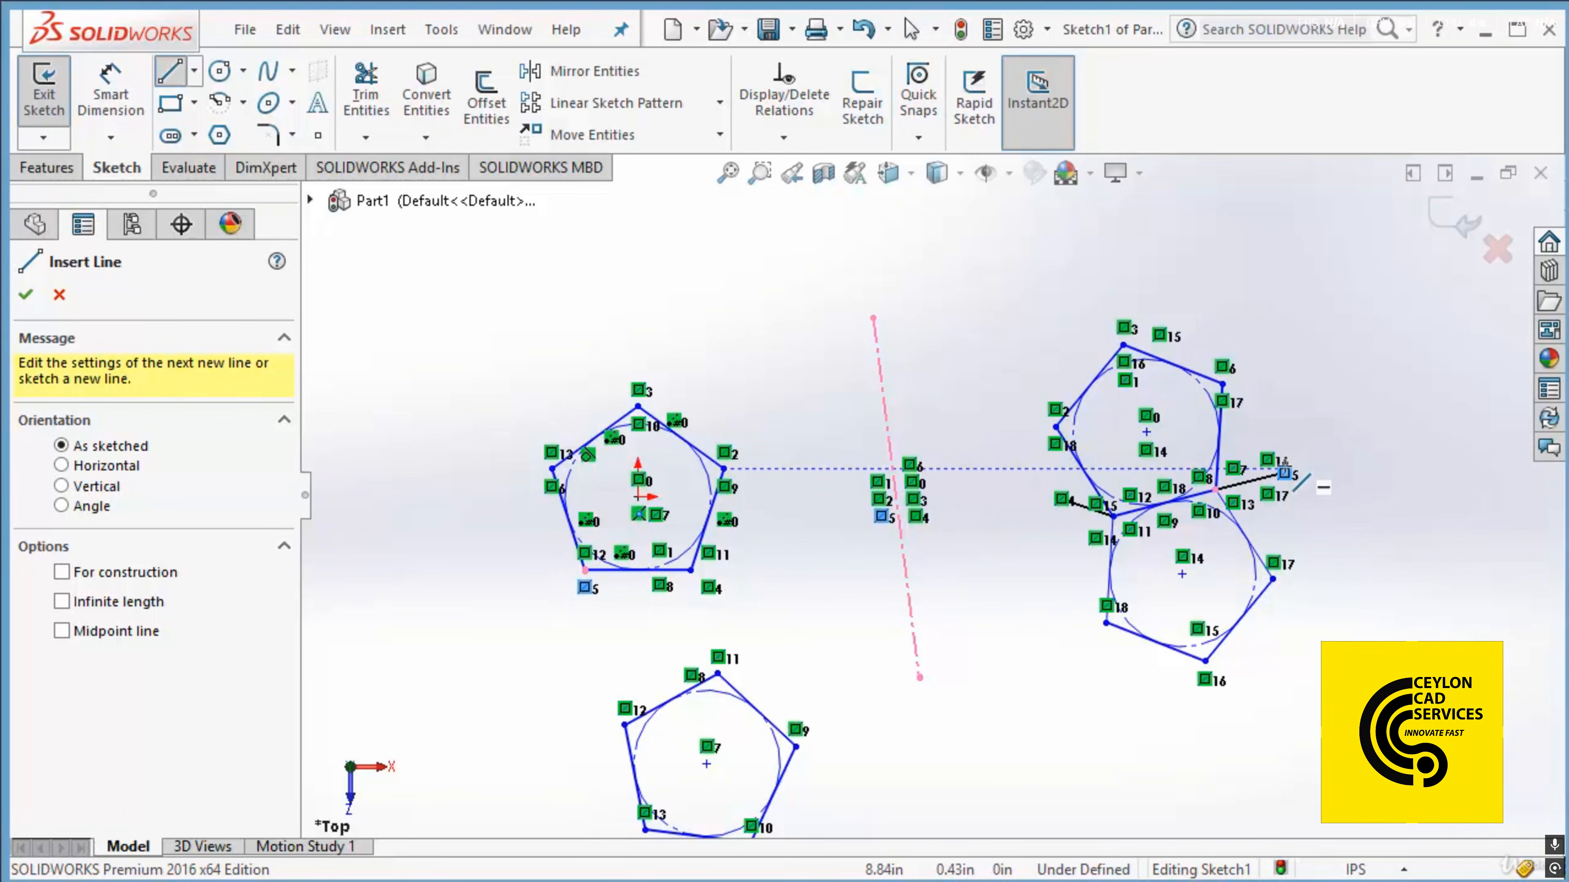
{"action": "left_click", "coordinate": [1285, 473]}
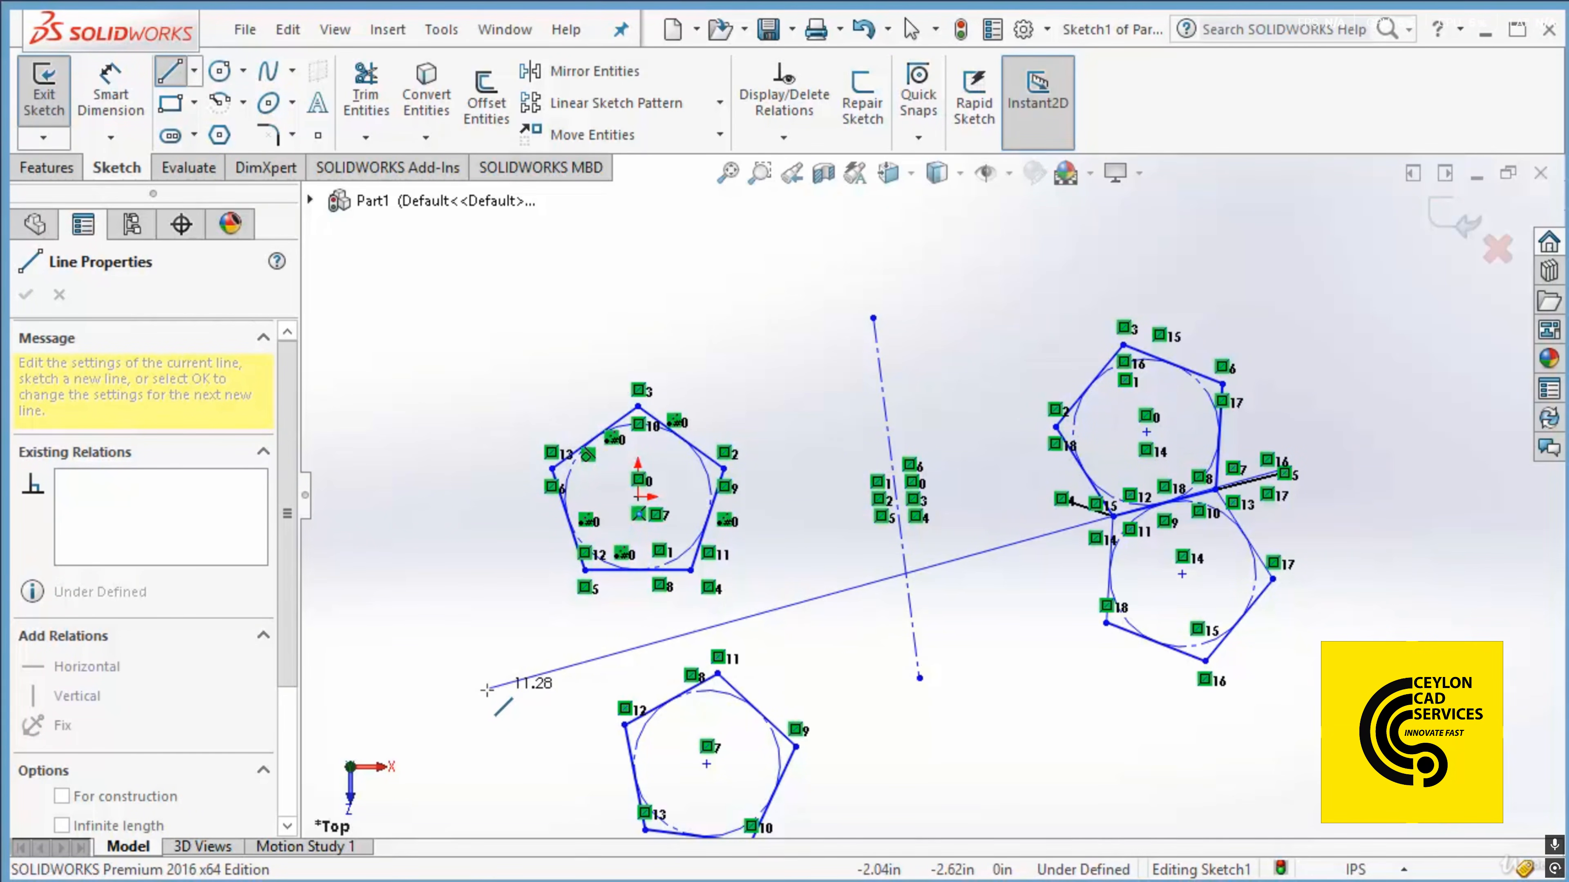
{"action": "left_click", "coordinate": [488, 691]}
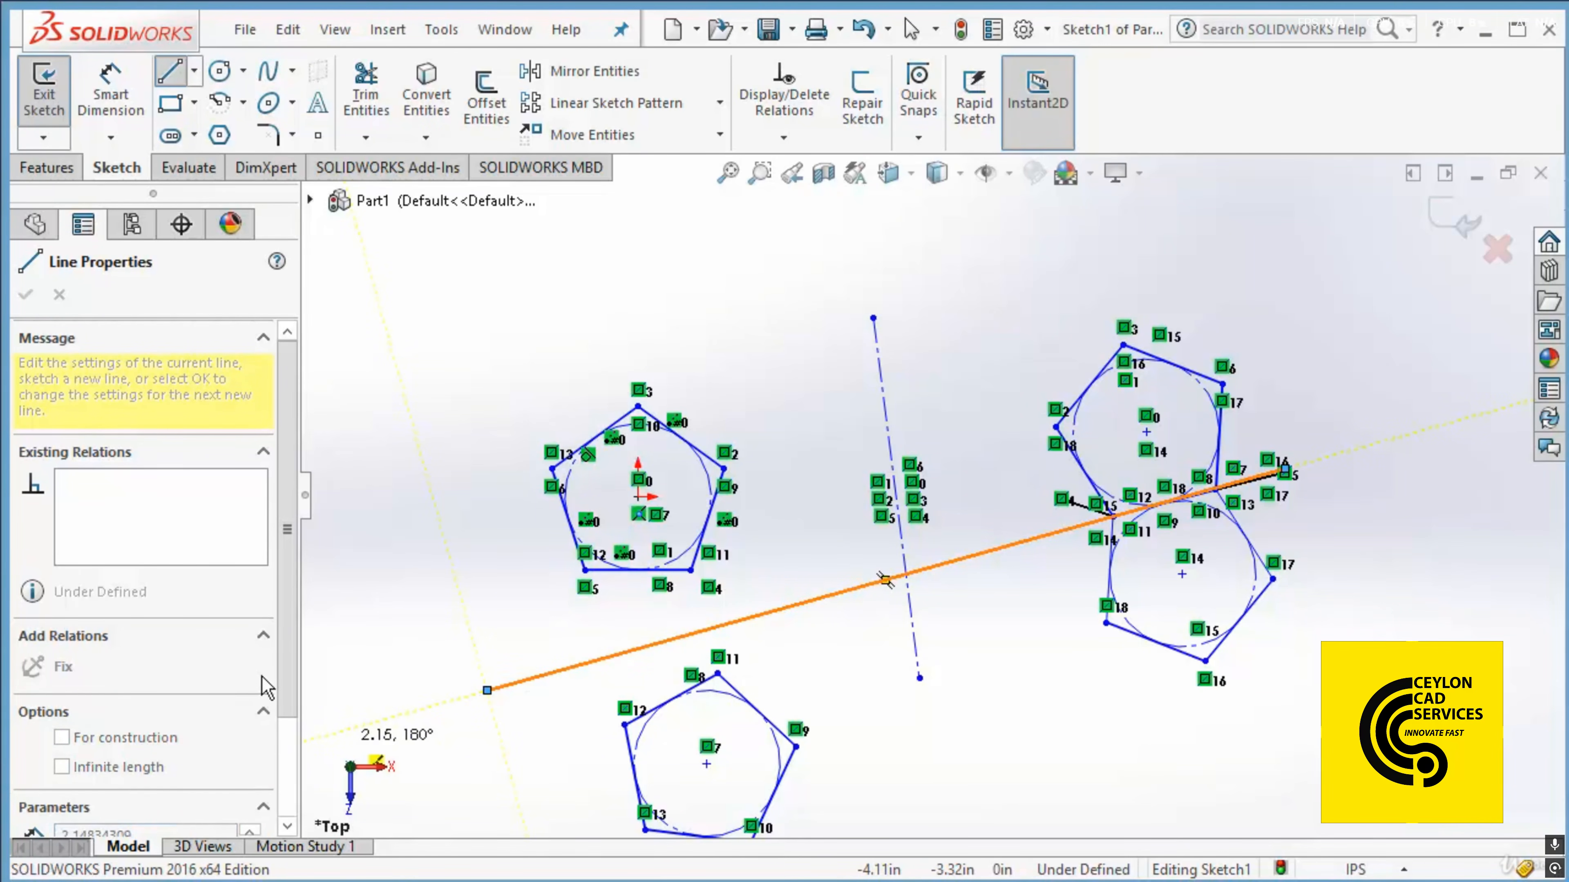
{"action": "scroll", "coordinate": [269, 699], "scroll_direction": "down", "scroll_amount": 3}
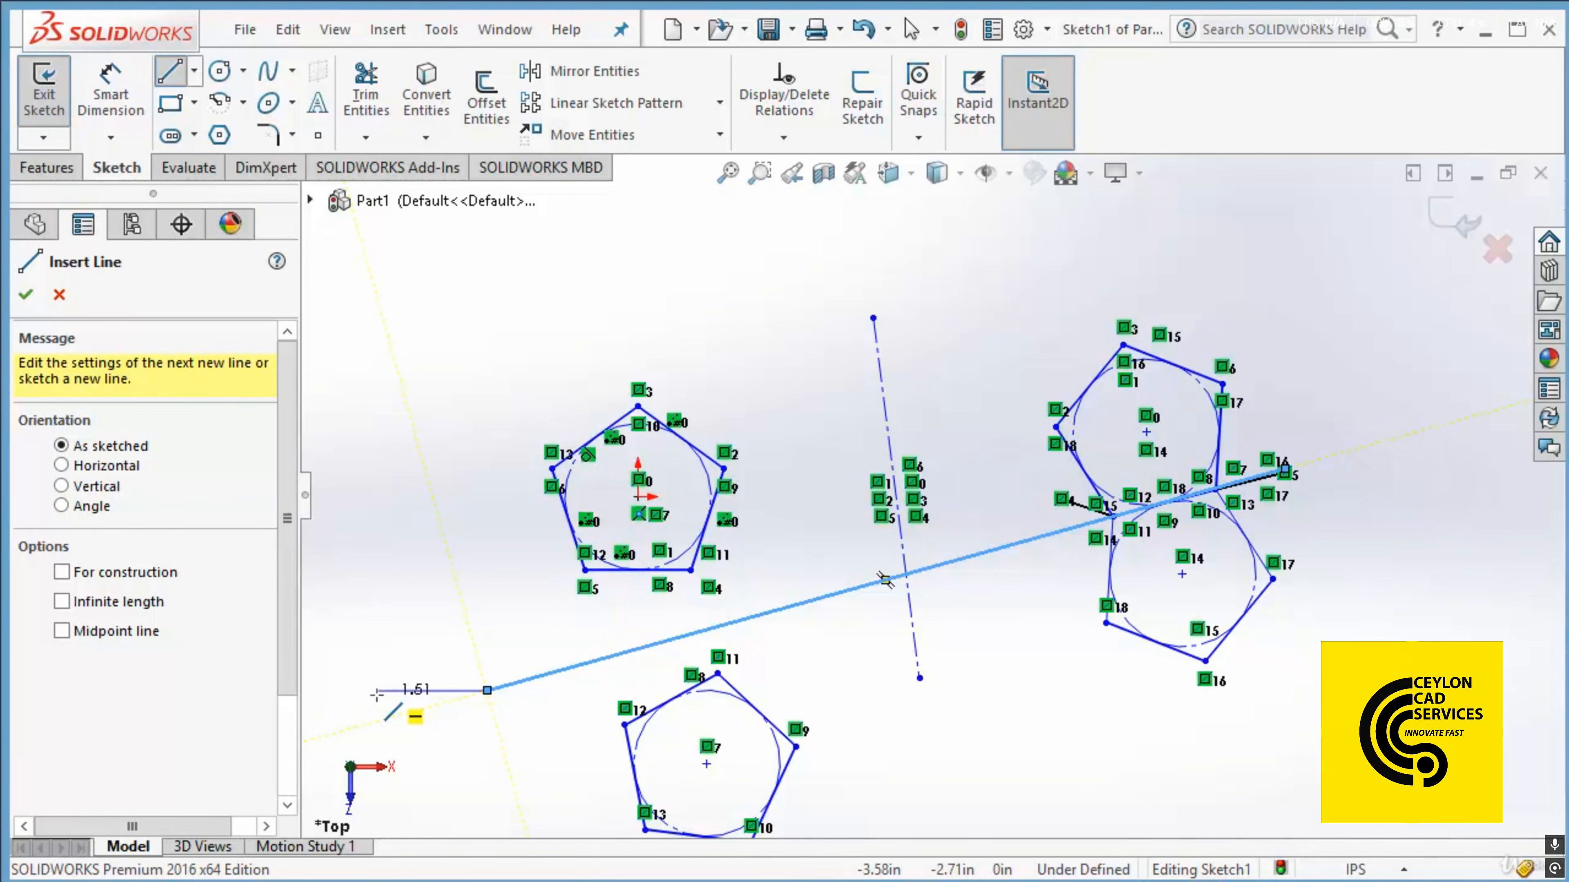
{"action": "key", "text": "Escape"}
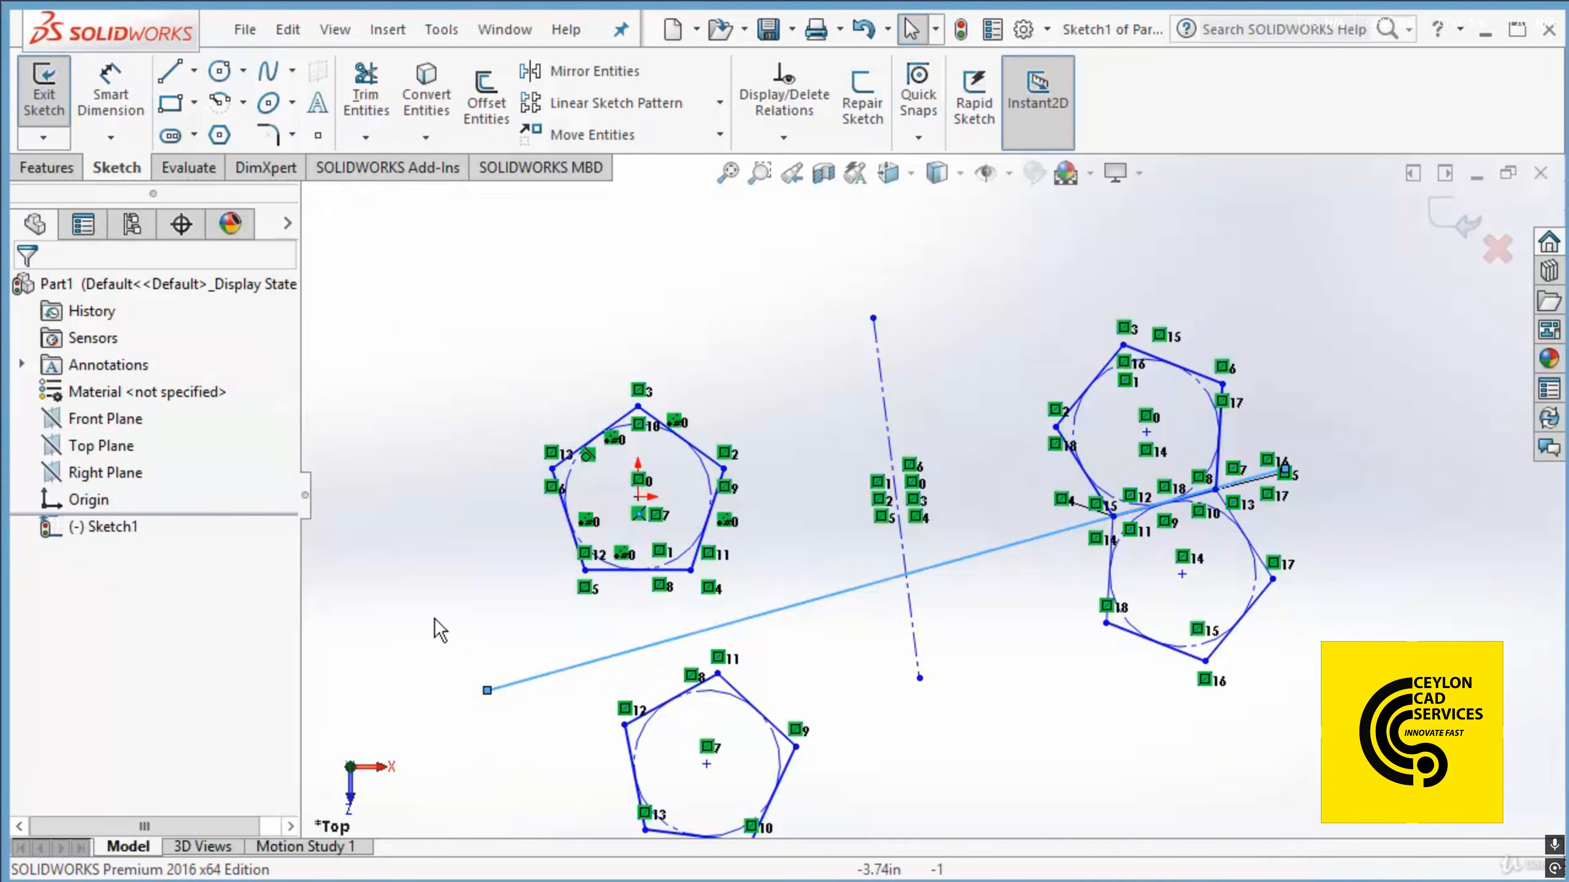
{"action": "left_click", "coordinate": [586, 664]}
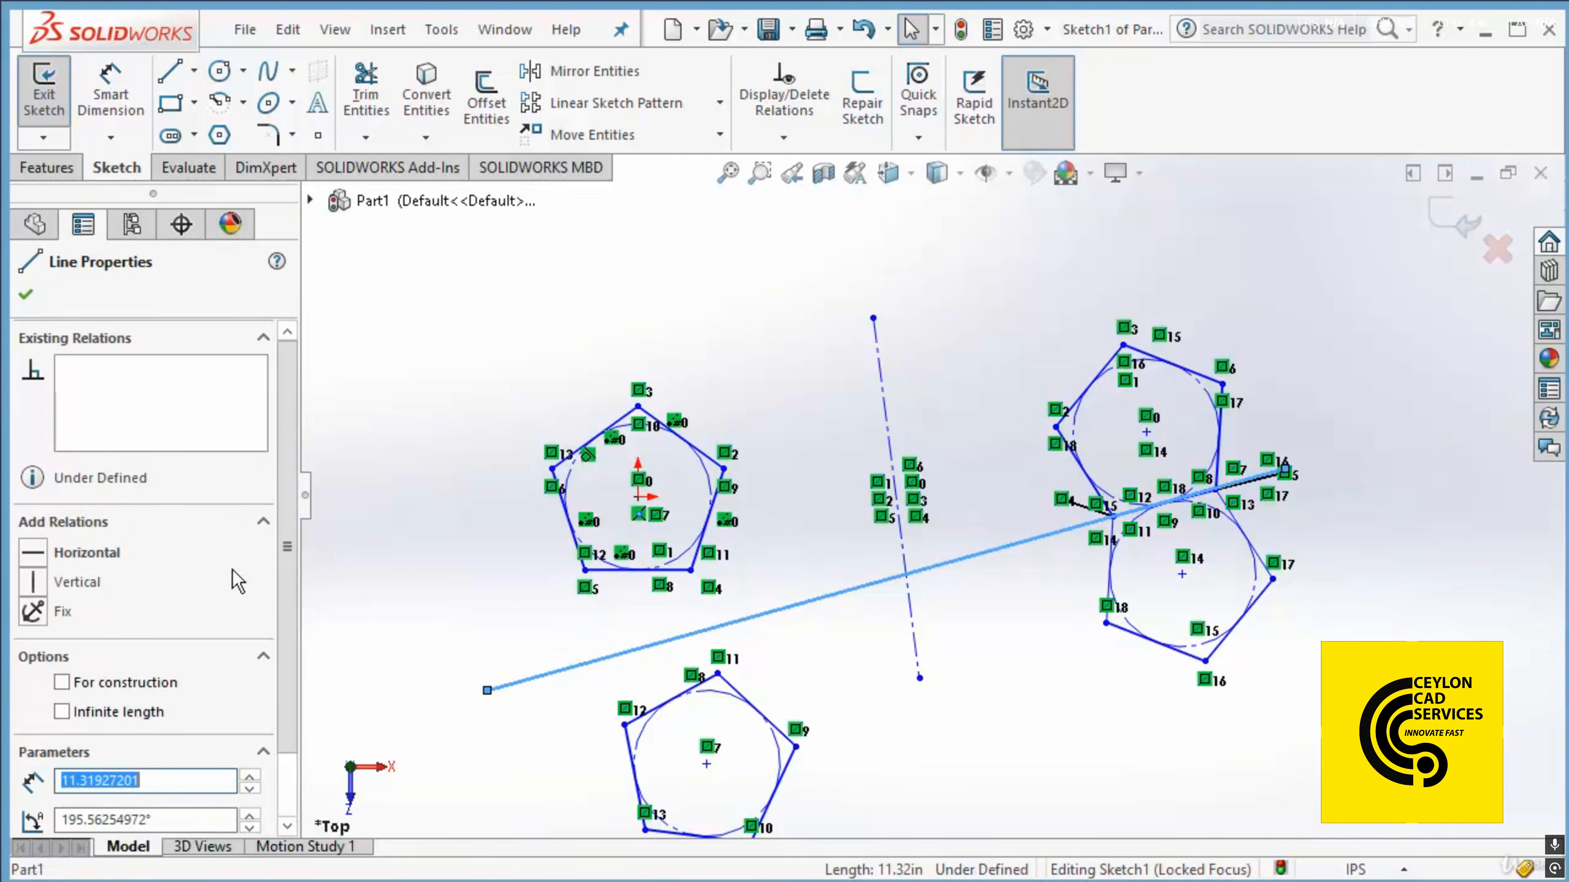
{"action": "left_click", "coordinate": [63, 683]}
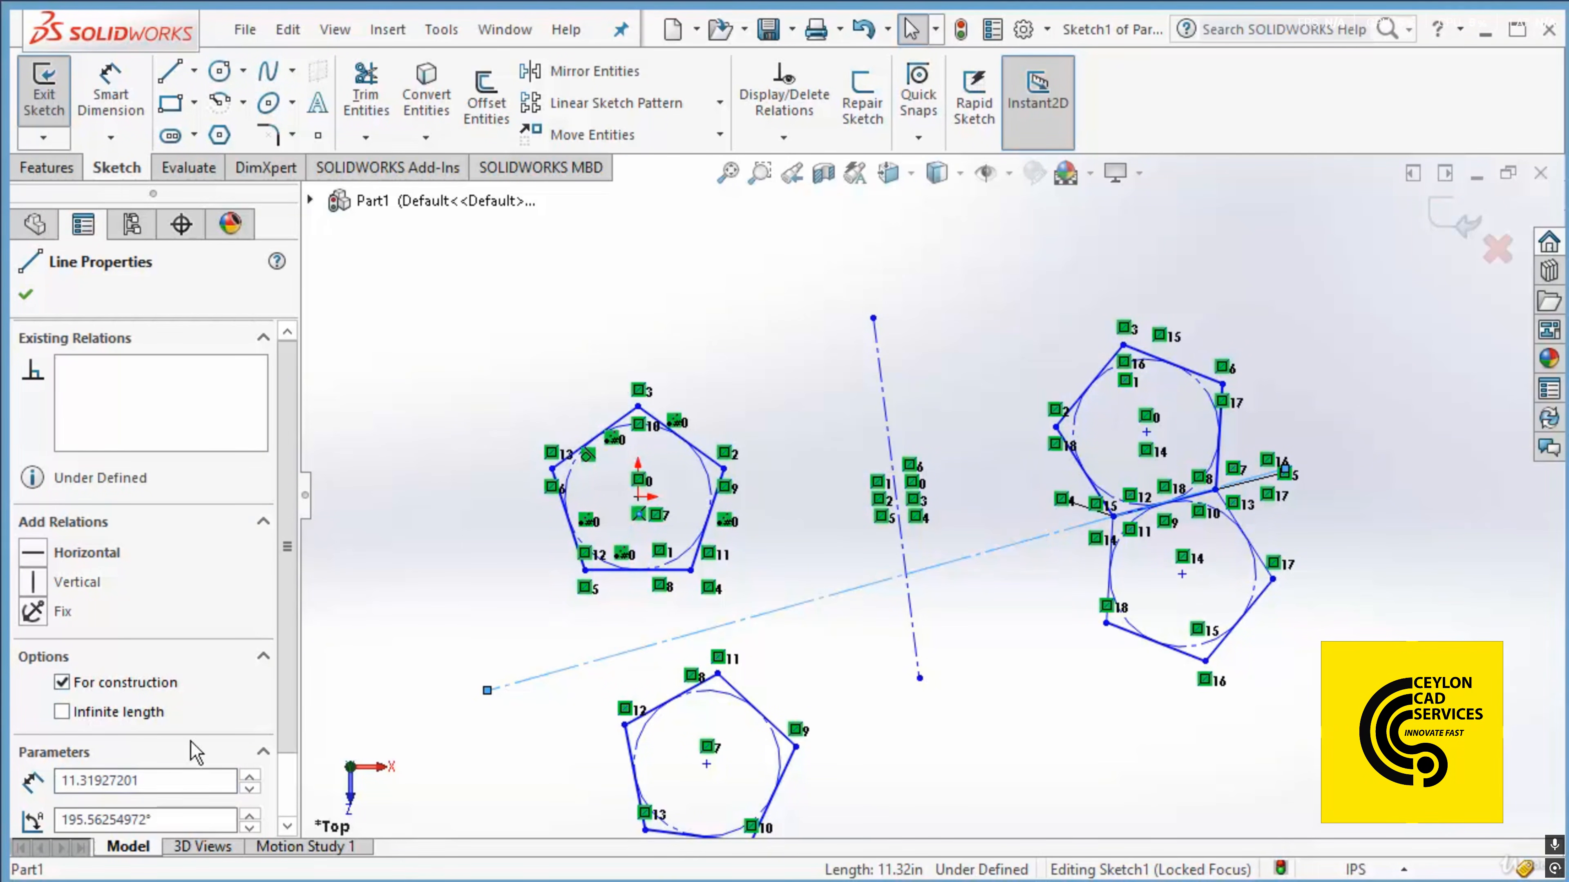